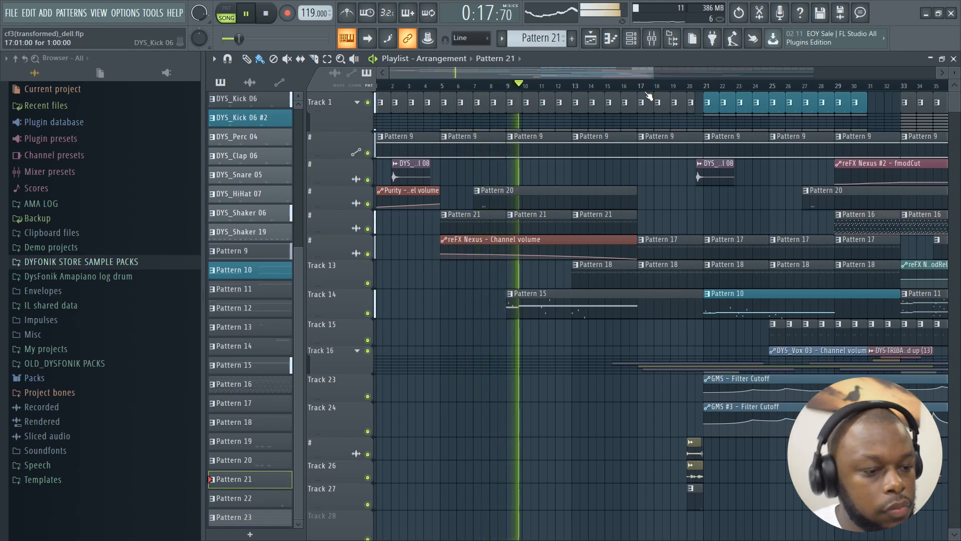
- Follow the whole arrangement in the Playlist during playback, from the intro to the last clips around bar 56
scroll(673, 89, down, 1)
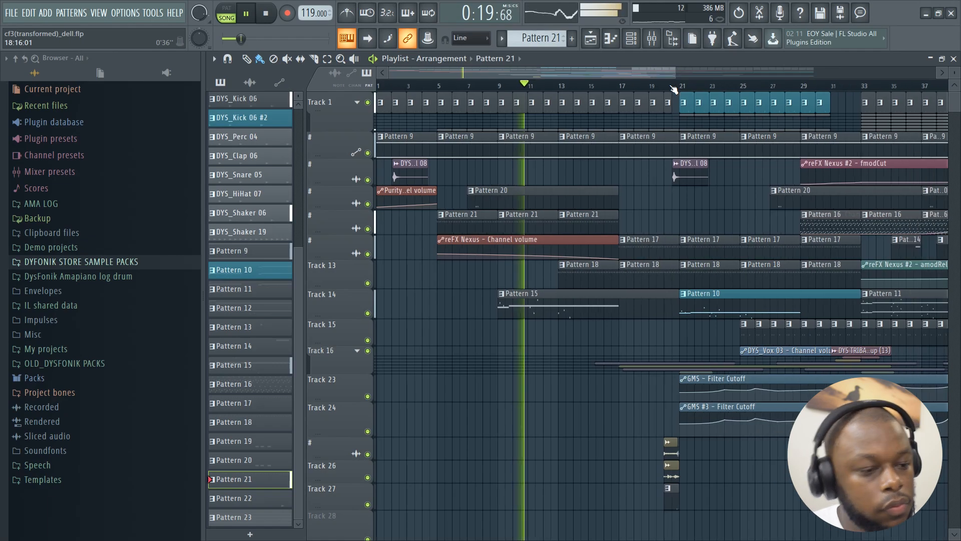
scroll(673, 89, down, 1)
scroll(674, 95, down, 1)
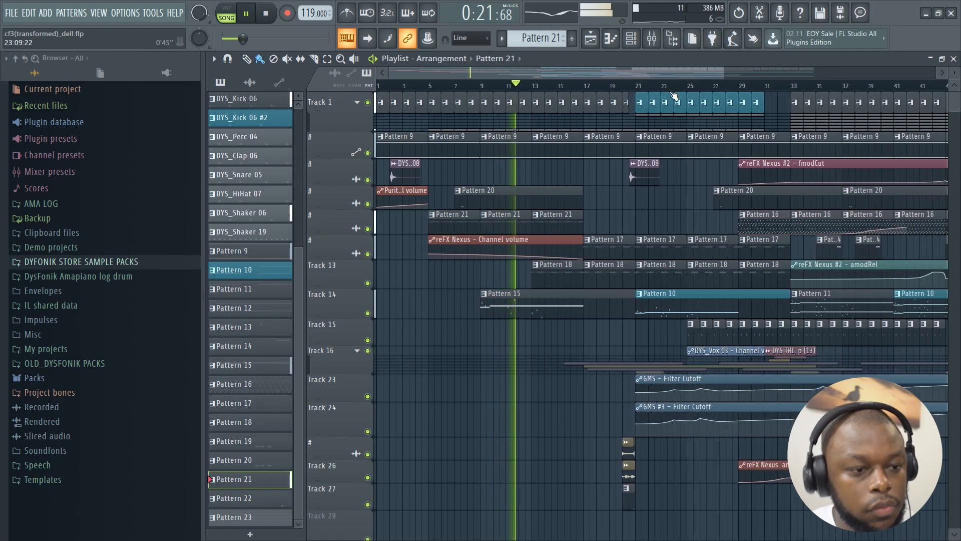
scroll(674, 95, down, 2)
scroll(636, 163, down, 2)
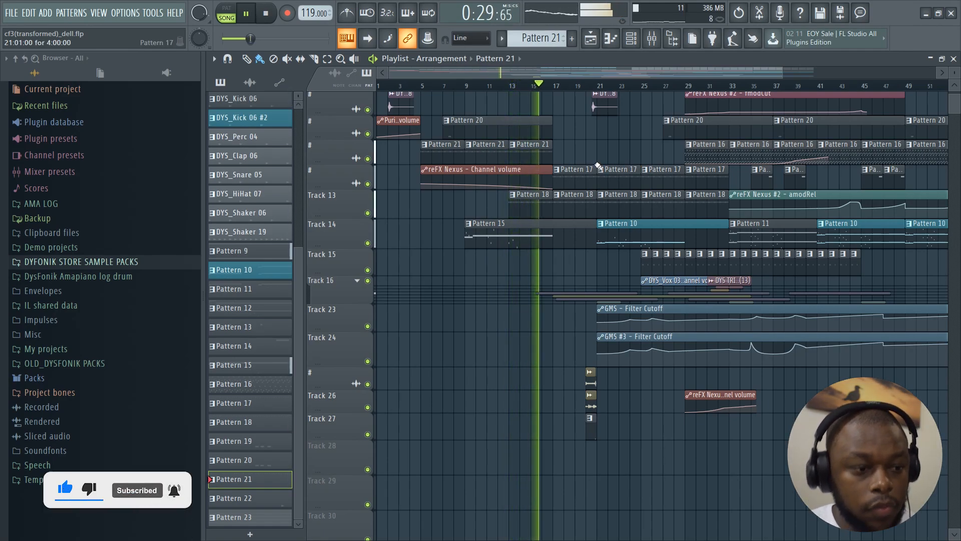
scroll(717, 185, up, 2)
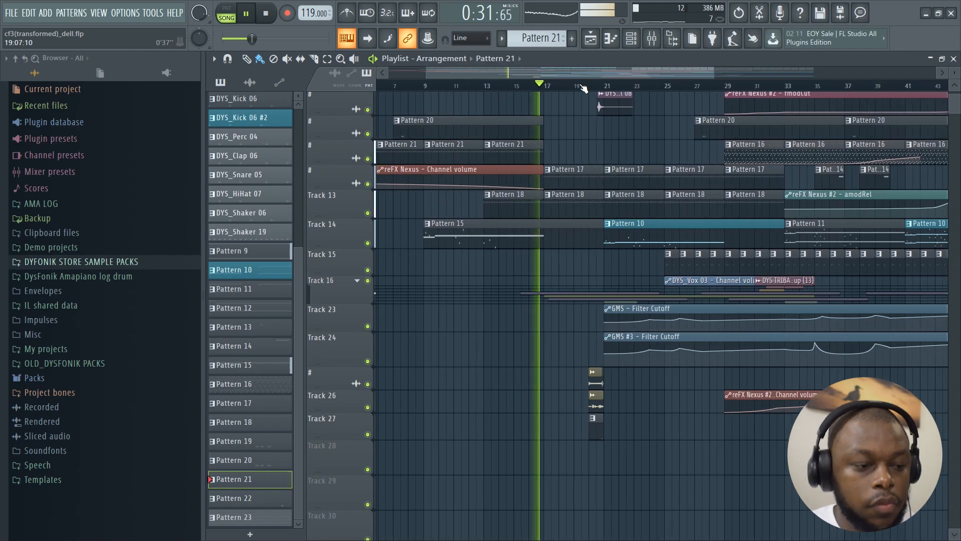
scroll(717, 185, up, 3)
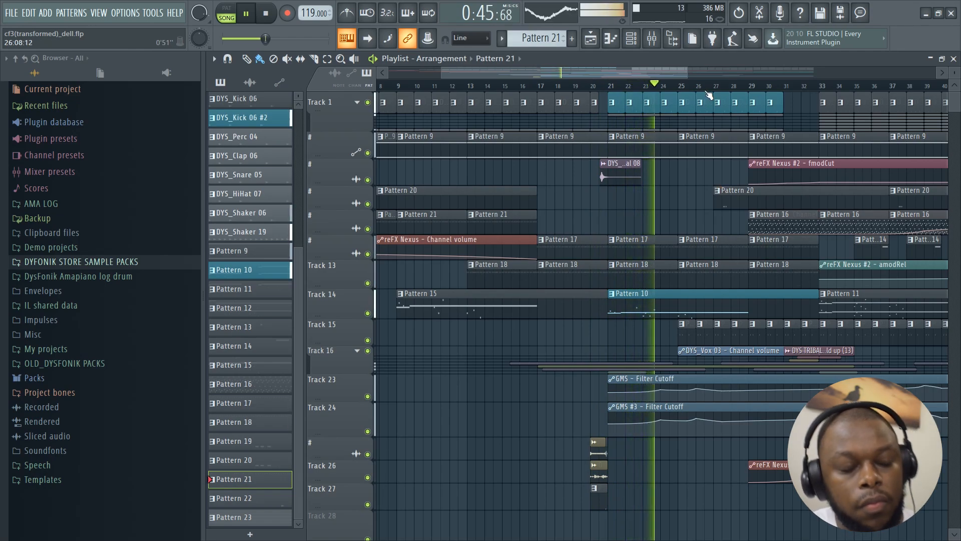
scroll(708, 94, down, 1)
drag(688, 75, 701, 79)
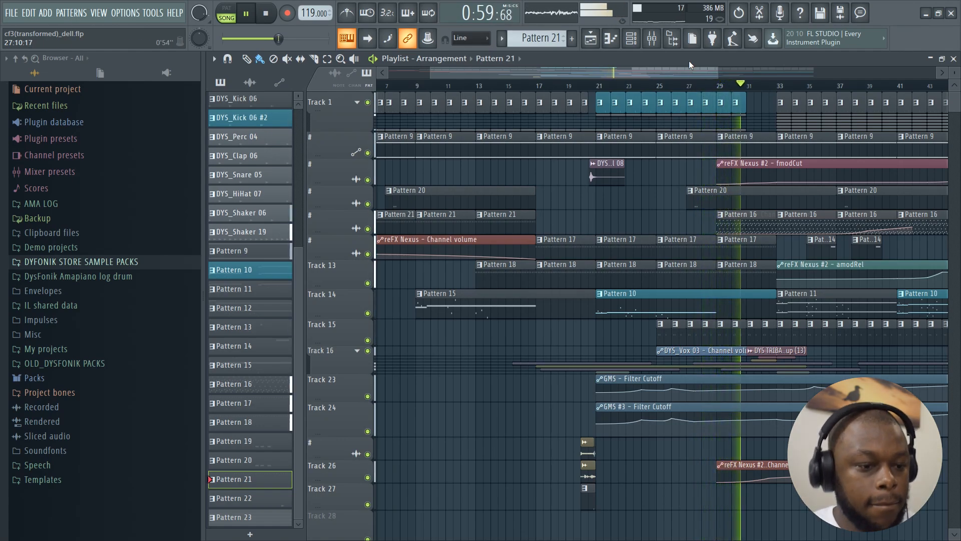
scroll(825, 86, up, 3)
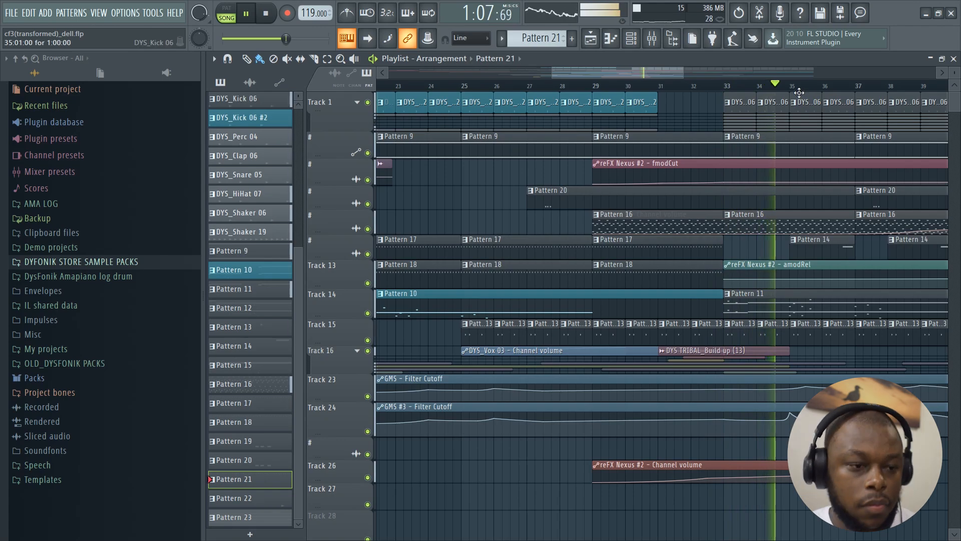
scroll(805, 84, down, 3)
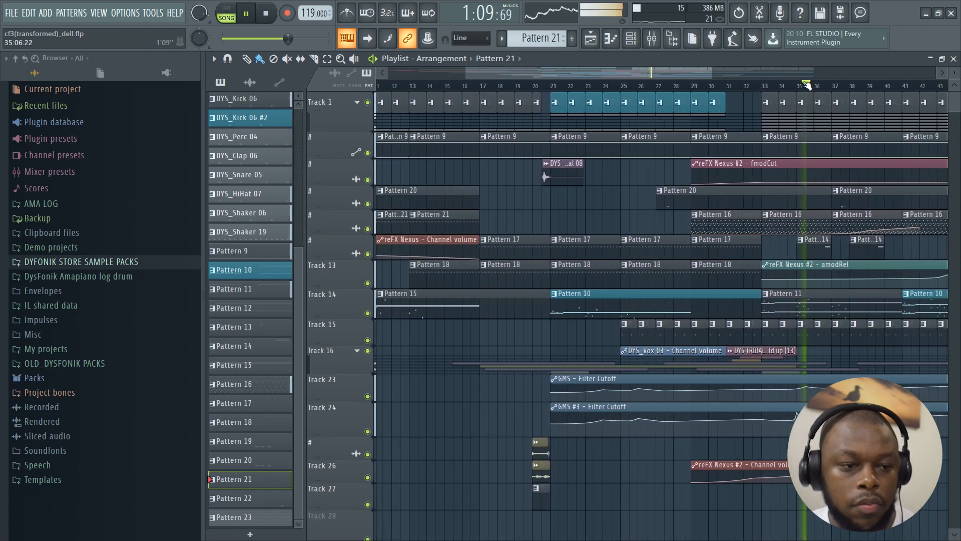
drag(704, 71, 808, 68)
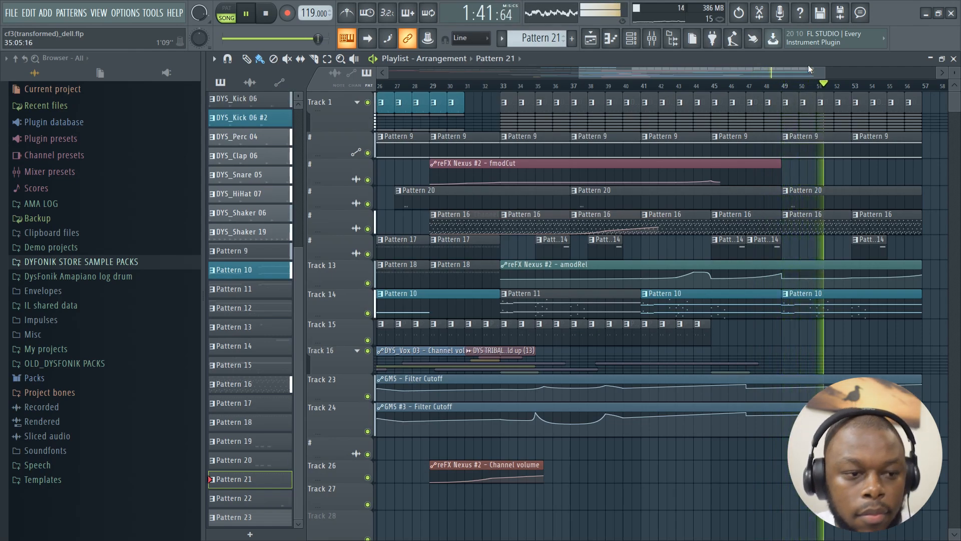
drag(807, 71, 821, 76)
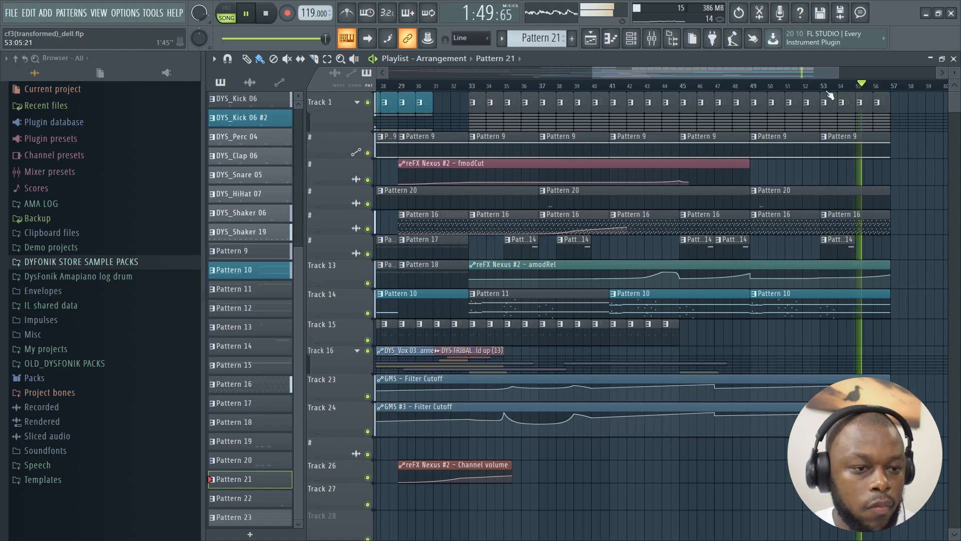
scroll(829, 94, down, 6)
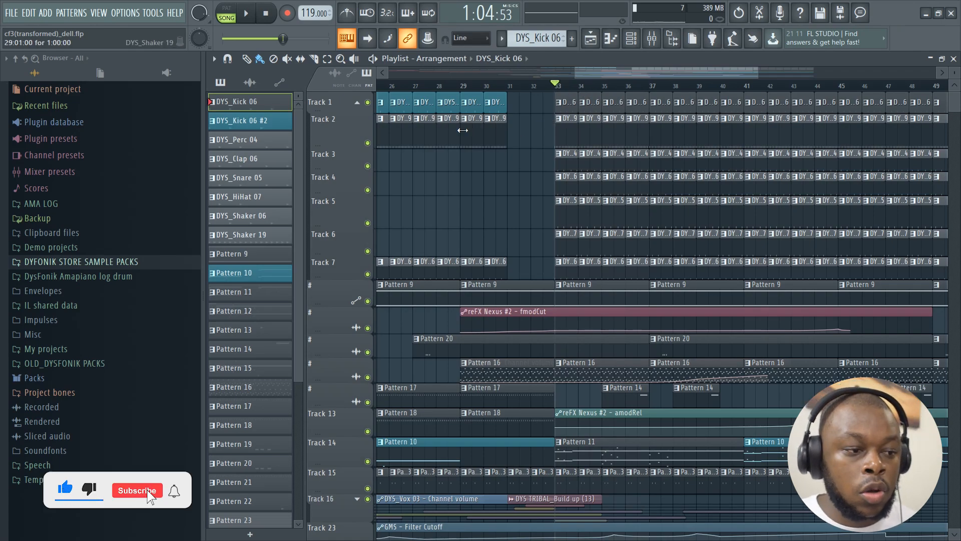
- Solo the kick on Track 1, loop playback from bar 33 to bar 37, and view the DYS_Kick 06 steps in the Channel rack
ctrl+click(371, 105)
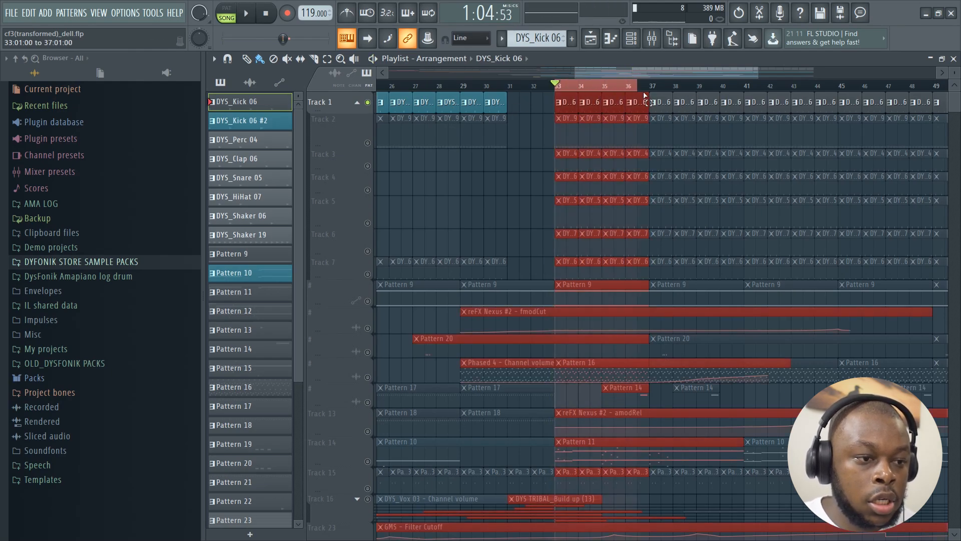
key(space)
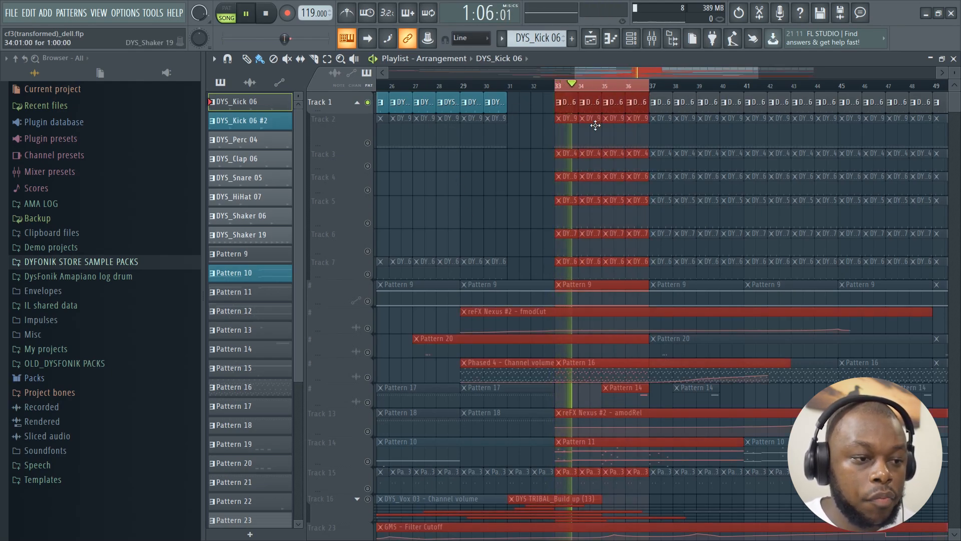
click(632, 41)
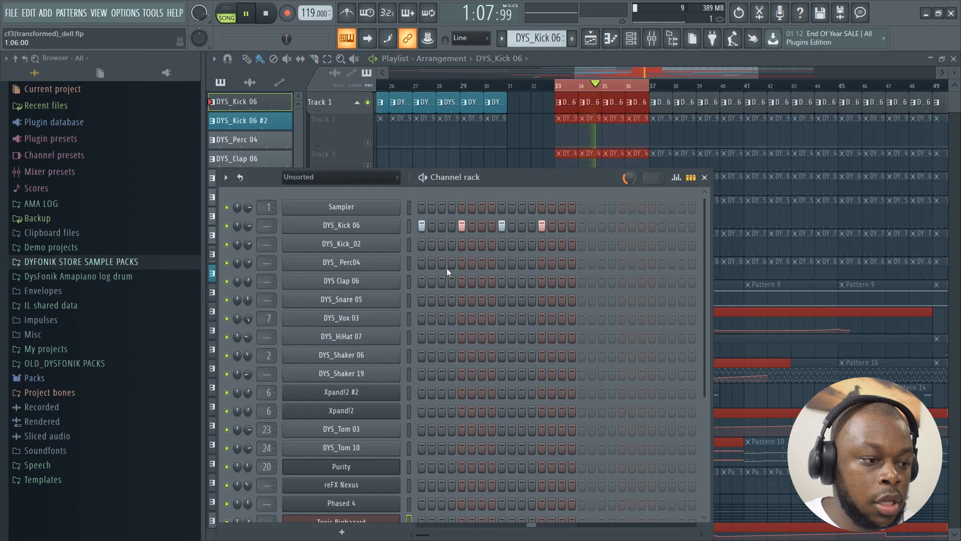
key(F6)
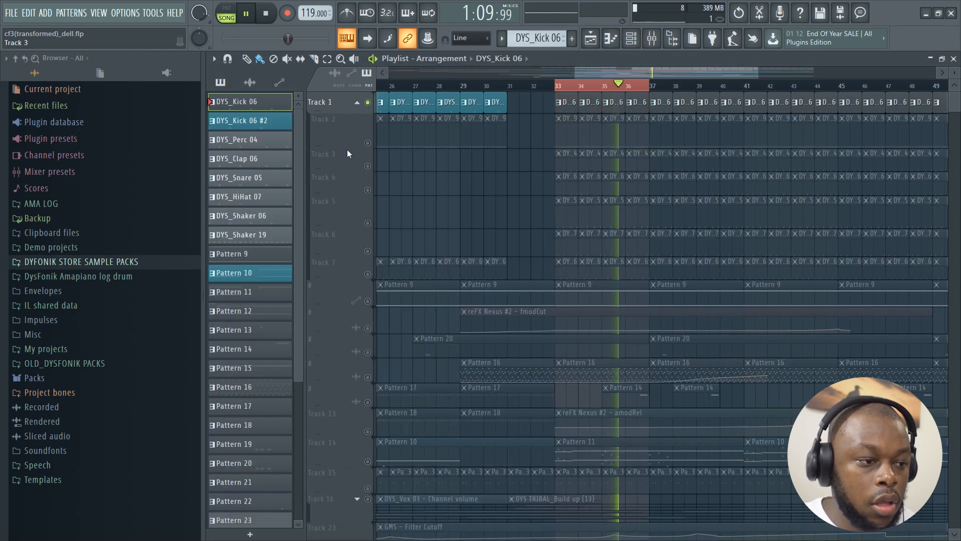
- Unmute Track 2 and view the DYS_Shaker 19 pattern's steps in the Channel rack
click(367, 143)
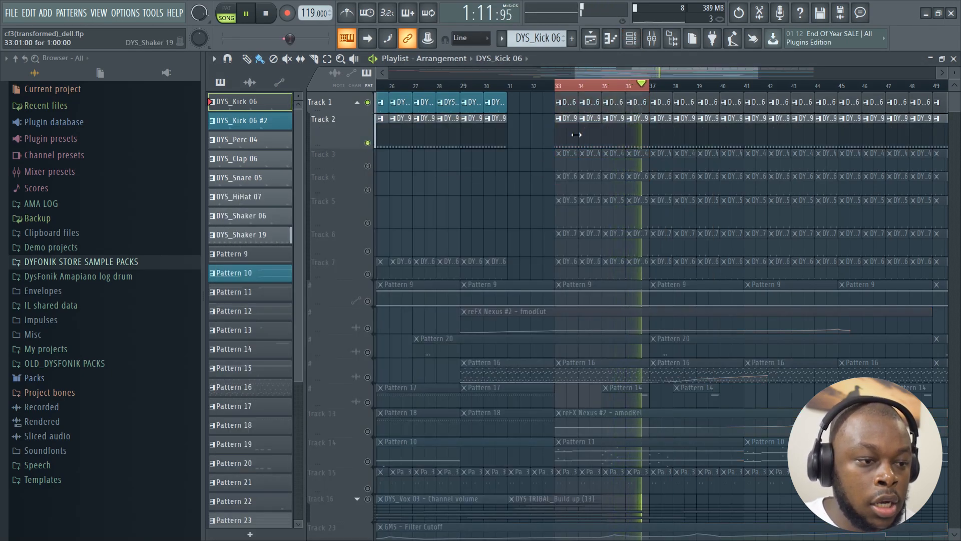
click(563, 125)
key(F6)
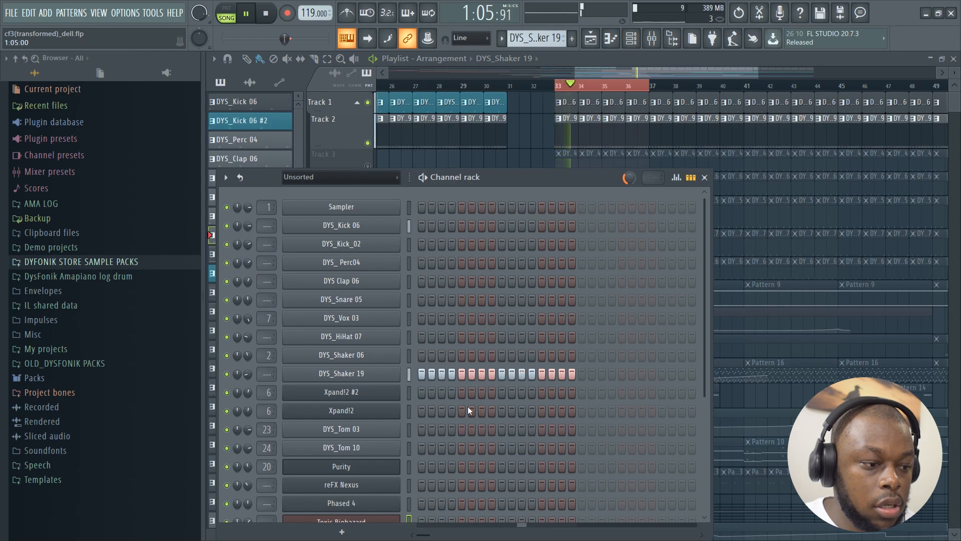
key(F6)
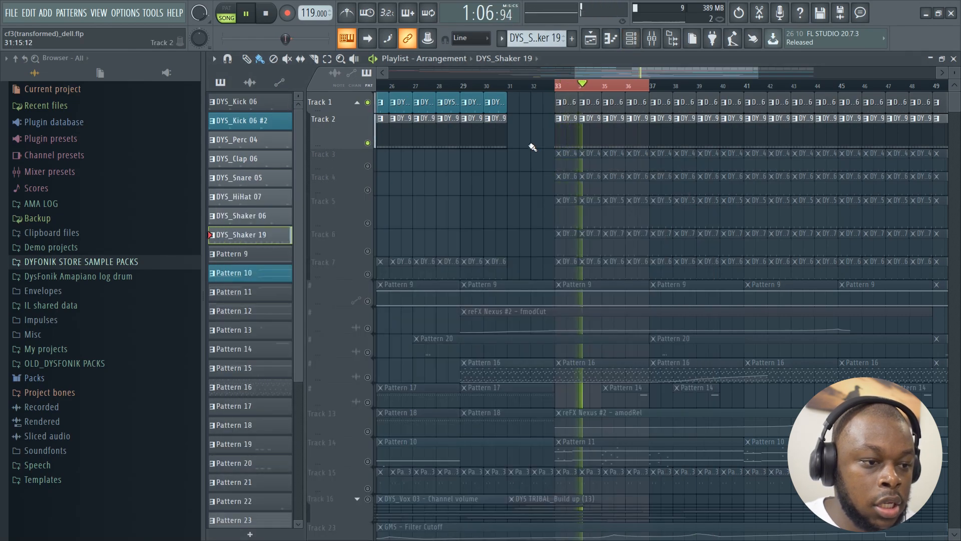
- Unmute Track 3 and view the DYS_Perc 04 pattern's steps in the Channel rack
click(368, 166)
click(616, 168)
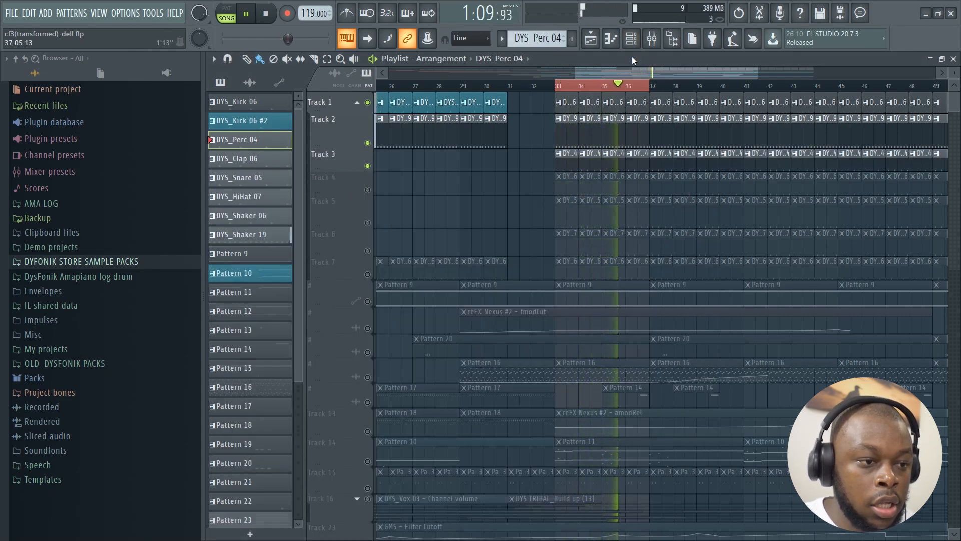
click(633, 44)
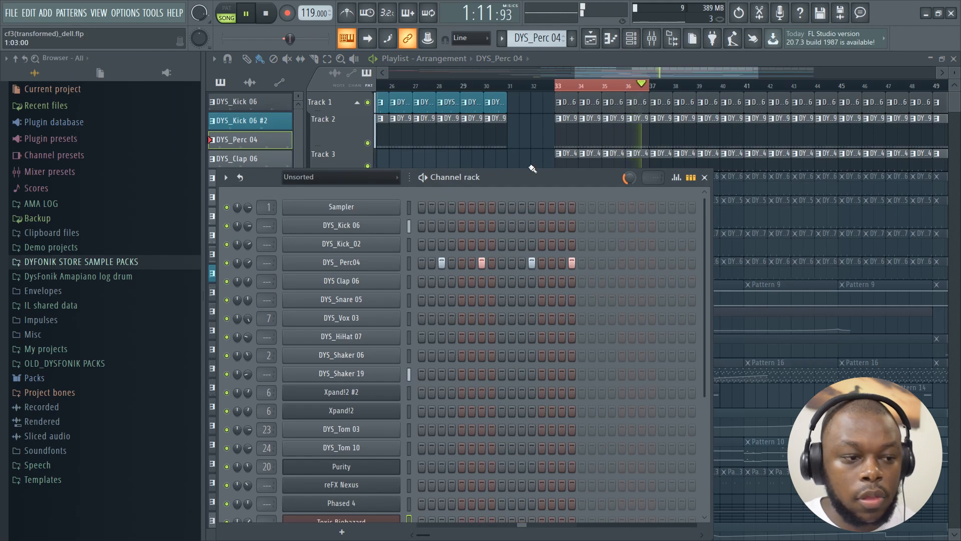
key(F6)
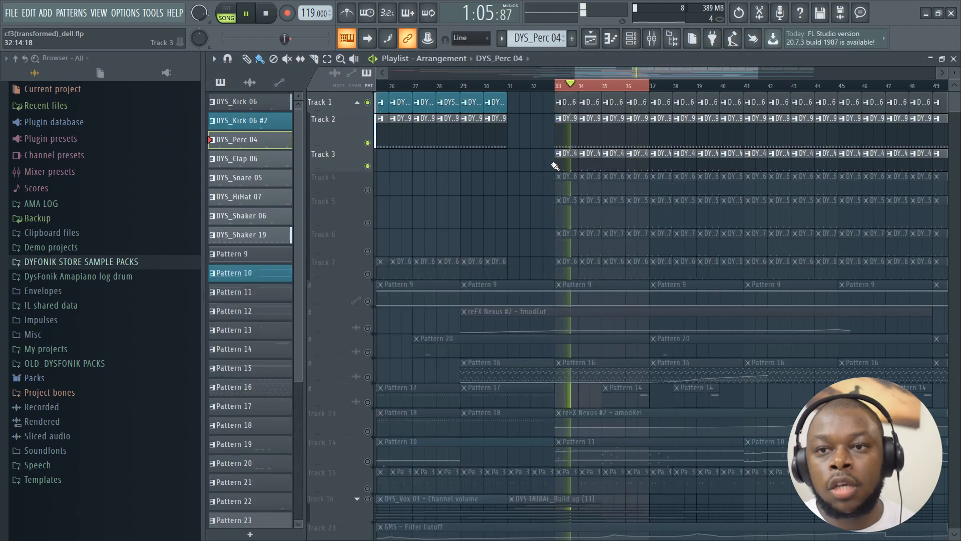
- Select the DYS_Clap 06 pattern and unmute its Track 4 so the clap joins the loop
click(595, 188)
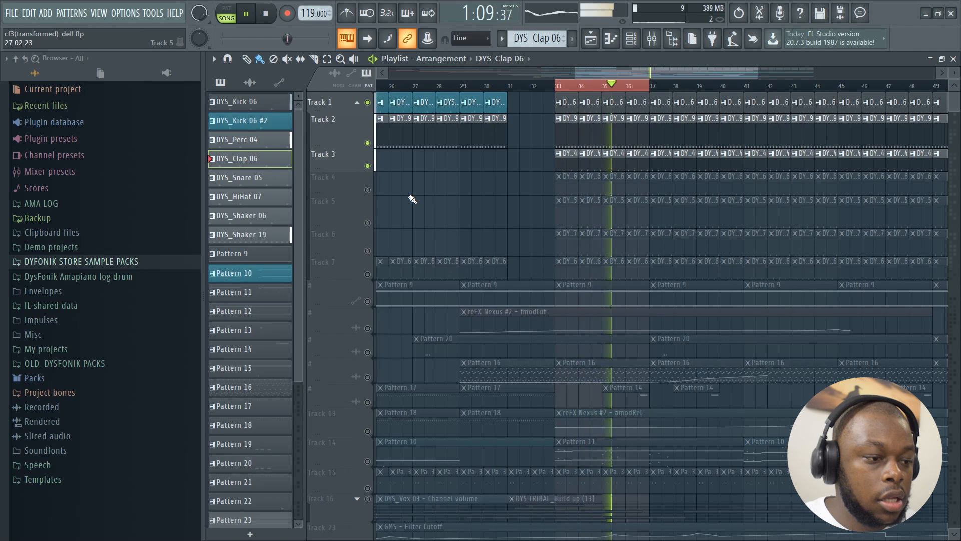
click(368, 190)
scroll(632, 88, up, 2)
scroll(632, 88, up, 2)
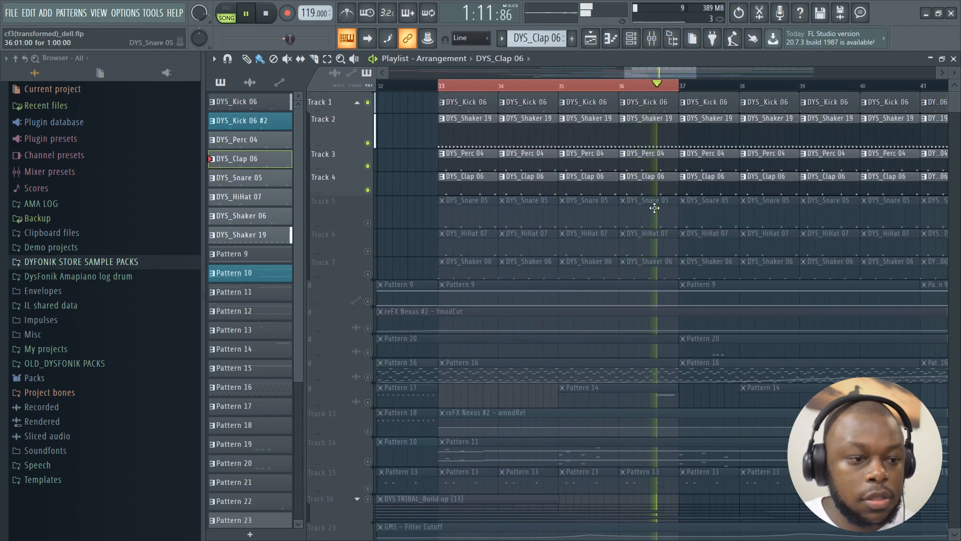
- Unmute Tracks 5, 6 and 7 one after another to add the snare, hi-hat and DYS_Shaker 06, selecting the DYS_Snare 05 pattern
click(368, 224)
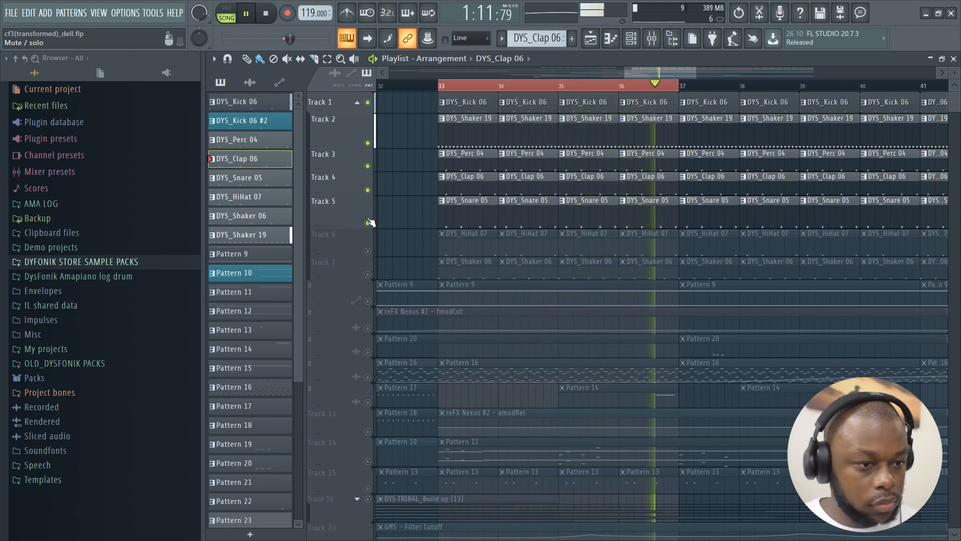
click(368, 250)
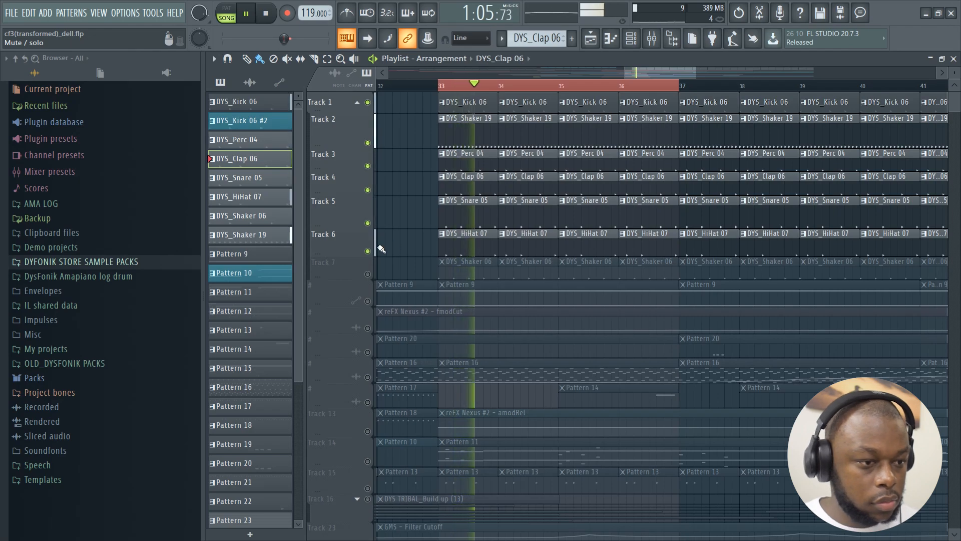
click(532, 218)
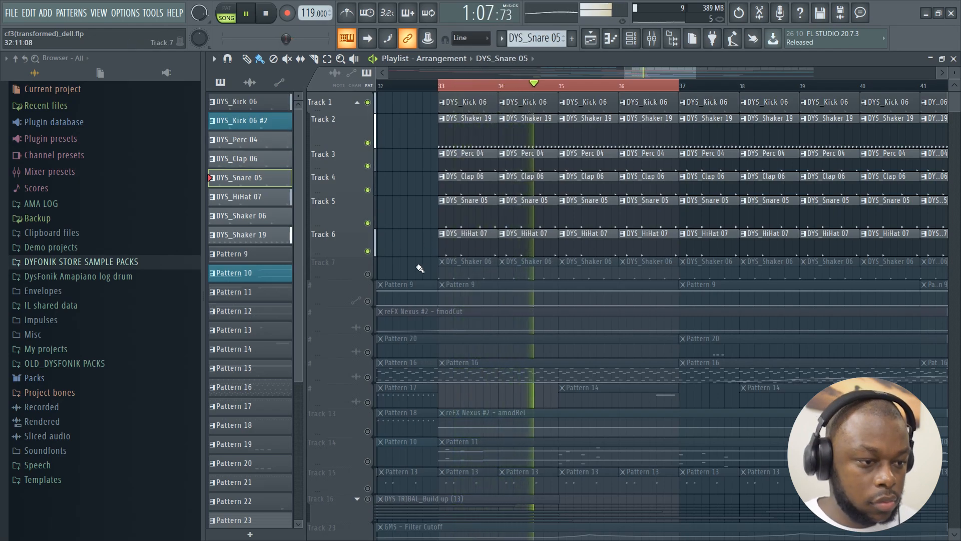
click(368, 274)
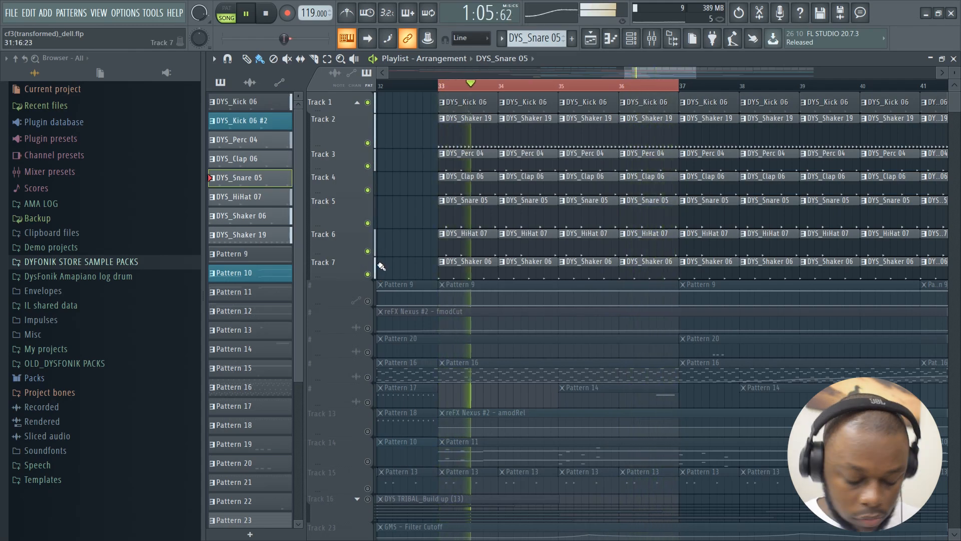
- Stop playback and clear the loop selection over bars 33 to 37
right_click(607, 92)
key(space)
scroll(606, 92, down, 4)
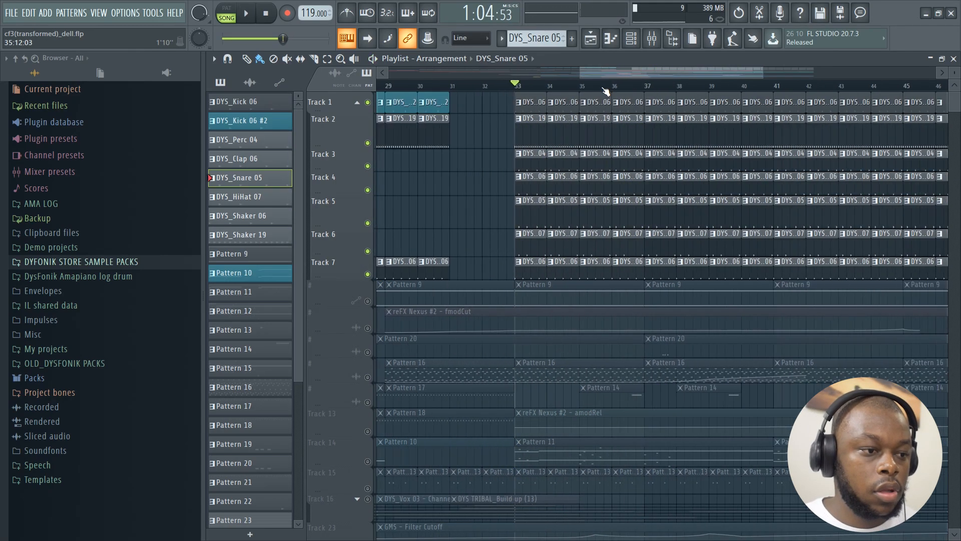
- Place the playhead at bar 5, select the range from bar 5 to bar 9, and play it as a loop
drag(860, 78, 751, 73)
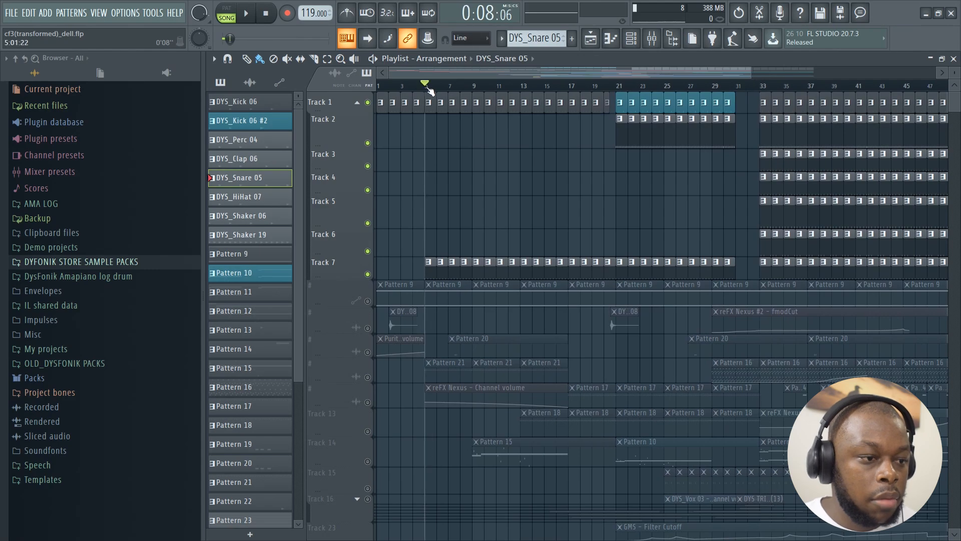
scroll(430, 90, up, 5)
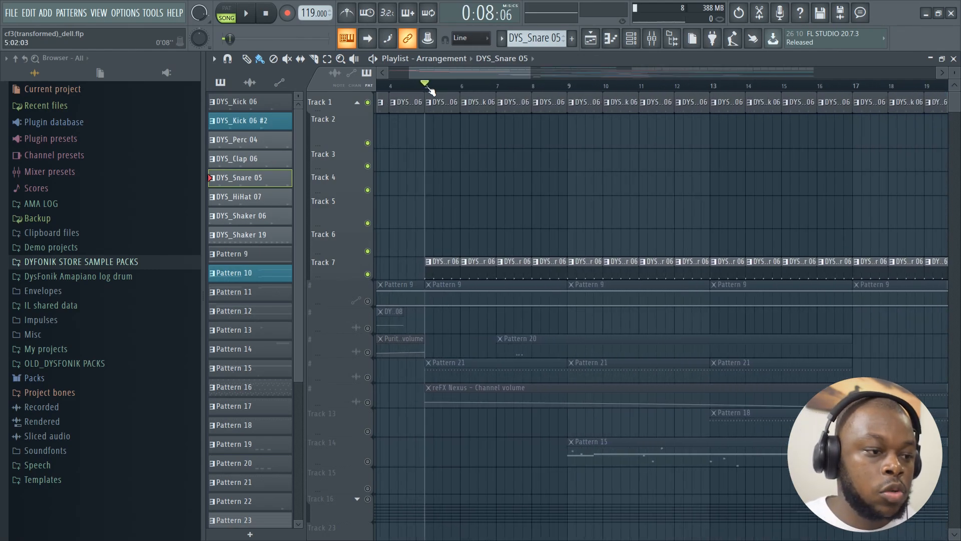
scroll(430, 90, down, 3)
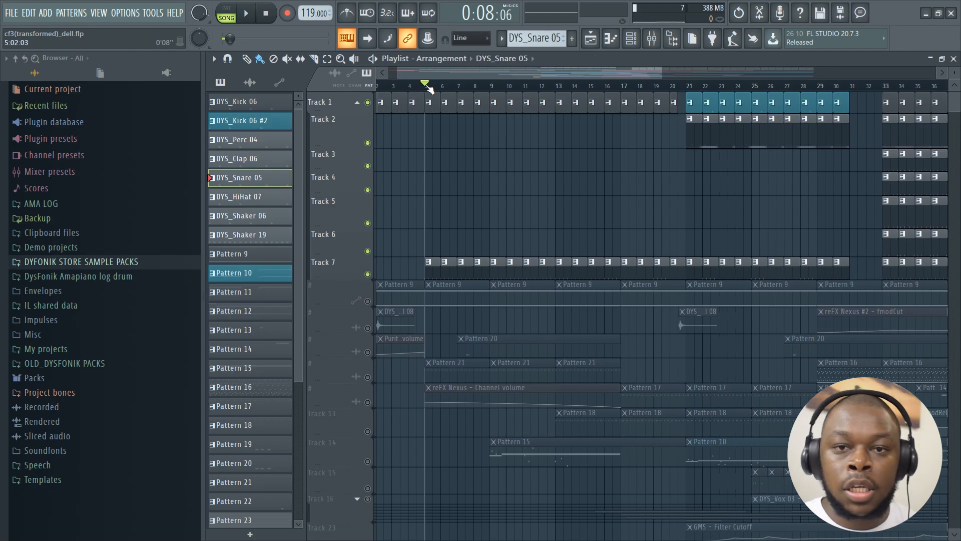
scroll(430, 89, up, 5)
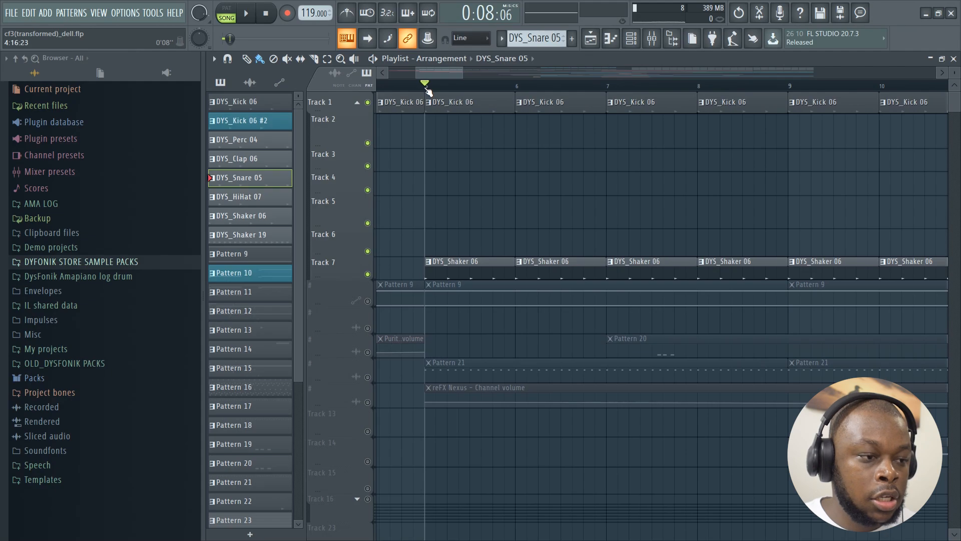
drag(427, 89, 785, 104)
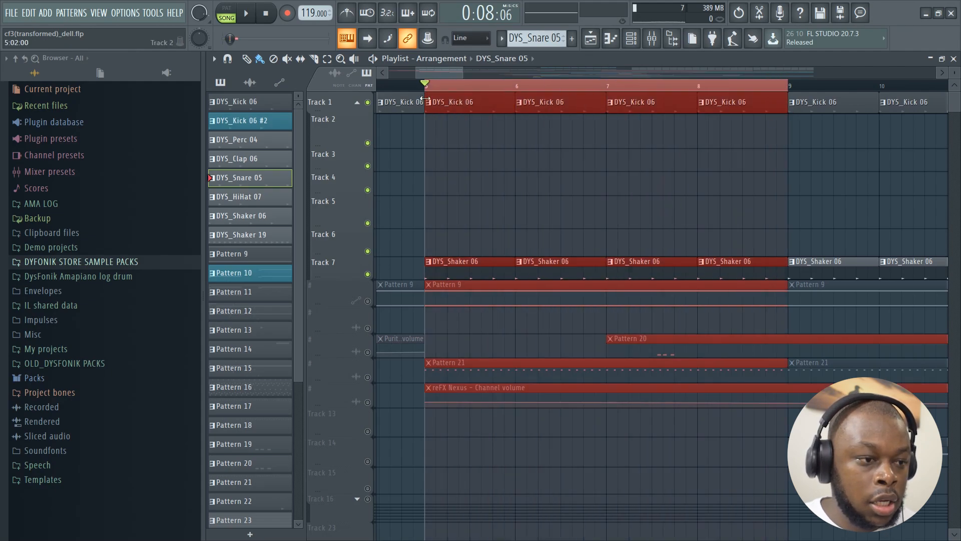
key(space)
scroll(444, 95, down, 3)
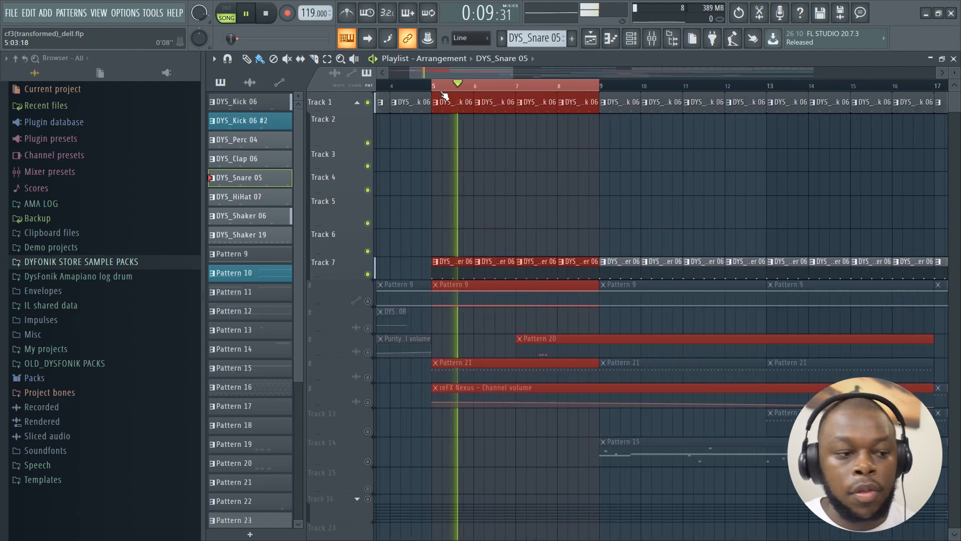
scroll(450, 105, down, 3)
scroll(461, 115, down, 2)
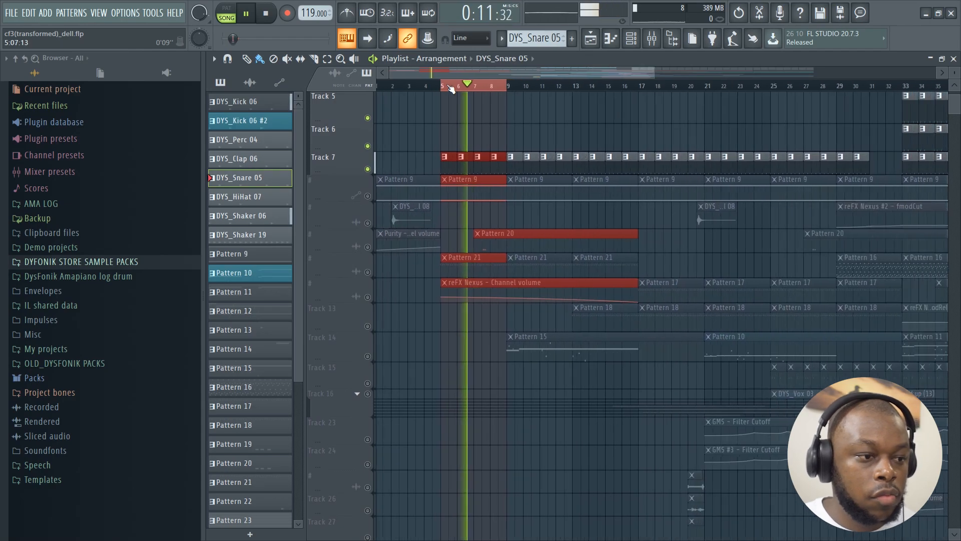
- Unmute the Pattern 21 track and the reFX Nexus - Channel volume track, select Pattern 21, and replay the loop from bar 5 to 9
key(space)
scroll(484, 123, up, 2)
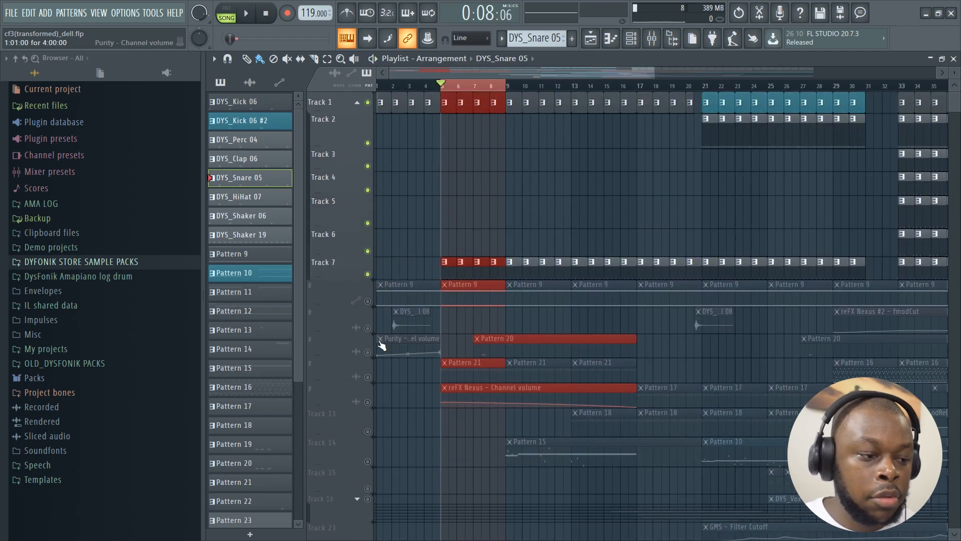
click(367, 377)
scroll(475, 93, up, 3)
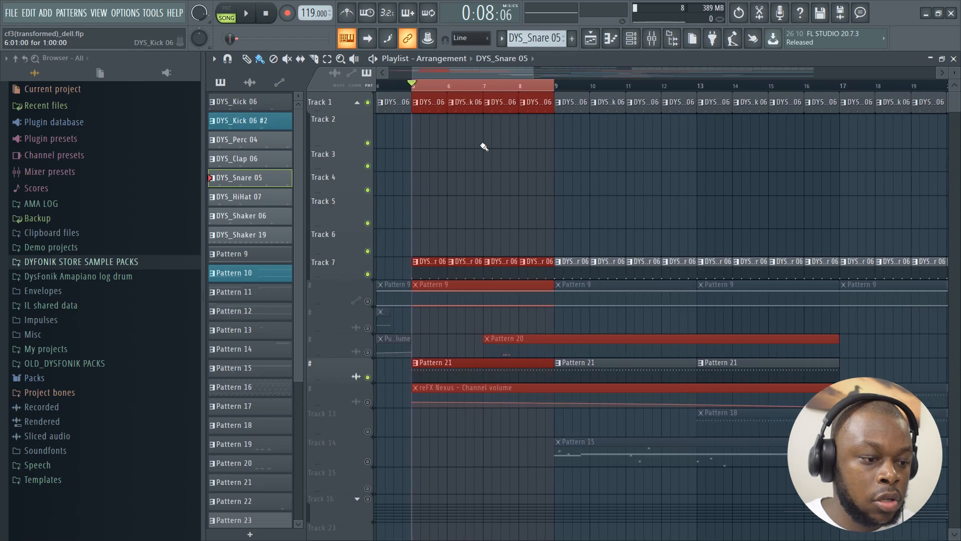
click(488, 376)
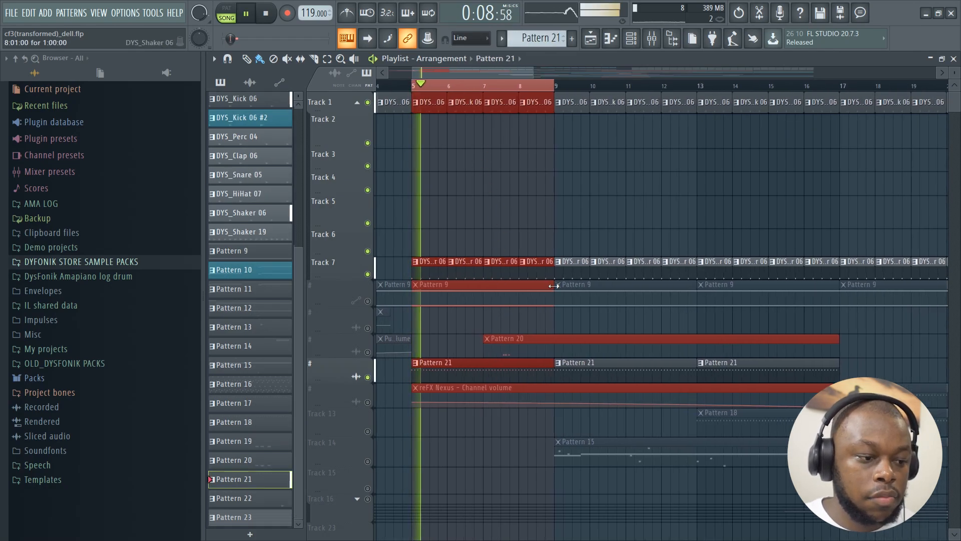
click(371, 403)
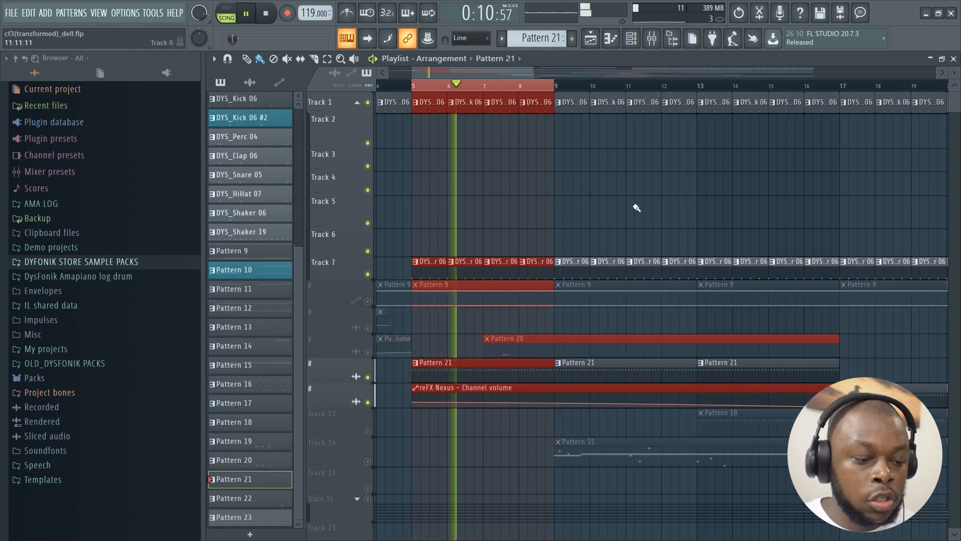
- Open the reFX Nexus instrument from the Channel rack to examine the preset behind Pattern 21
key(F6)
scroll(475, 414, down, 6)
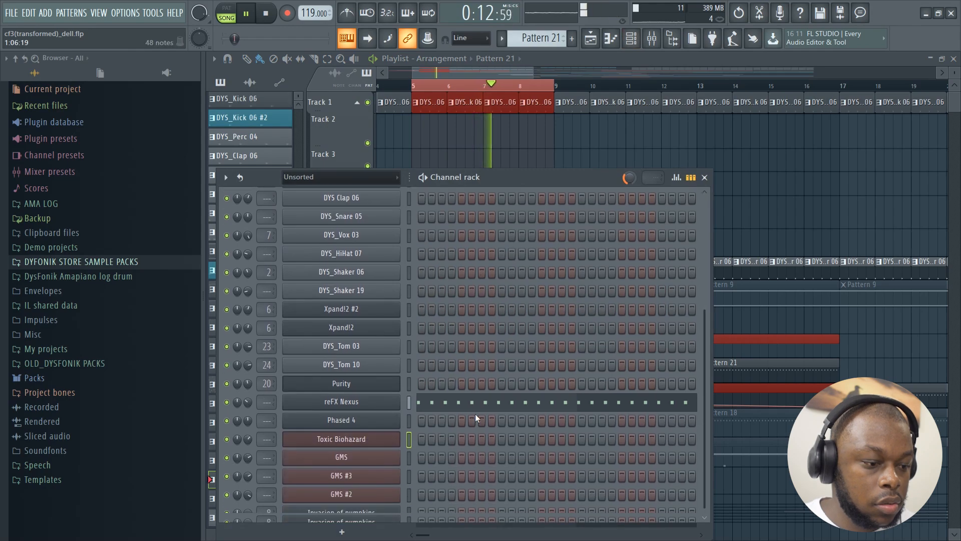
click(393, 375)
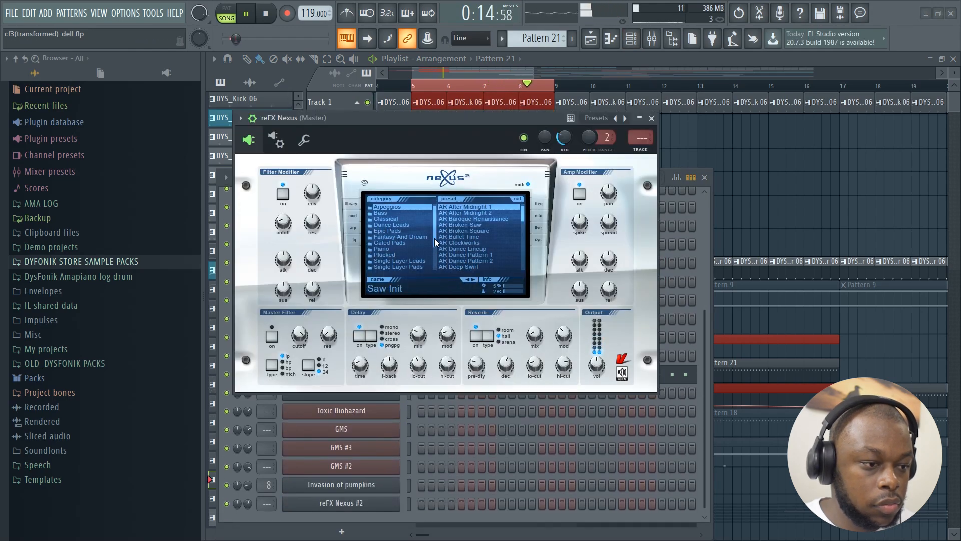
- View the reFX Nexus notes of Pattern 21 in the Piano roll
click(686, 295)
click(630, 374)
scroll(637, 86, down, 3)
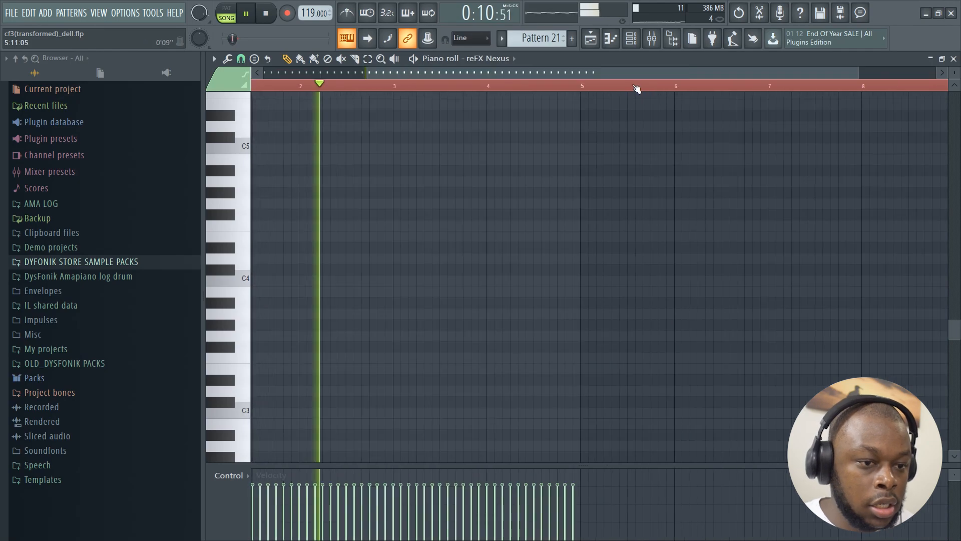
scroll(627, 245, down, 1)
scroll(628, 249, up, 5)
scroll(628, 249, up, 2)
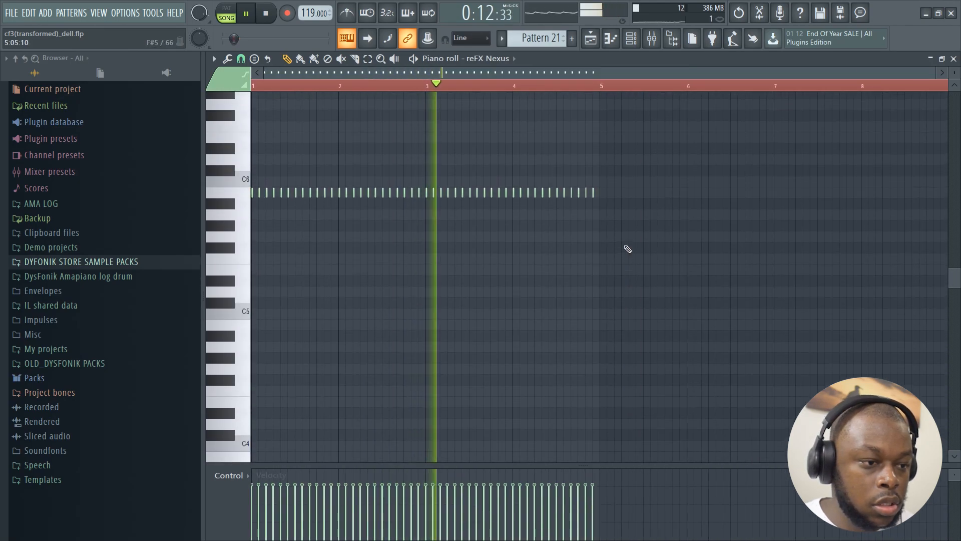
- Back in the Playlist, unmute and select Pattern 9, and open its Purity instrument from the Channel rack
key(F5)
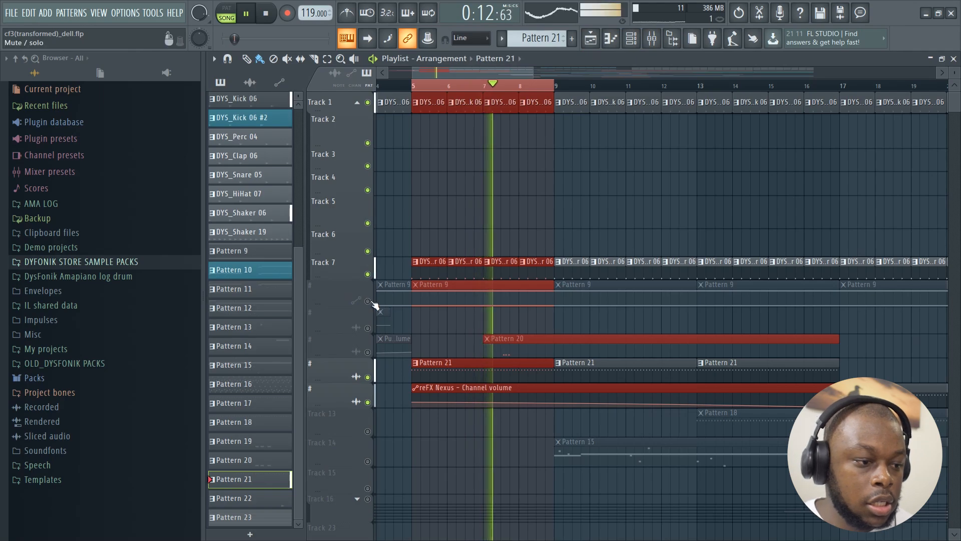
click(518, 299)
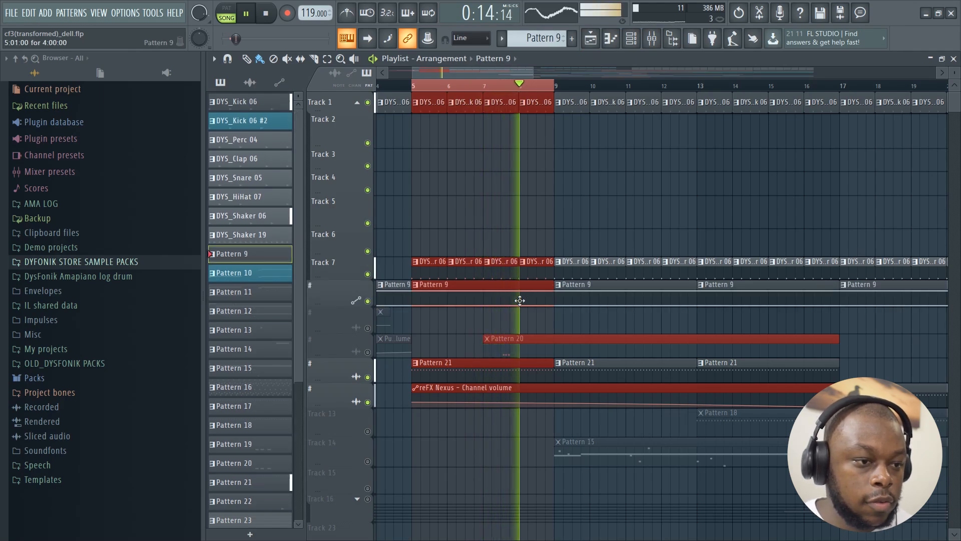
click(632, 39)
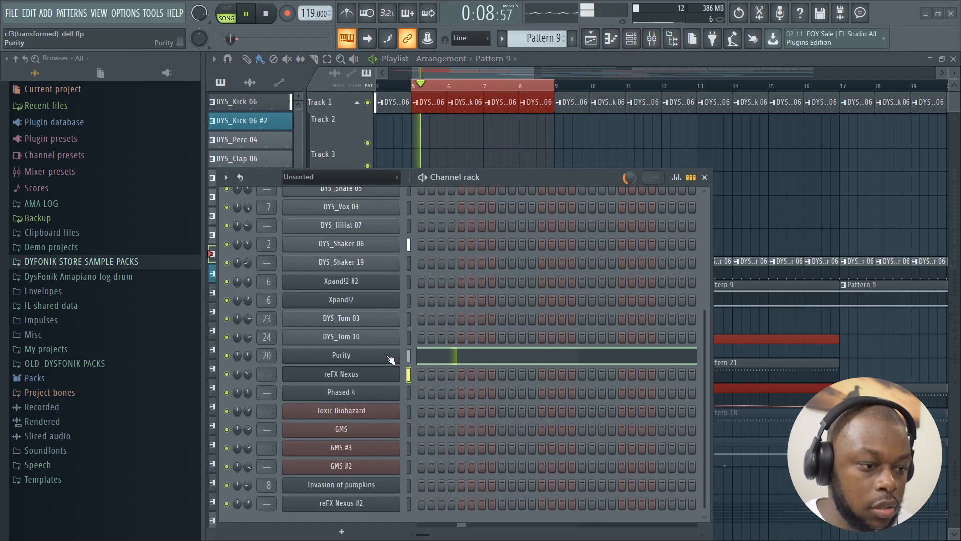
click(341, 355)
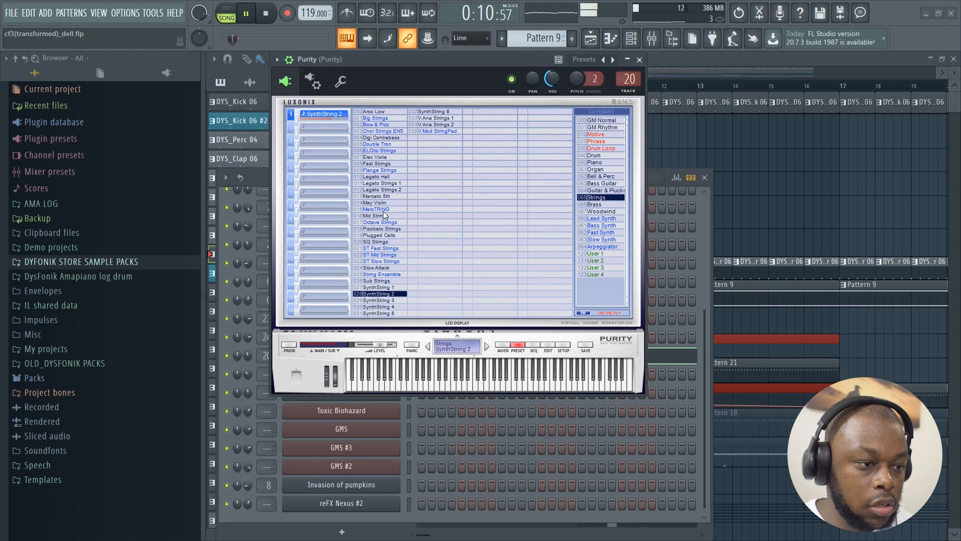
- View the Purity notes of Pattern 9 in the Piano roll
click(663, 363)
scroll(336, 261, down, 2)
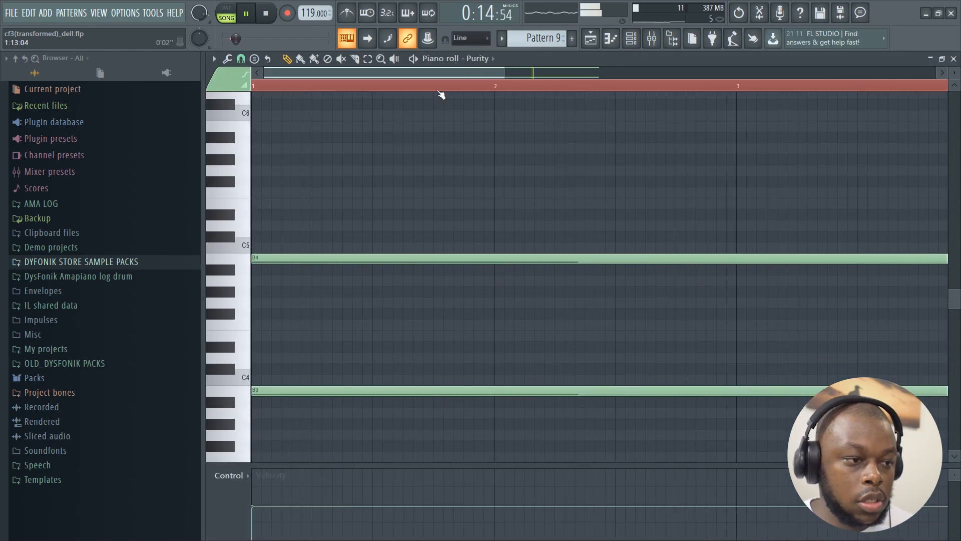
scroll(451, 89, down, 3)
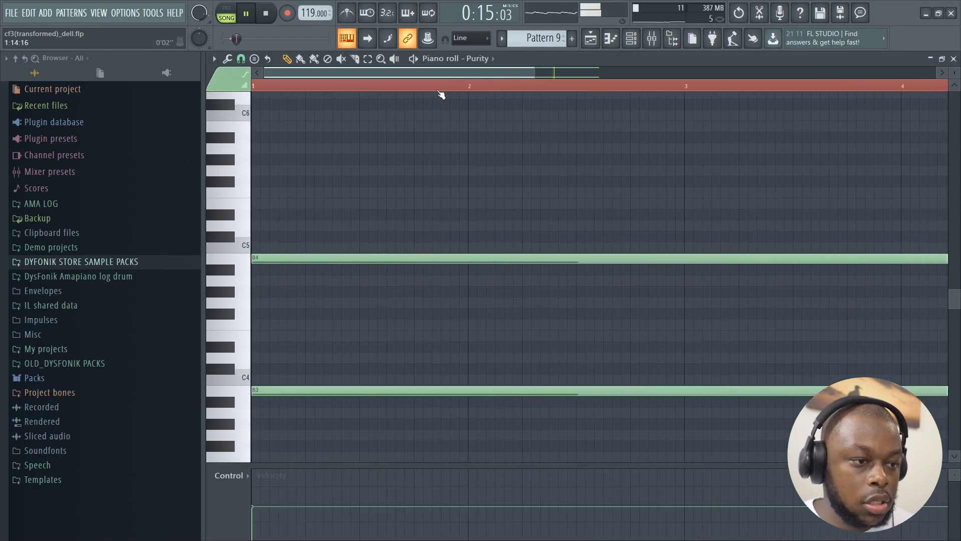
- Return to the Playlist, unmute the track holding Pattern 20, and select that pattern
click(591, 39)
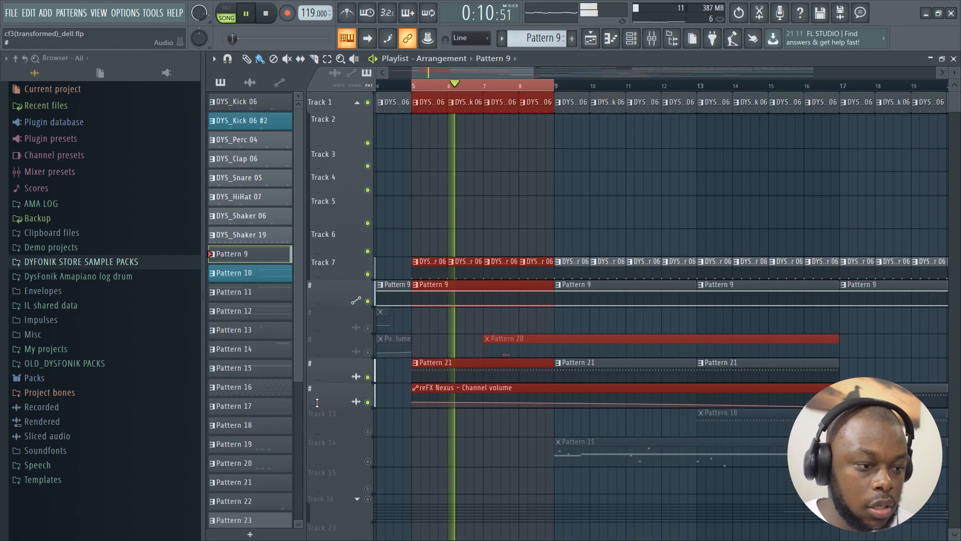
click(367, 351)
click(543, 344)
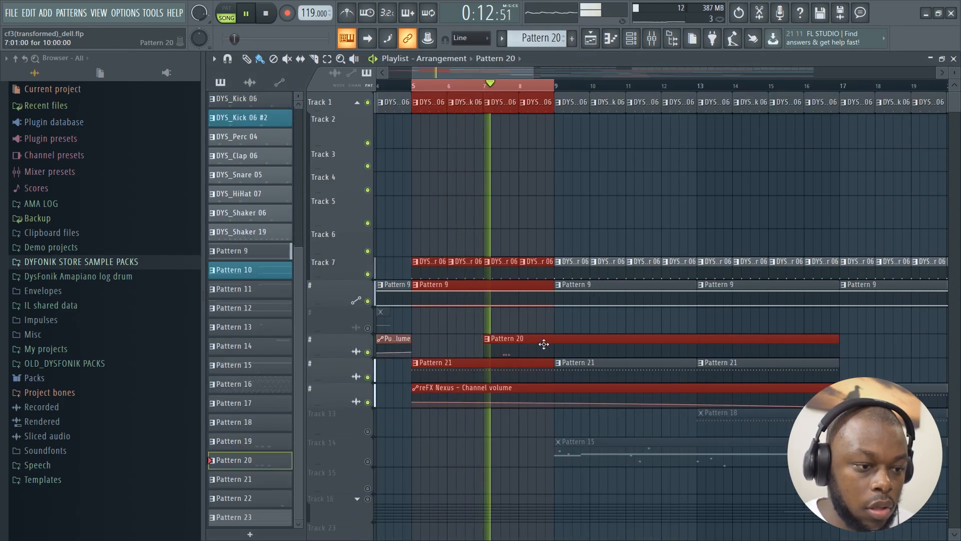
- Examine the GMS #2 instrument of Pattern 20 and its Piano roll notes, and return to the Playlist
click(631, 39)
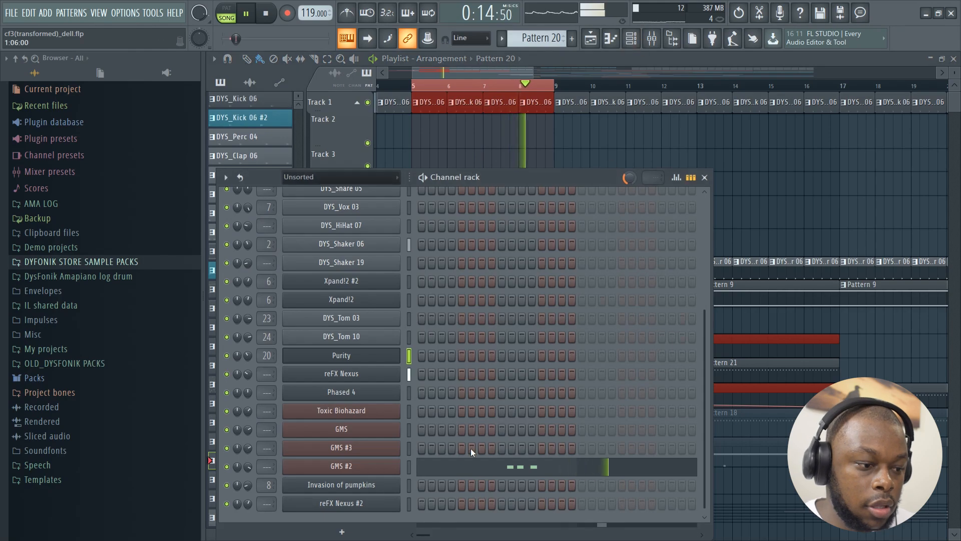
click(380, 468)
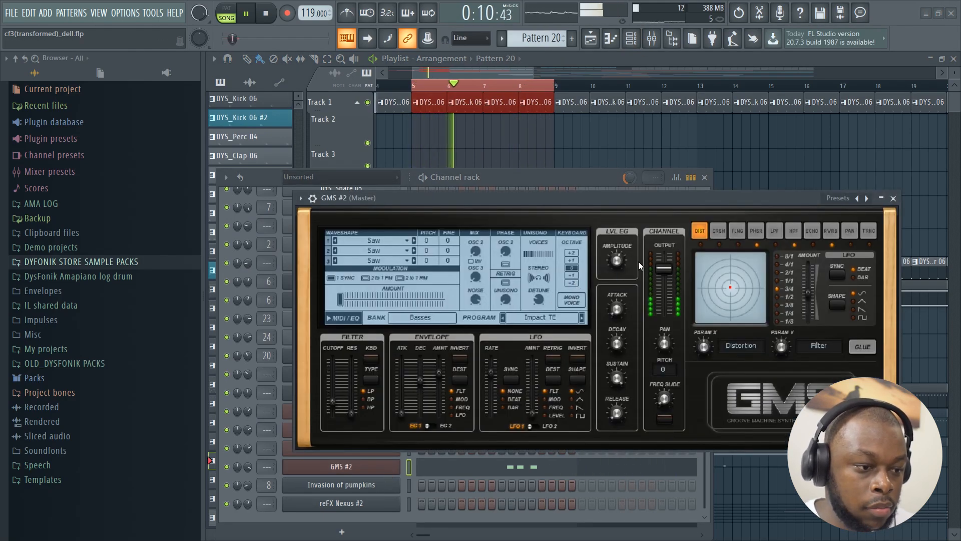
click(893, 198)
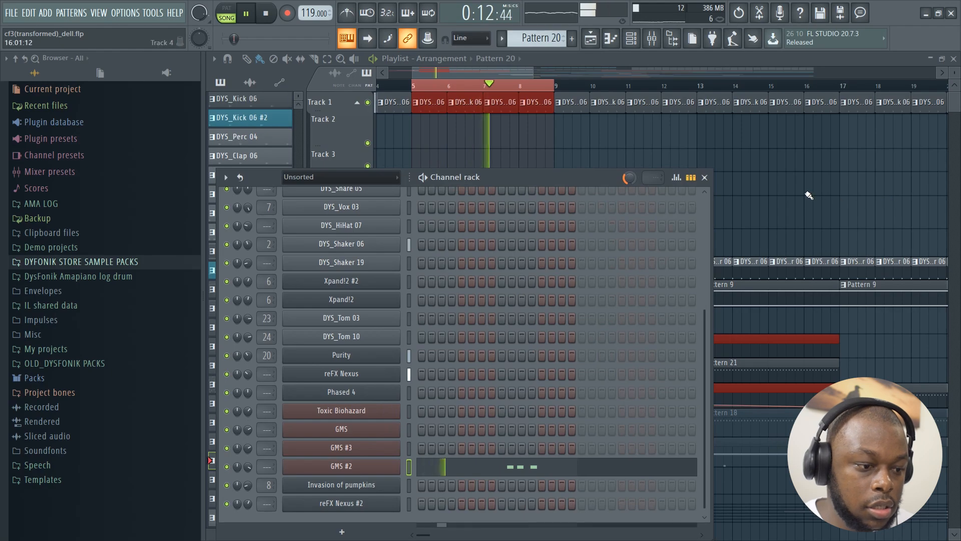
click(575, 466)
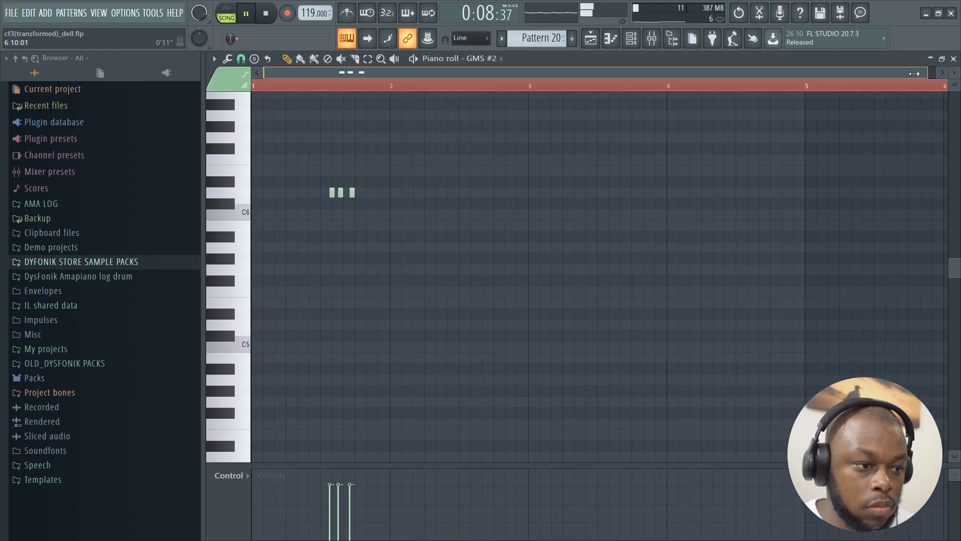
drag(914, 74, 453, 134)
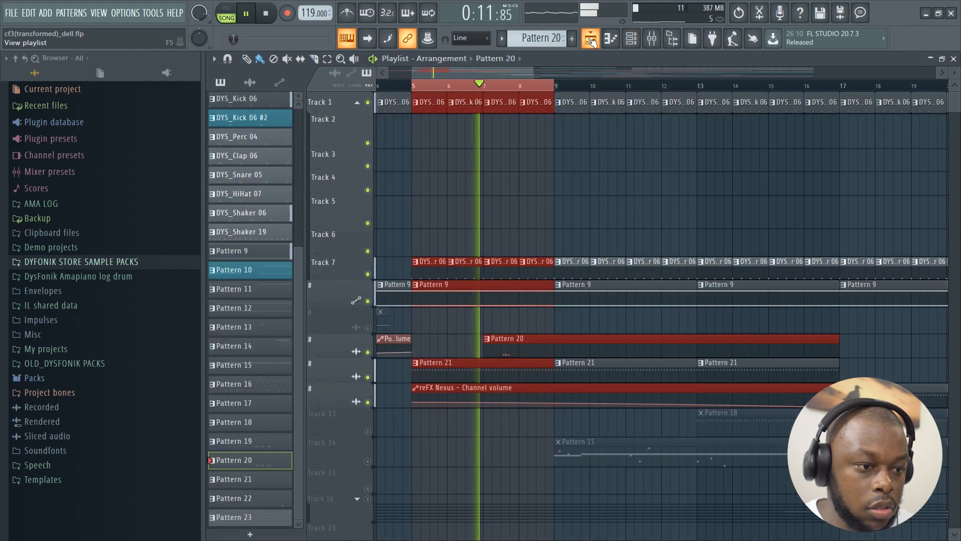
click(590, 38)
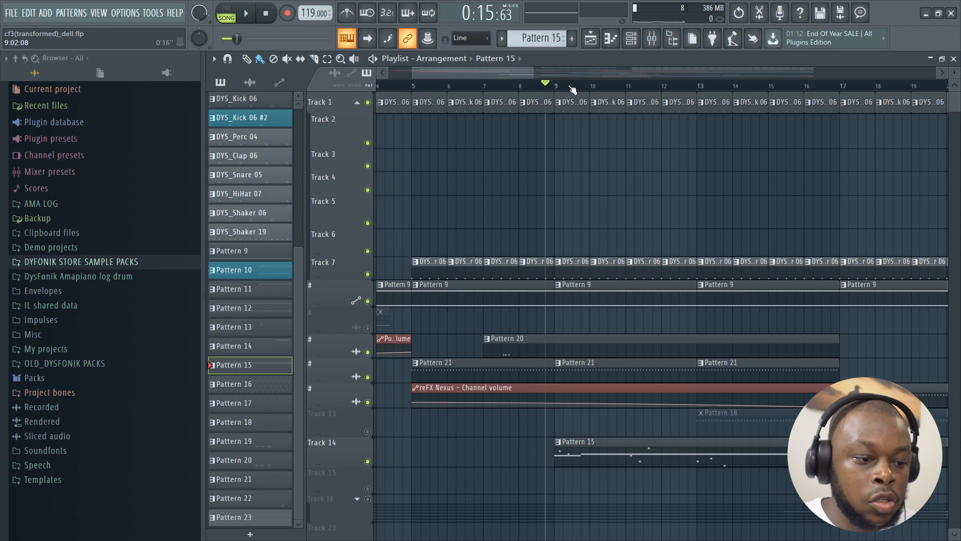
- Open the Toxic Biohazard instrument used by Pattern 15 to examine its program, and close it again
scroll(680, 410, down, 3)
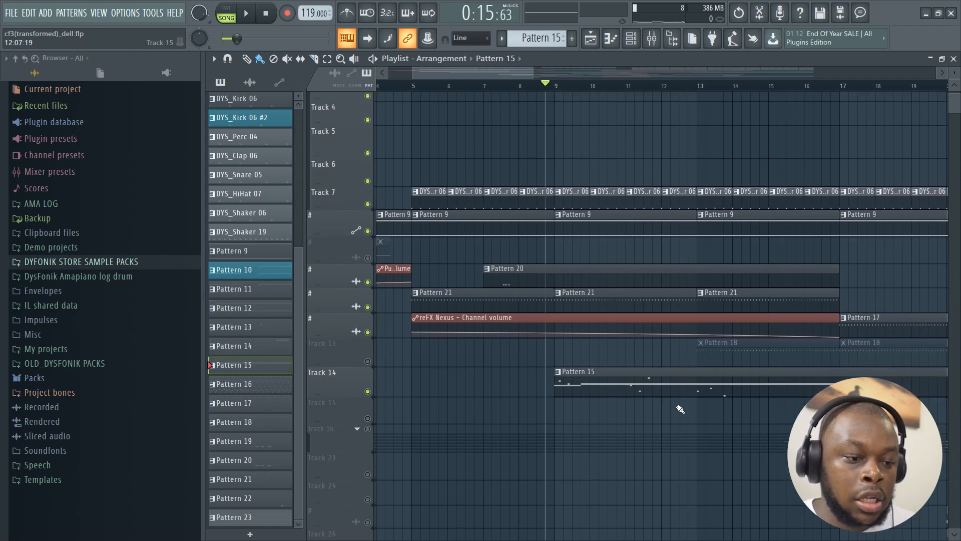
click(635, 38)
click(400, 291)
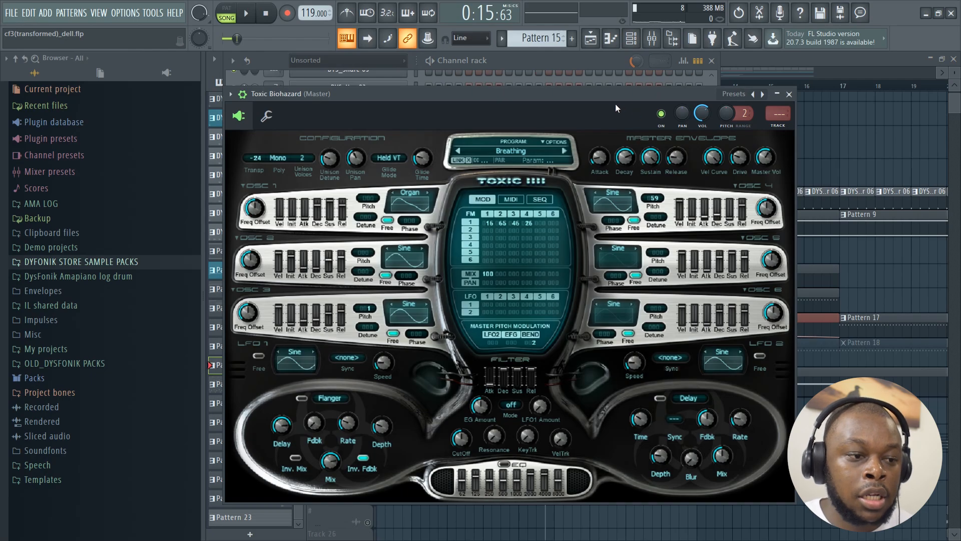
drag(617, 93, 633, 87)
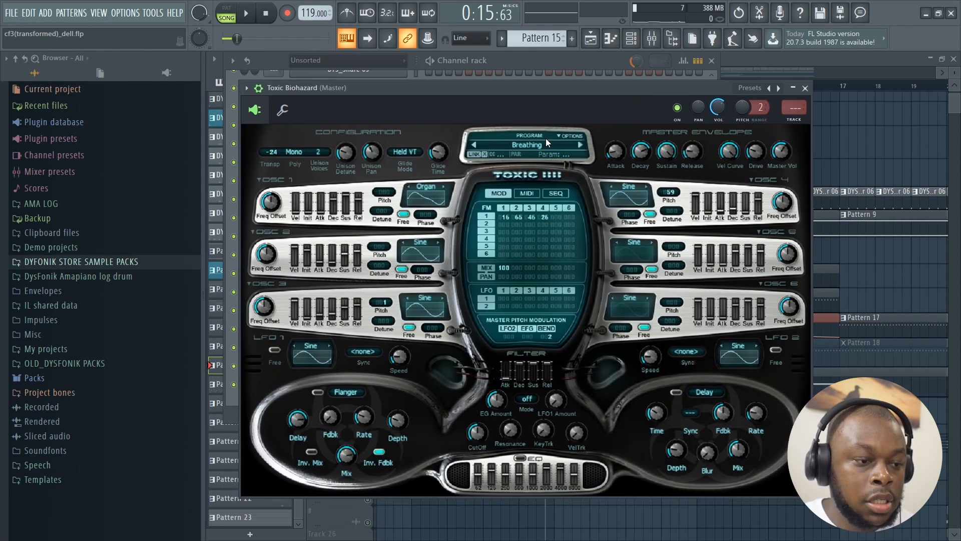
click(806, 89)
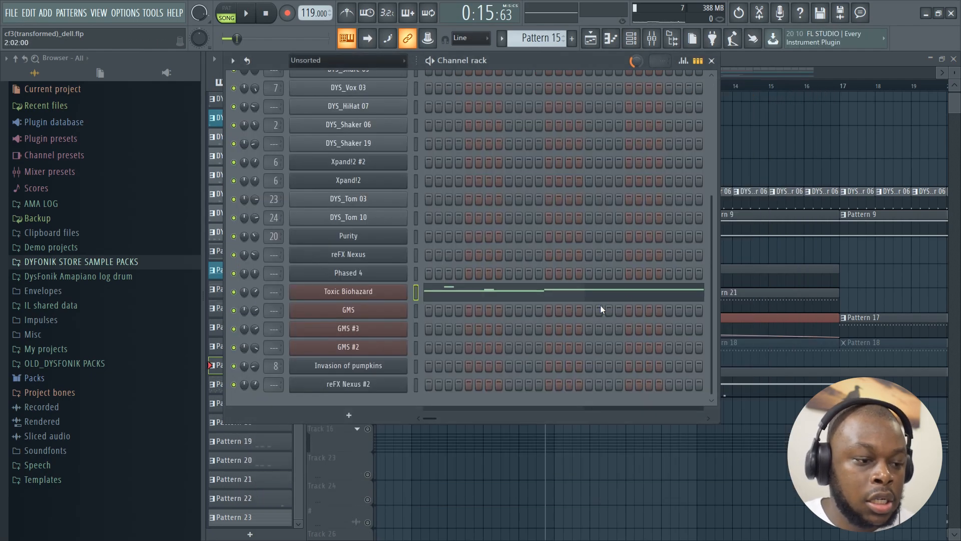
- Play and stop the section containing Pattern 15, and reopen Toxic Biohazard with its detailed channel settings
key(space)
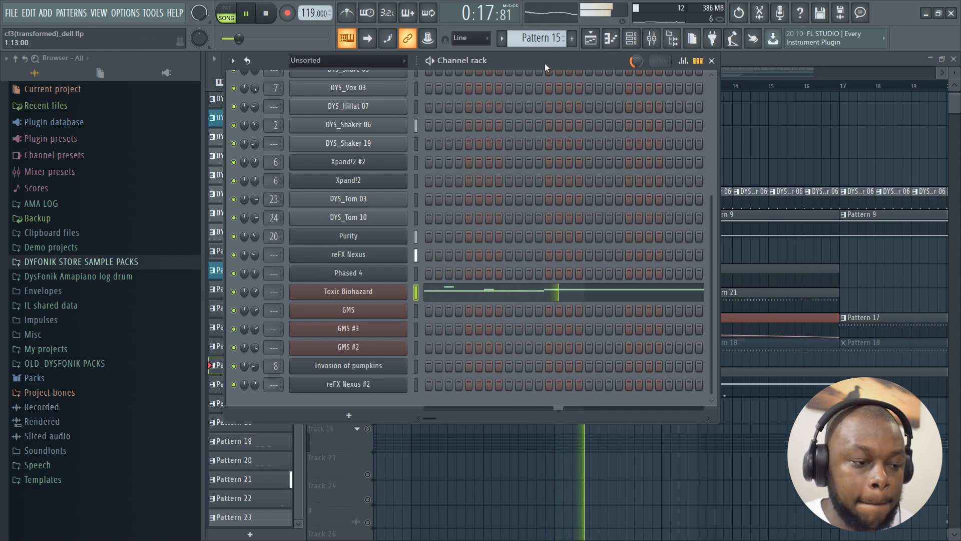
mouse_move(544, 63)
mouse_down()
mouse_move(539, 79)
mouse_move(413, 86)
mouse_move(391, 86)
mouse_move(375, 65)
mouse_move(427, 70)
mouse_move(545, 55)
mouse_up()
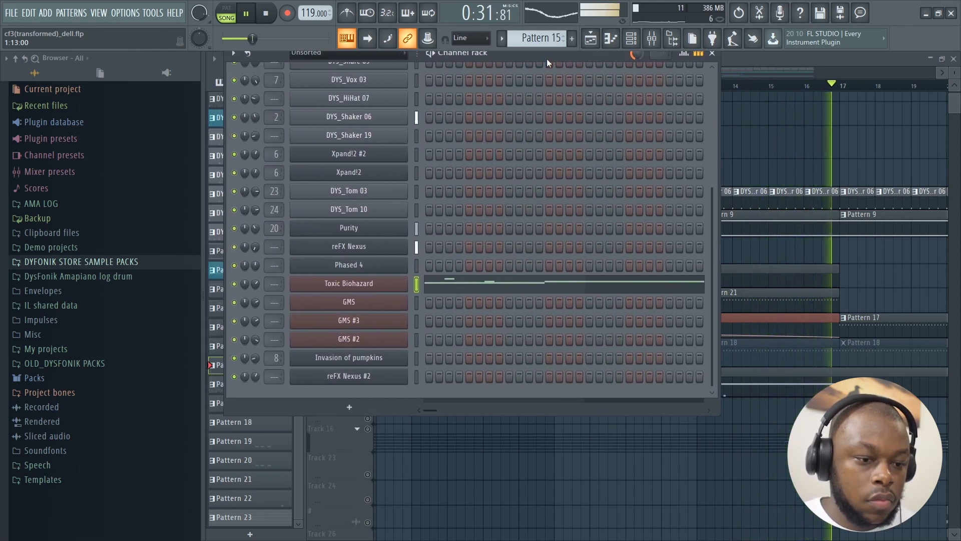
key(space)
click(390, 285)
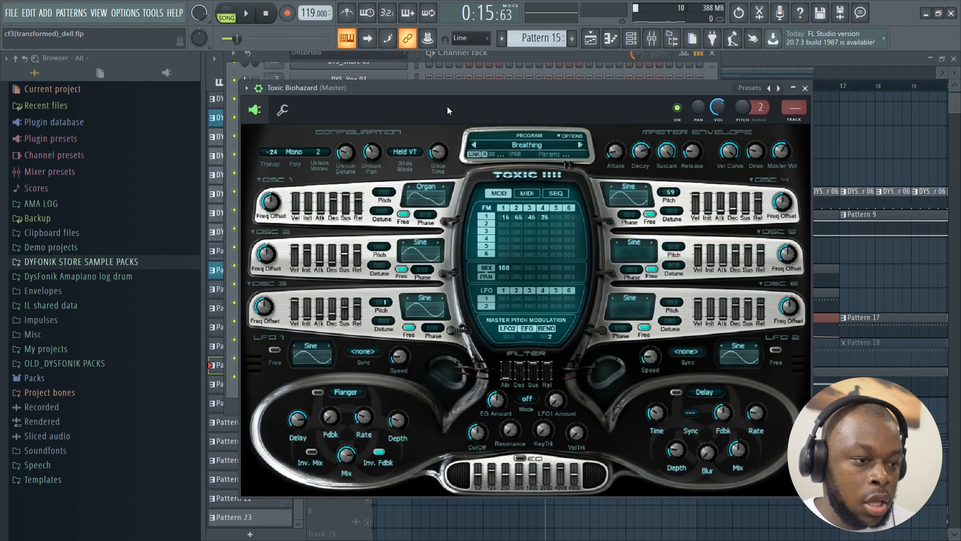
click(284, 111)
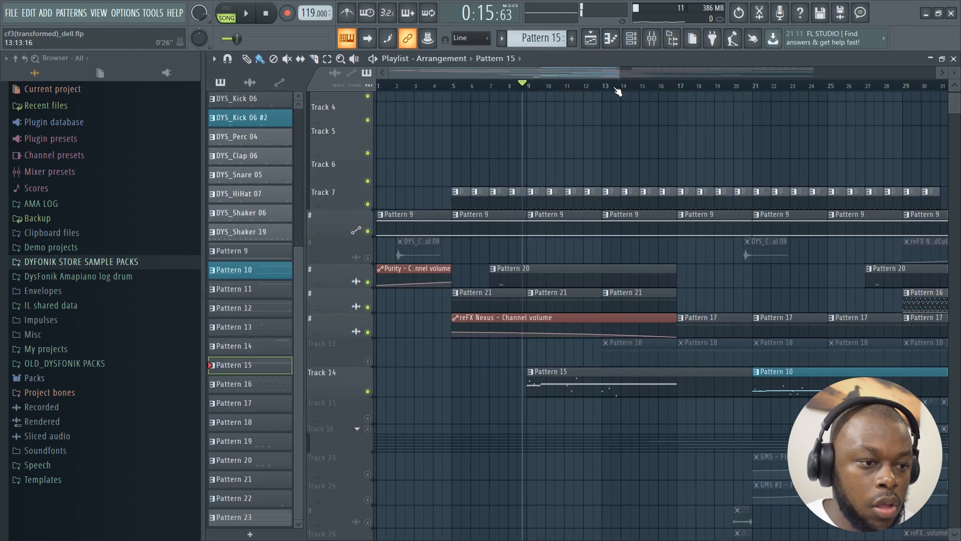
- Place the playhead midway through bar 12 and remove the Pattern 15 clip accidentally added near bar 13
click(604, 87)
click(598, 94)
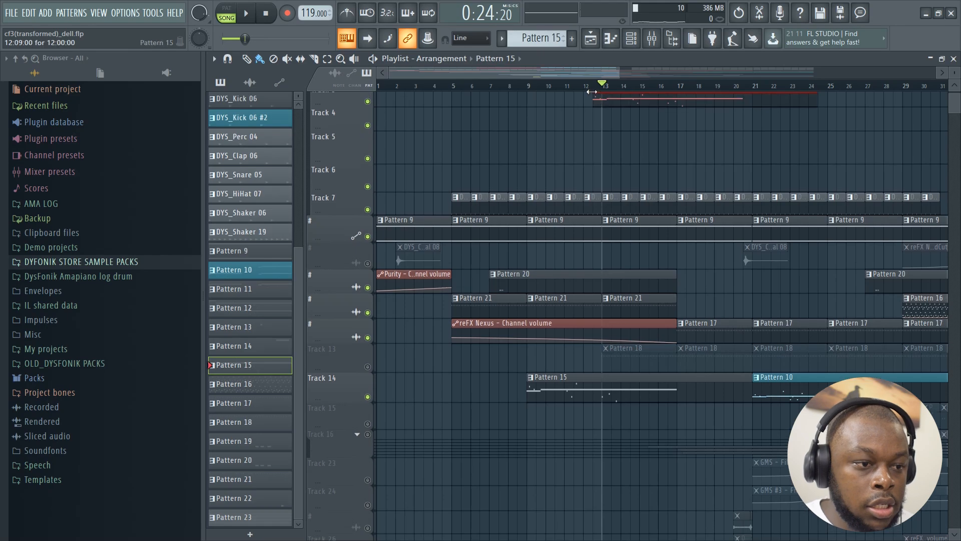
right_click(607, 95)
click(595, 89)
scroll(602, 94, up, 1)
scroll(602, 94, up, 3)
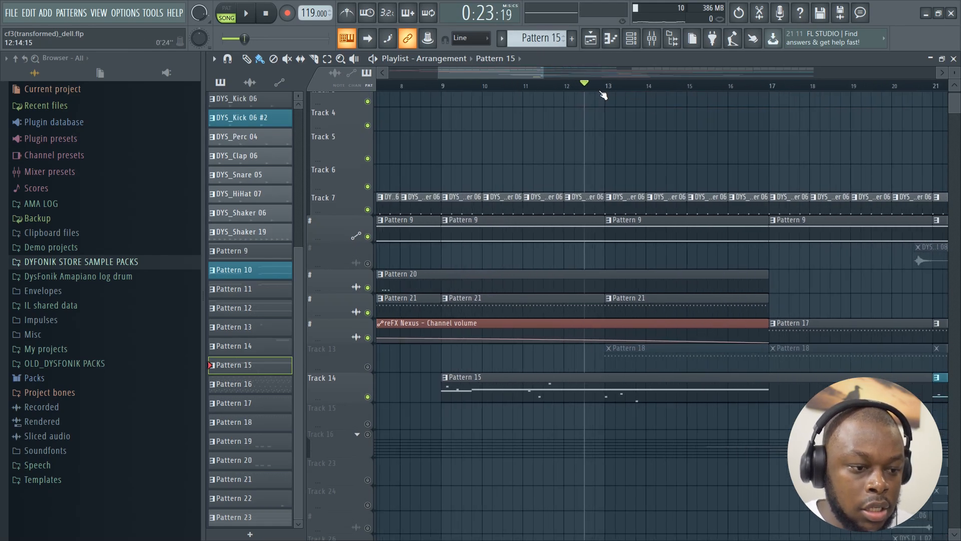
- Select Pattern 18, unmute its Track 13, and play the arrangement through bar 13
click(708, 353)
click(368, 367)
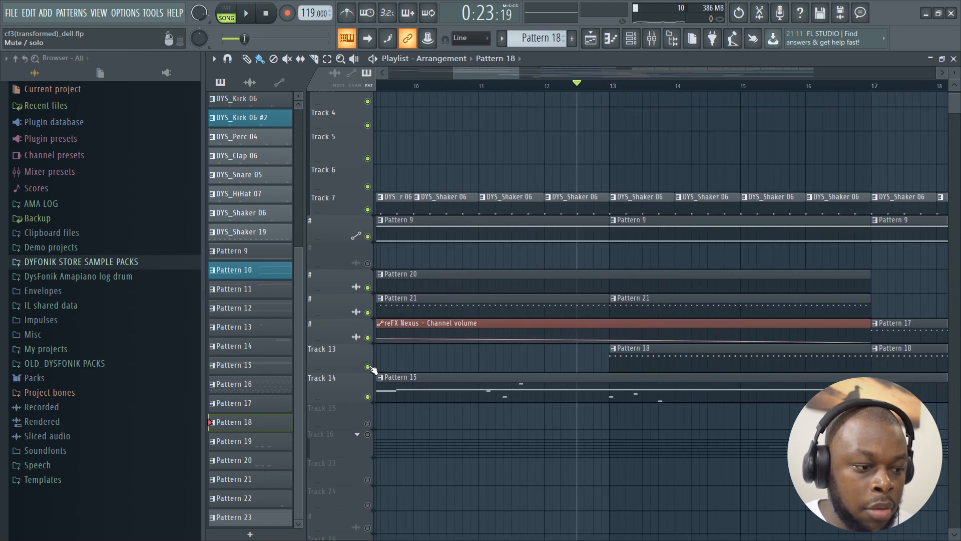
key(space)
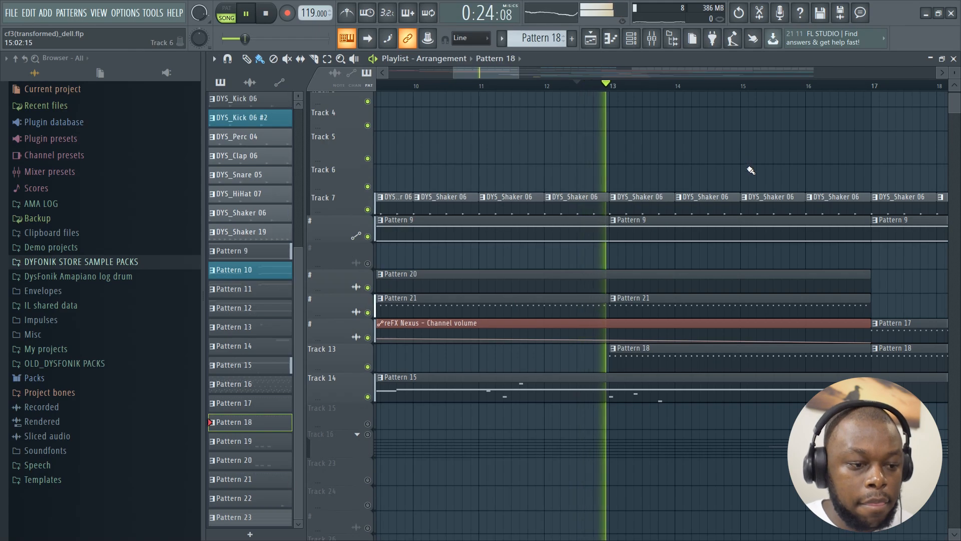
scroll(615, 90, down, 3)
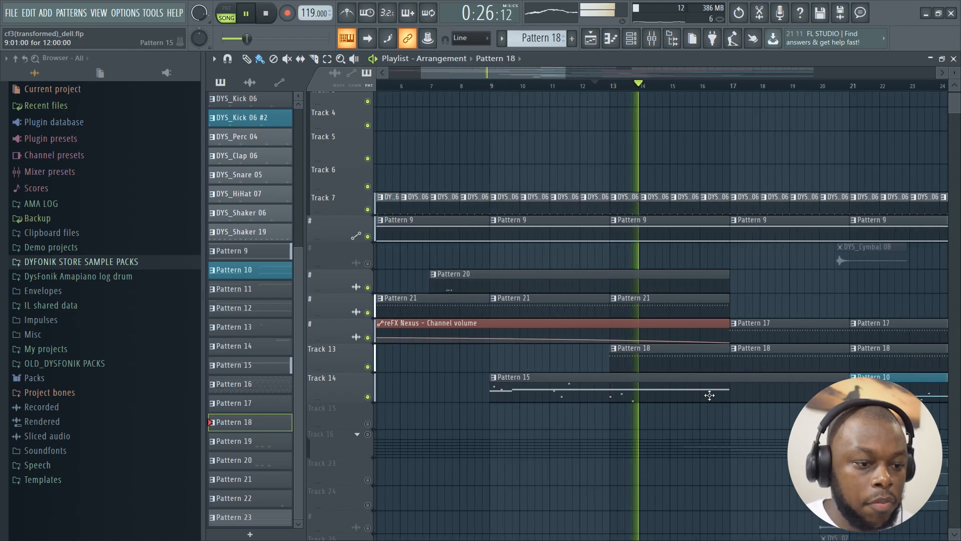
- Open the Xpand!2 instrument used by Pattern 18 to examine its preset, return to the Playlist and stop playback
click(631, 39)
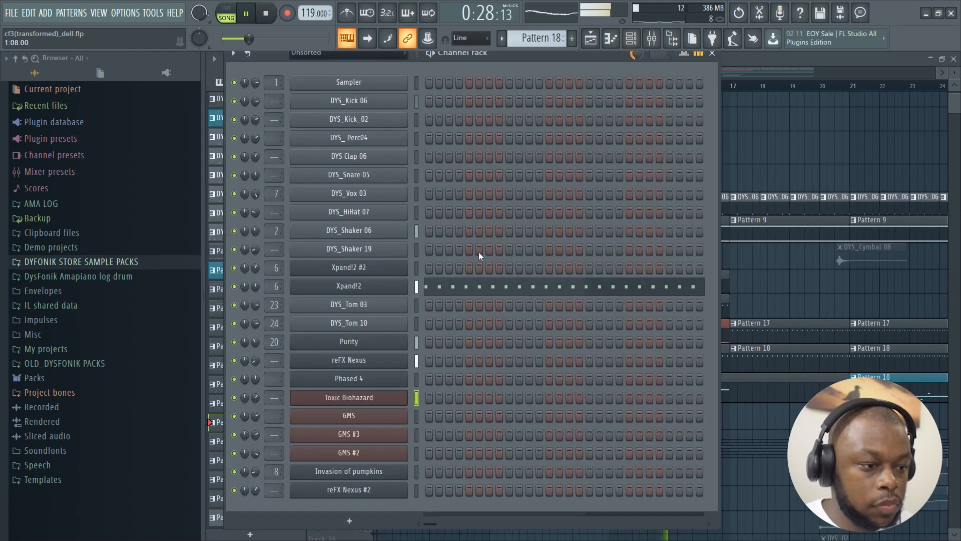
click(403, 291)
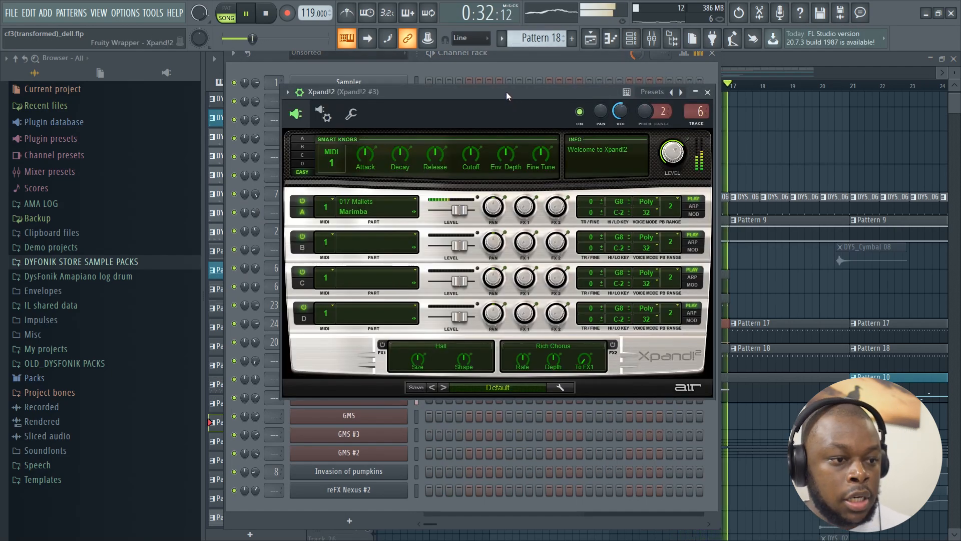
drag(506, 92, 578, 103)
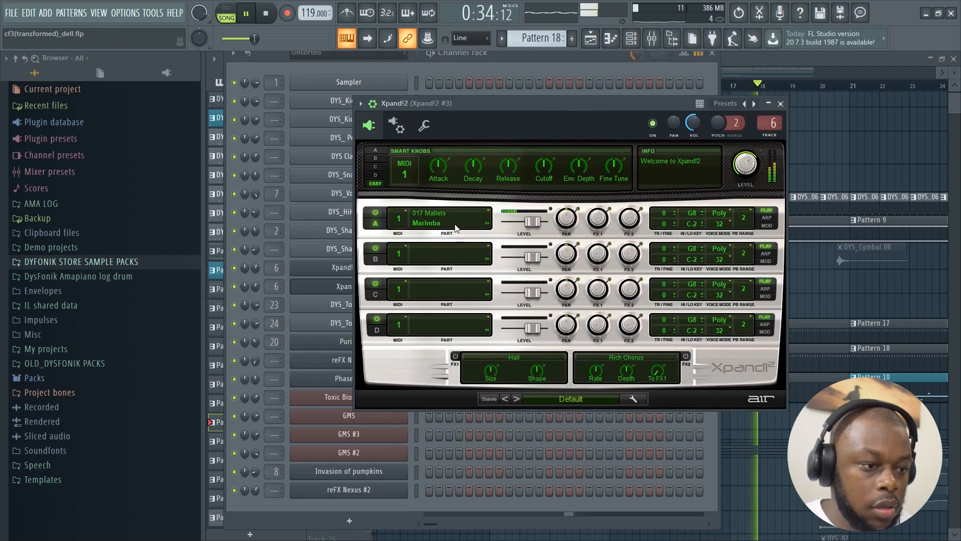
click(881, 140)
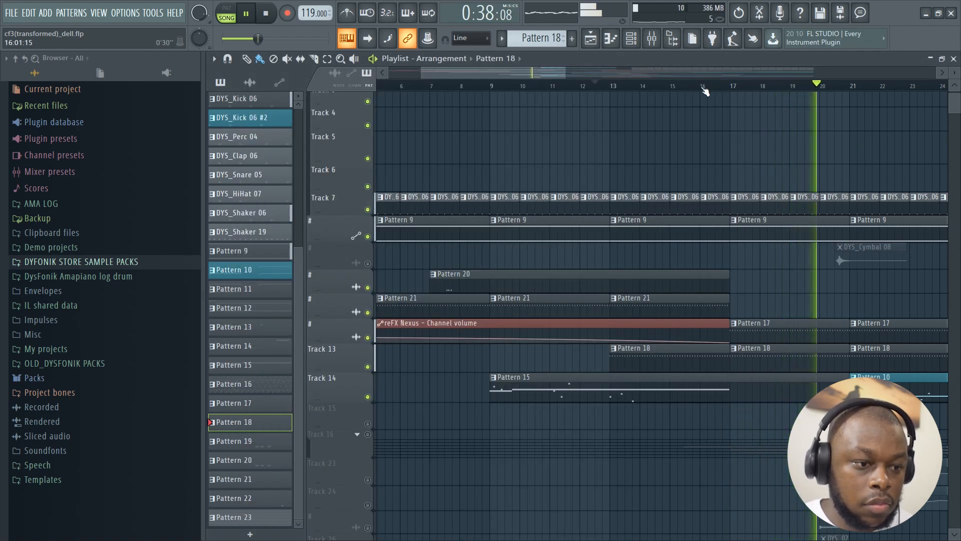
scroll(637, 87, down, 2)
key(space)
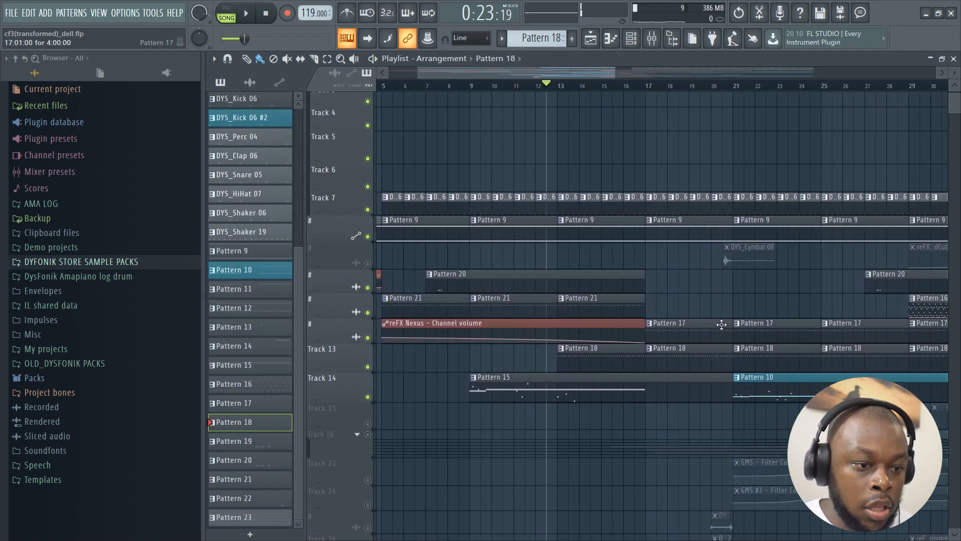
- Select Pattern 17, open its Xpand!2 #2 instrument to examine the preset, and return to the Playlist
click(707, 324)
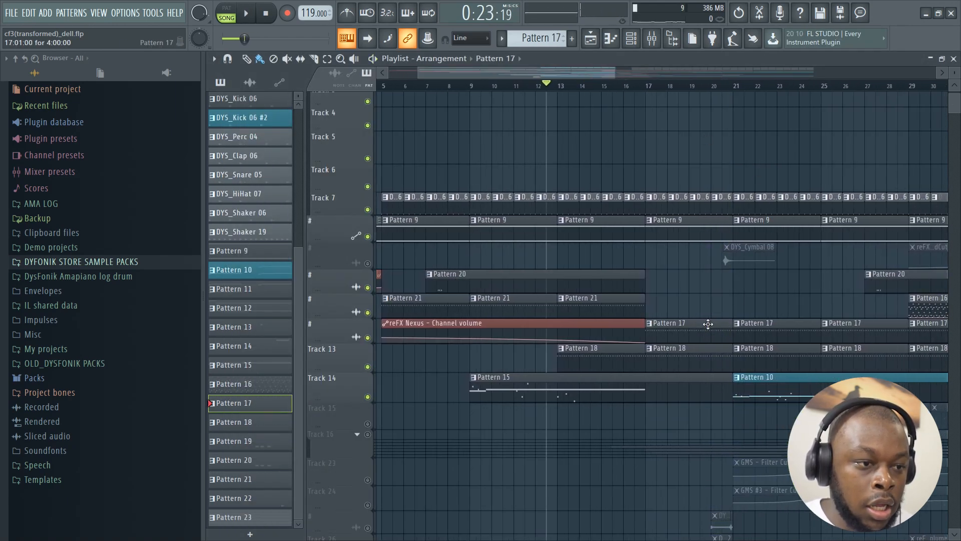
click(632, 41)
click(409, 268)
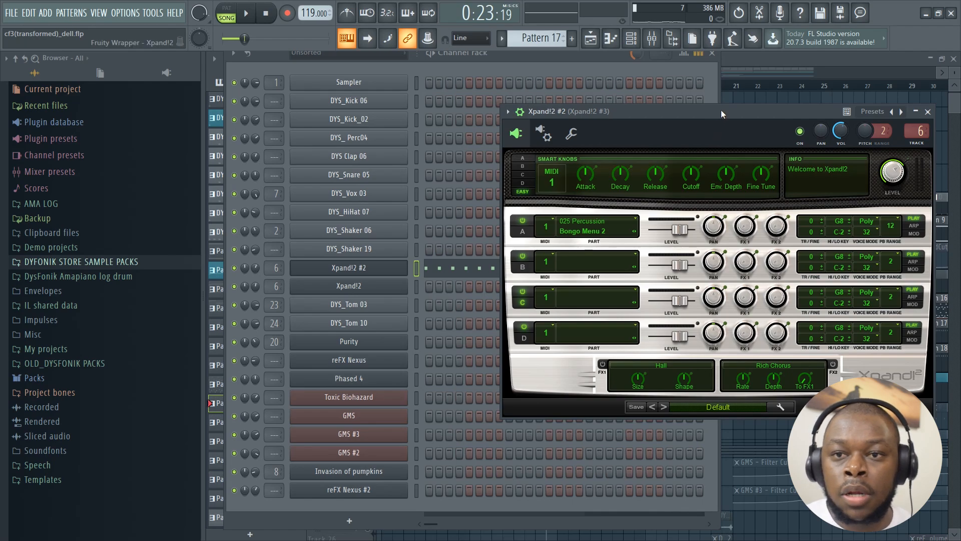
drag(722, 109, 651, 102)
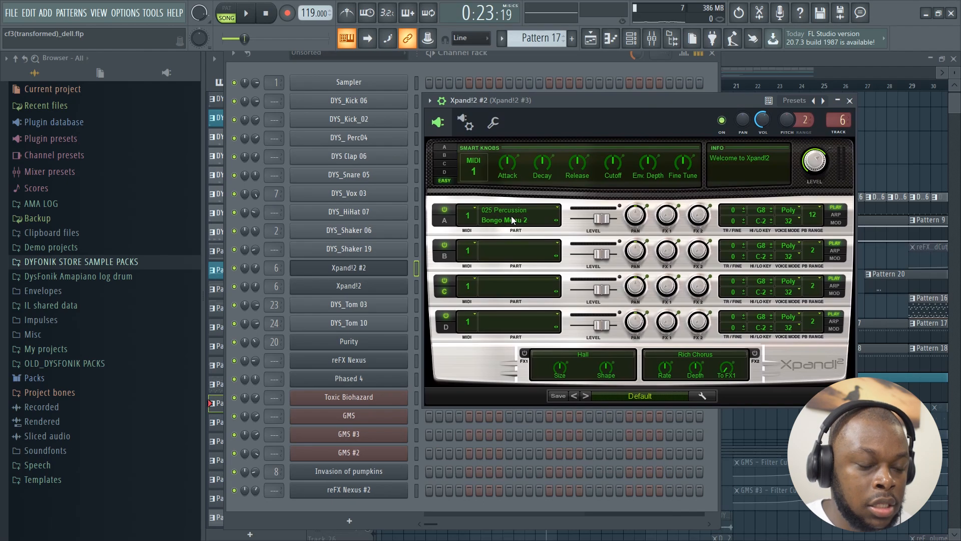
key(F5)
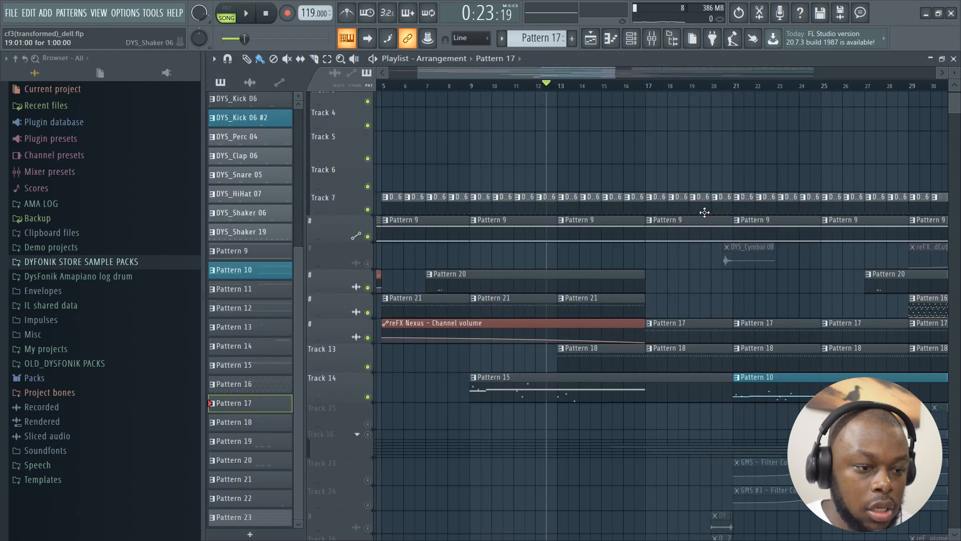
- Place the playhead just before bar 20 and unmute Tracks 24 to 27, including the drum roll and Pattern 22 clips
click(709, 87)
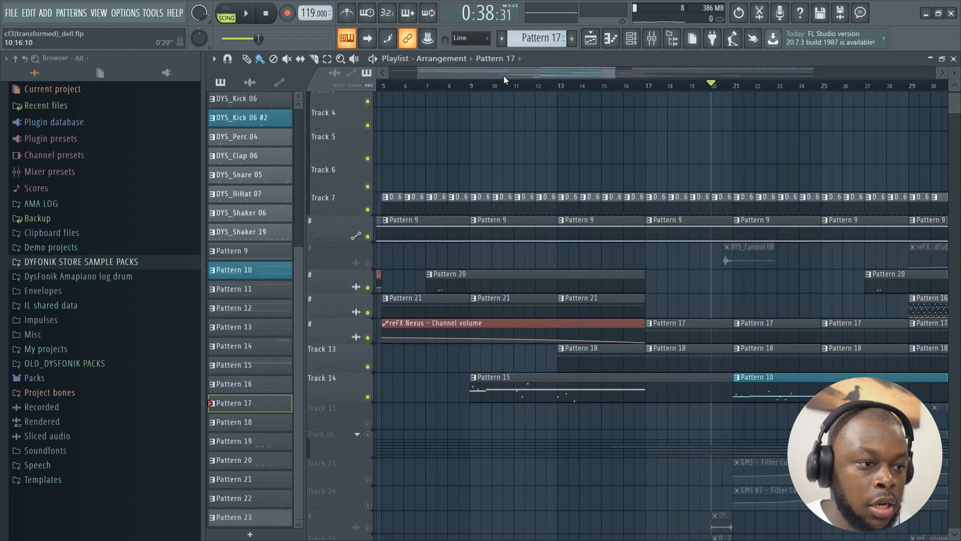
drag(495, 76, 551, 85)
scroll(574, 268, down, 5)
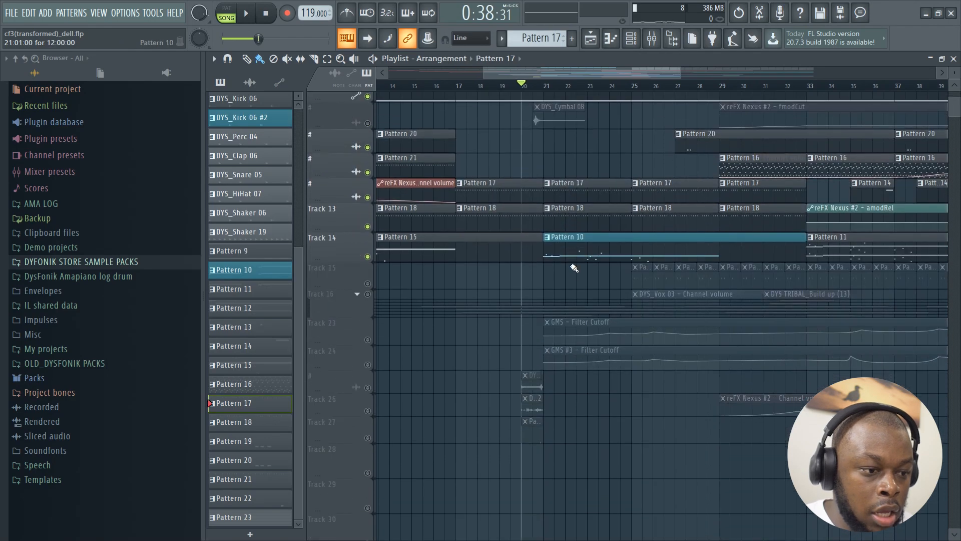
scroll(574, 268, down, 4)
click(367, 332)
click(367, 306)
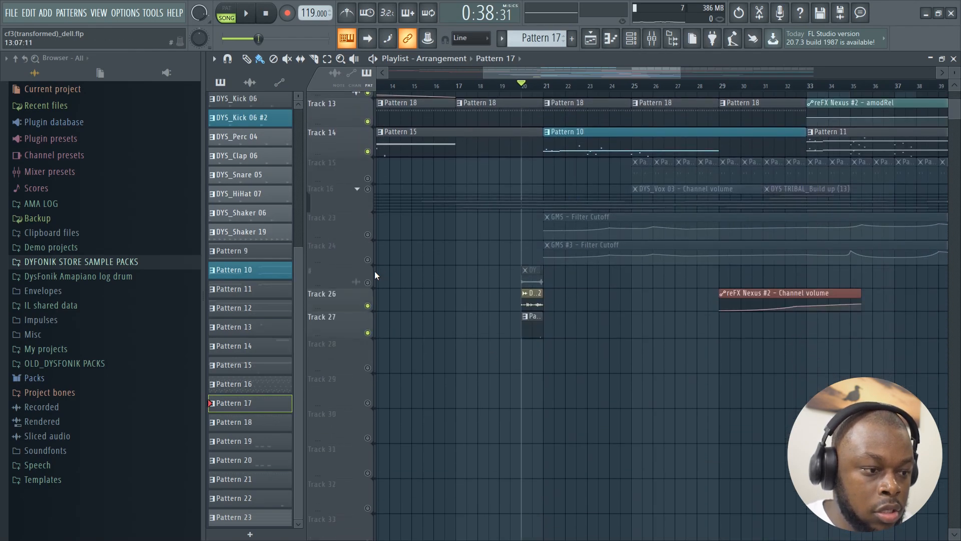
click(367, 282)
click(368, 260)
- Unmute Tracks 16 and 23 and increase the height of Track 16
scroll(665, 214, up, 3)
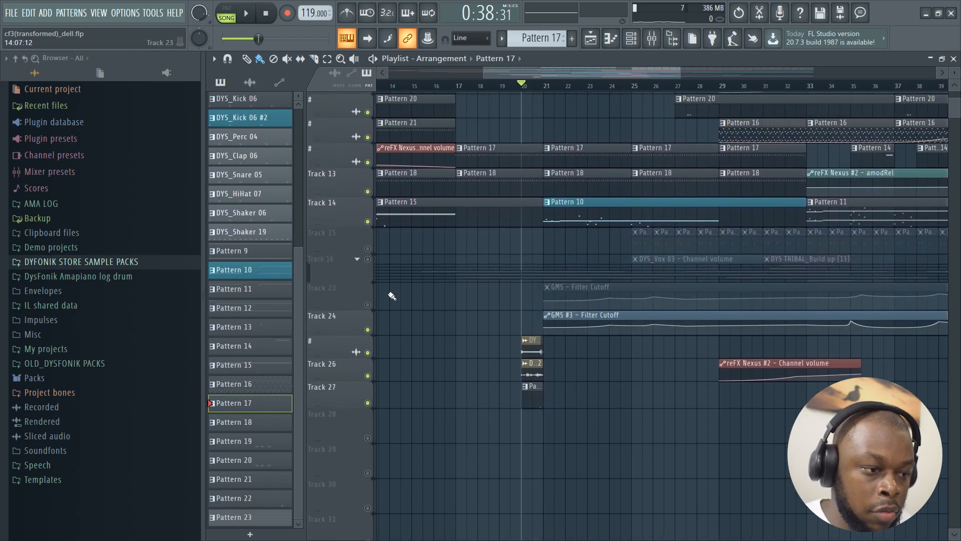
click(368, 260)
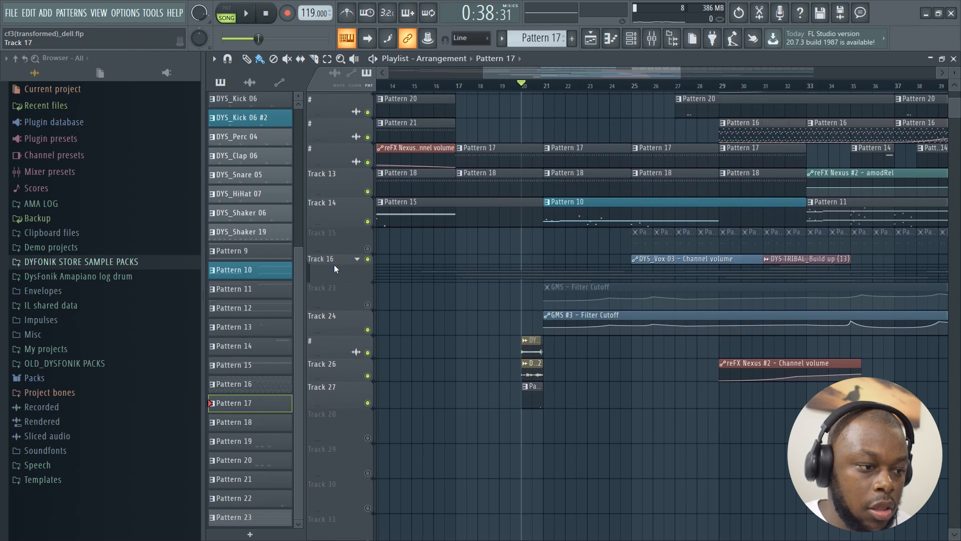
click(317, 262)
click(368, 325)
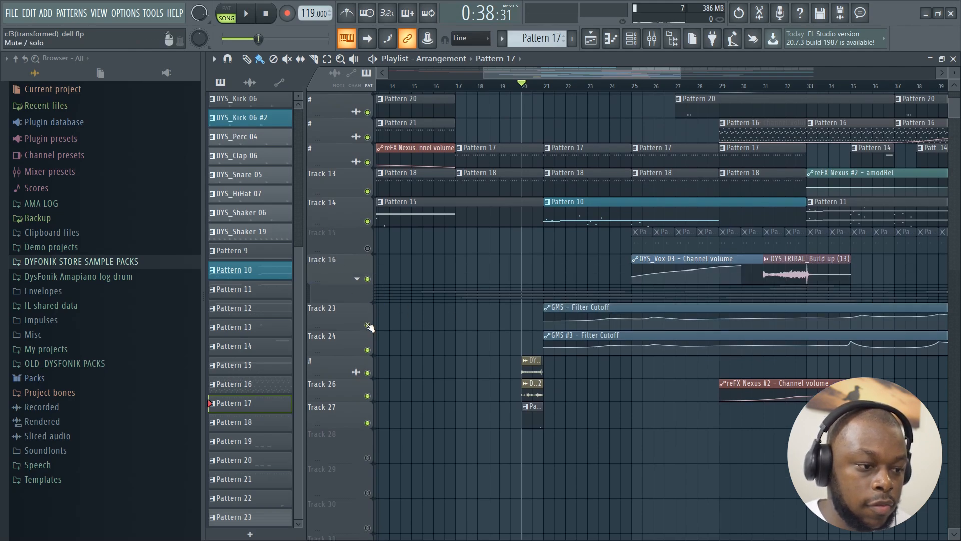
drag(347, 279, 345, 286)
- Expand the track group under Track 16, unmute Tracks 17 to 22 and increase their heights to show the effect waveforms
click(358, 288)
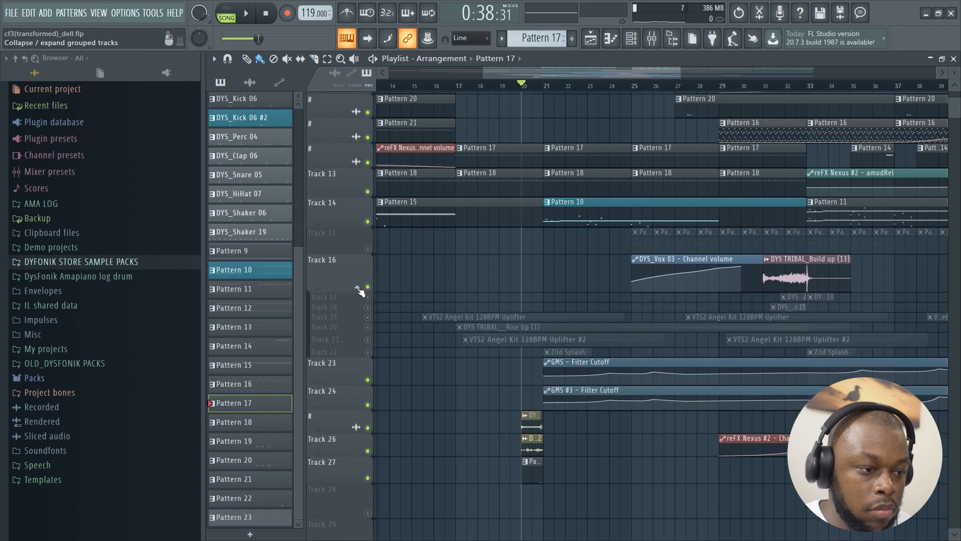
click(367, 351)
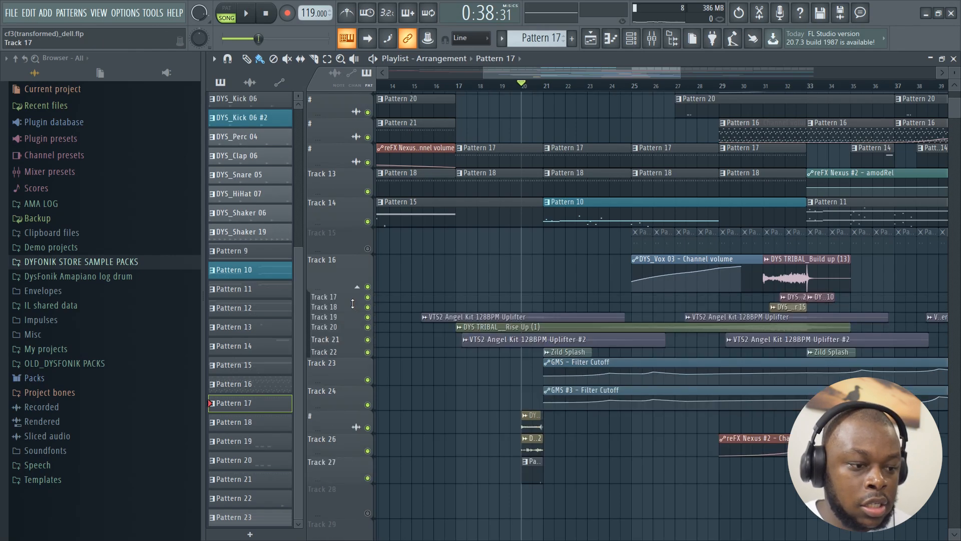
drag(354, 306, 343, 509)
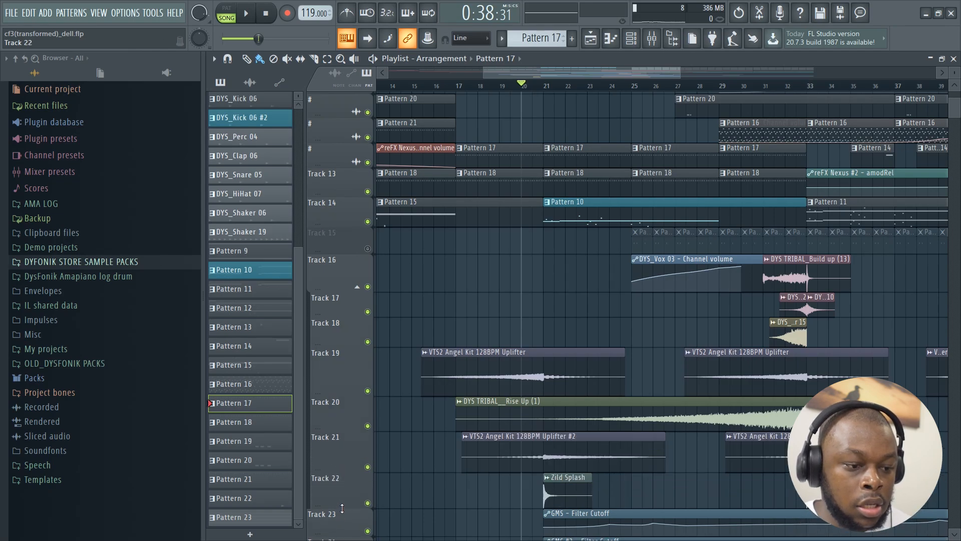
- Play the transition from just before bar 20 through bar 22 and stop playback
scroll(459, 440, down, 6)
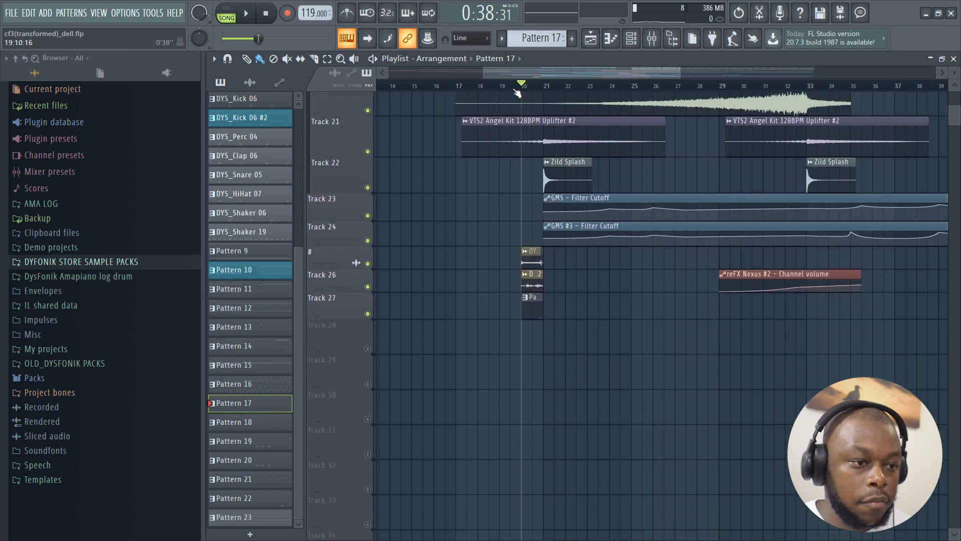
key(space)
scroll(600, 323, down, 1)
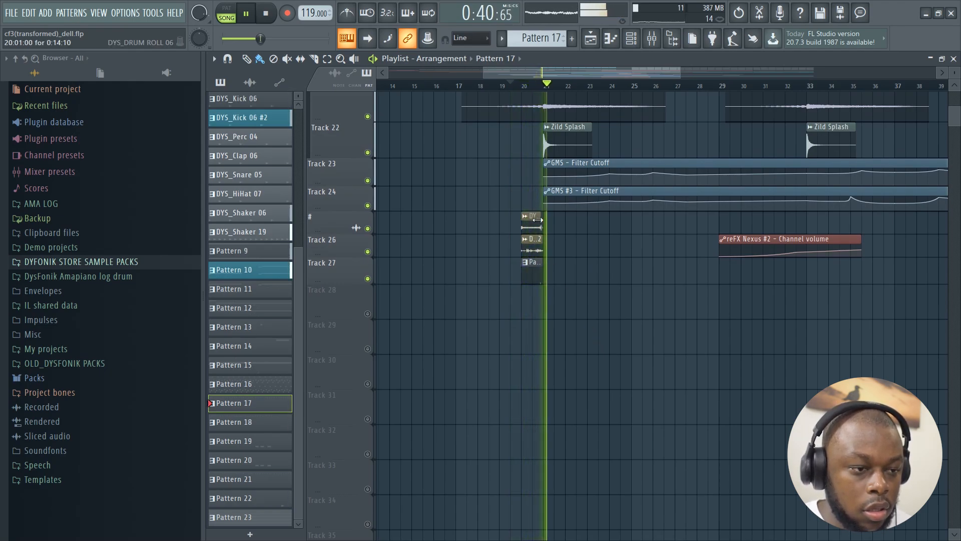
scroll(661, 325, up, 6)
scroll(661, 325, up, 8)
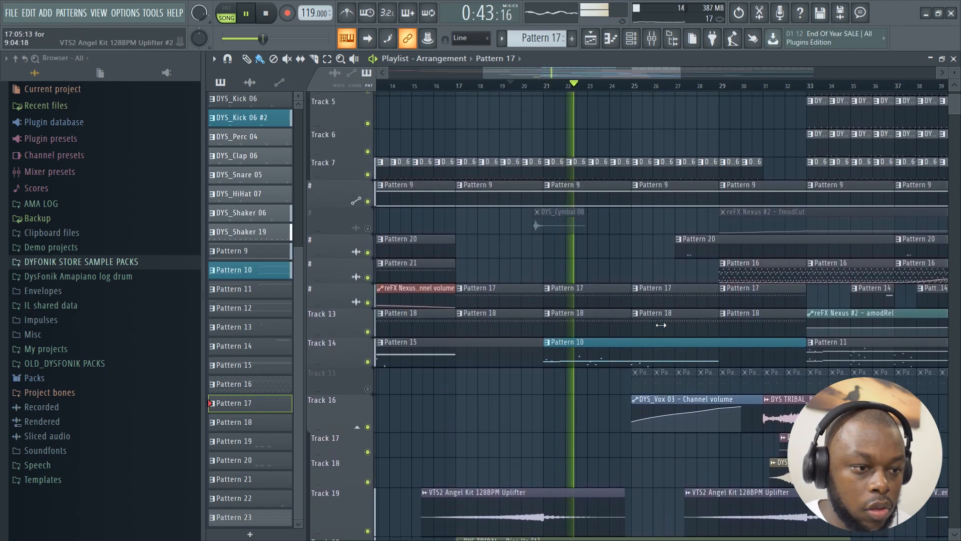
key(space)
- Unmute the track holding the DYS_Cymbal 08 clip, select the DYS_Kick 06 #2 pattern and set the playhead midway through bar 19
click(369, 228)
scroll(541, 258, up, 3)
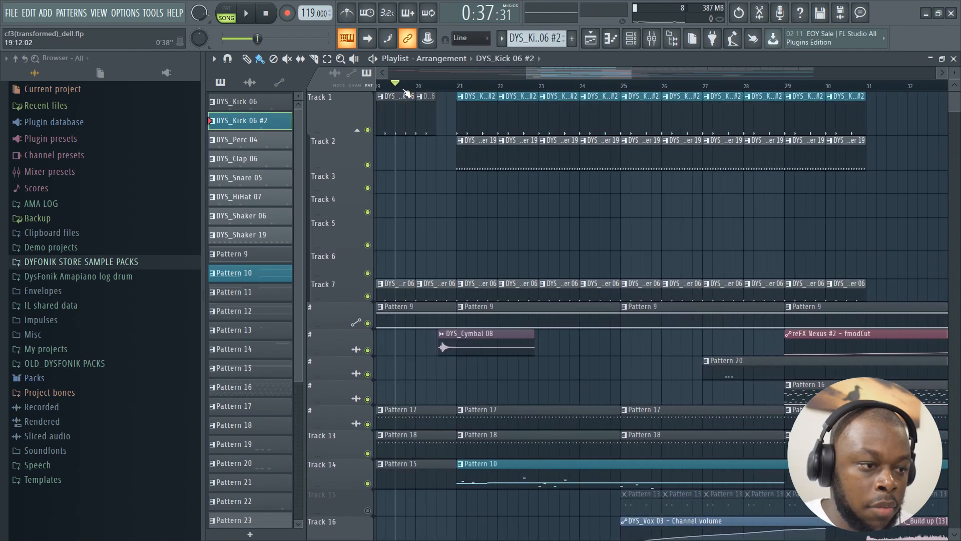
scroll(407, 92, up, 1)
drag(551, 68, 541, 93)
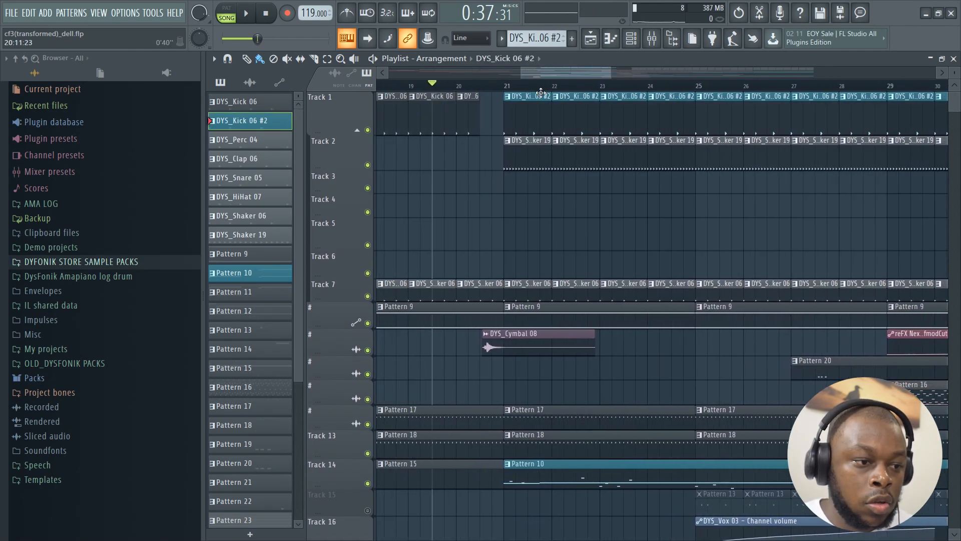
- Play the DYS_Kick 06 #2 pattern alone in Pattern mode with its steps displayed, stop it and return to the Playlist
click(632, 38)
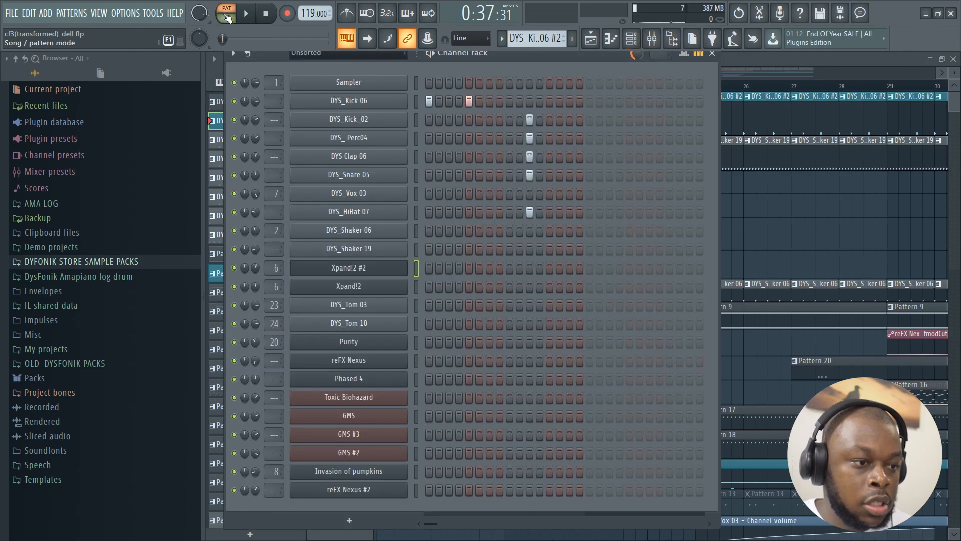
key(space)
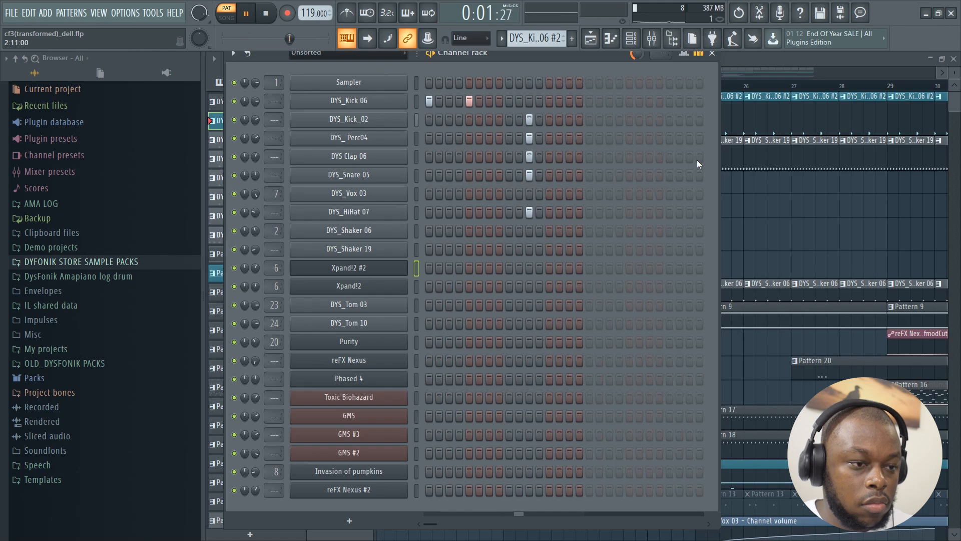
key(space)
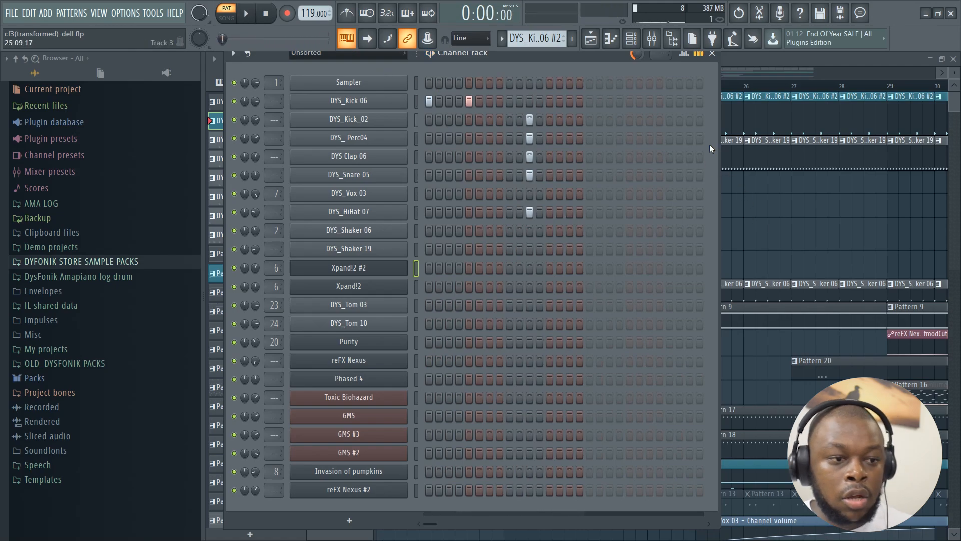
key(F6)
- Examine the riser, splash and drum roll clips leading into bar 21, with the playhead in Song mode just before bar 20
ctrl+scroll(677, 95, down, 3)
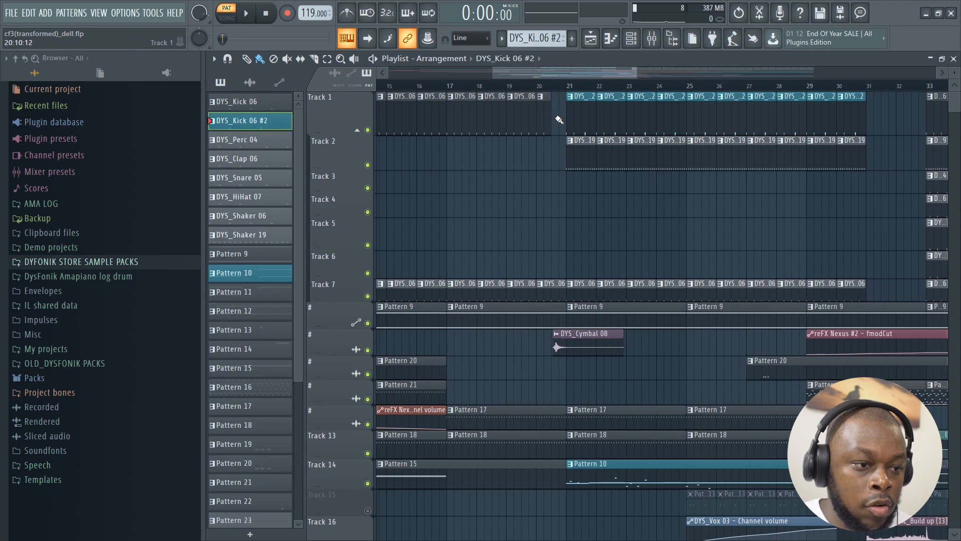
scroll(584, 167, down, 5)
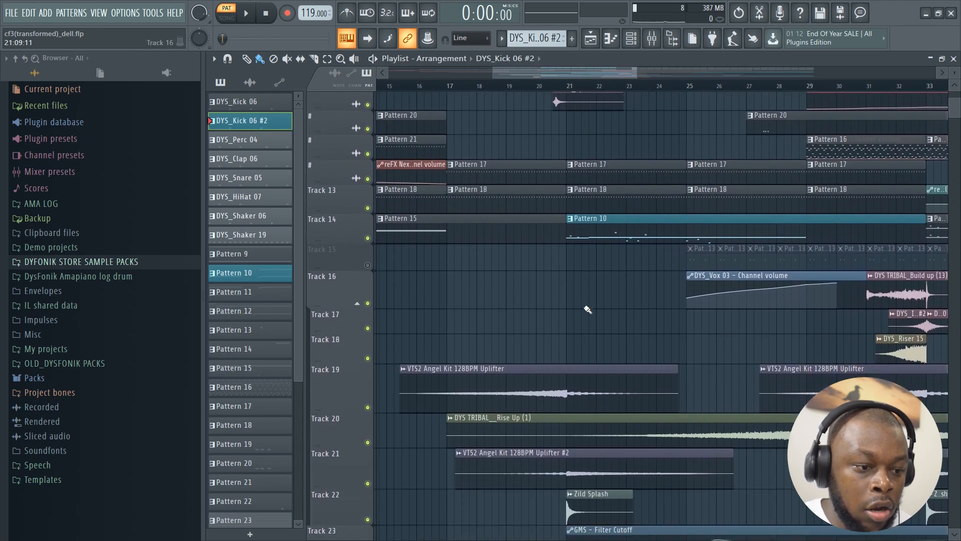
scroll(588, 309, down, 3)
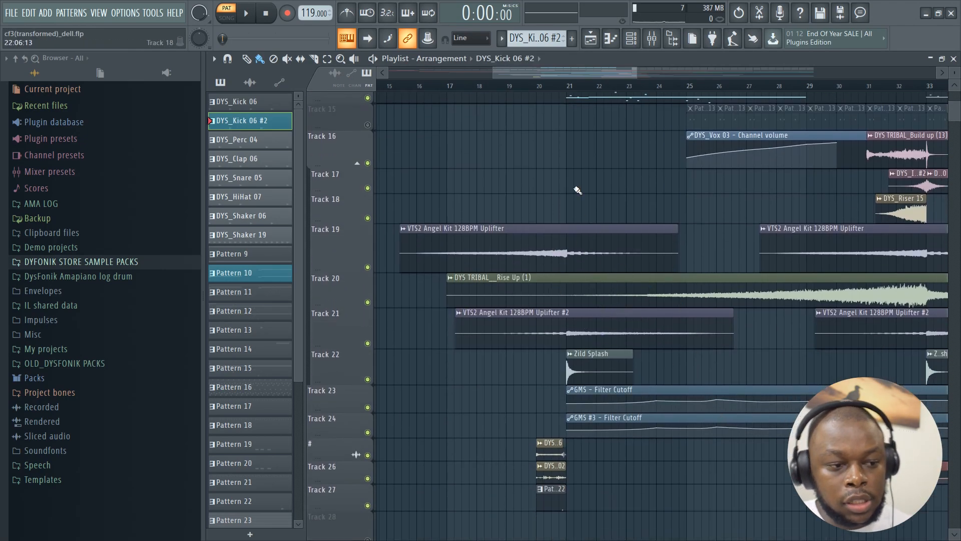
scroll(545, 150, down, 2)
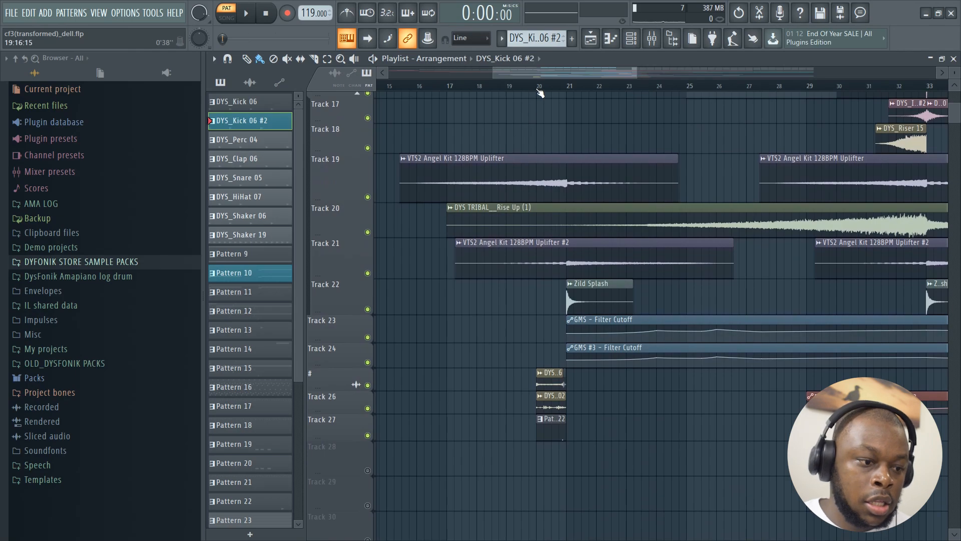
scroll(540, 90, up, 3)
click(526, 89)
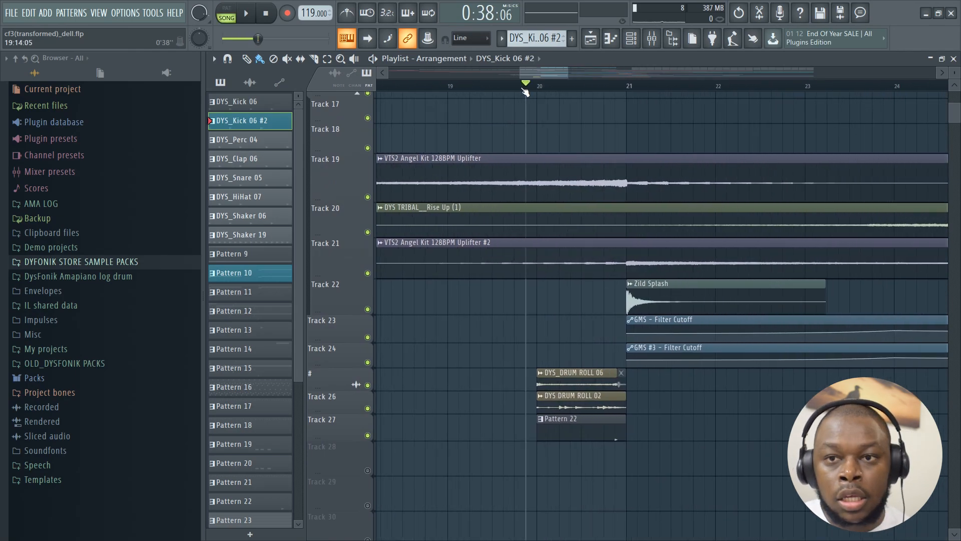
- Play the arrangement from midway through bar 18 into the section starting at bar 21
scroll(595, 88, down, 3)
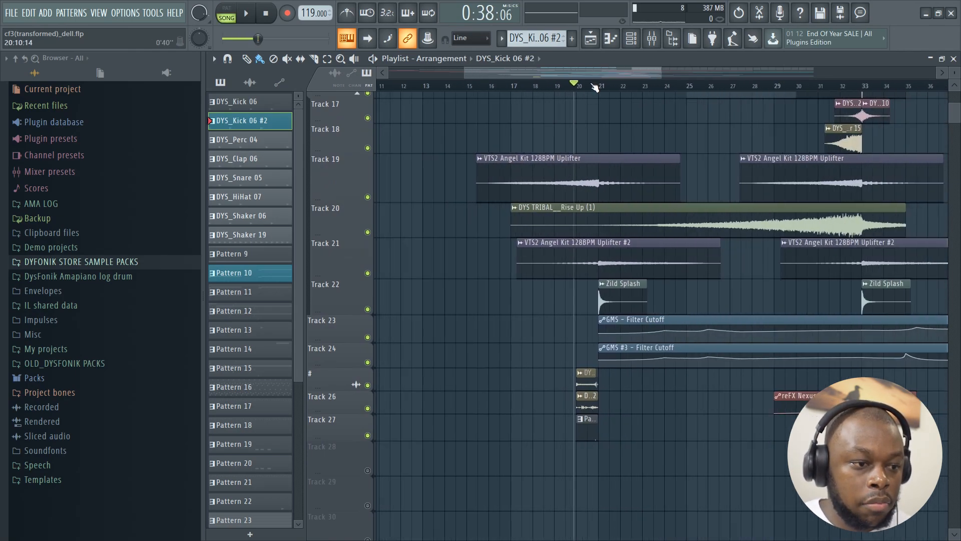
click(545, 90)
key(space)
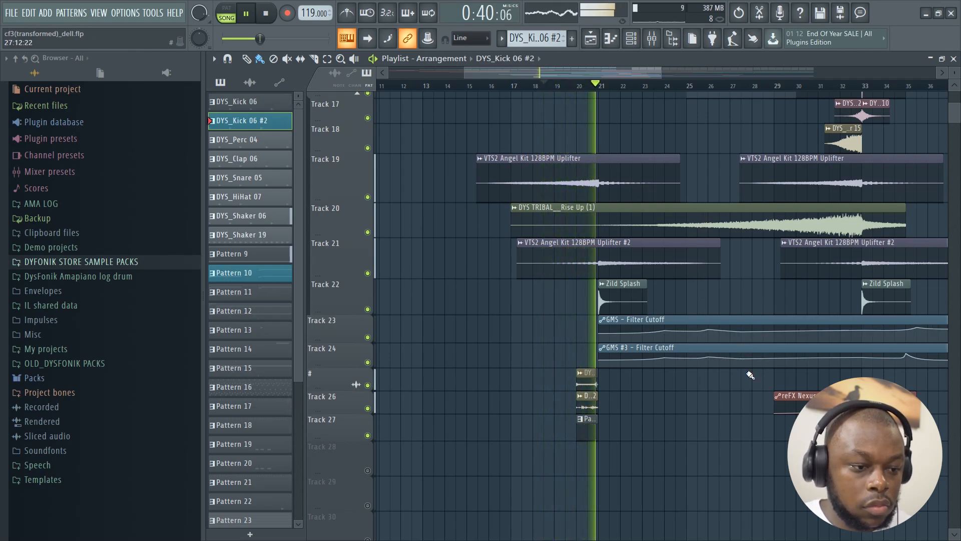
scroll(748, 371, up, 5)
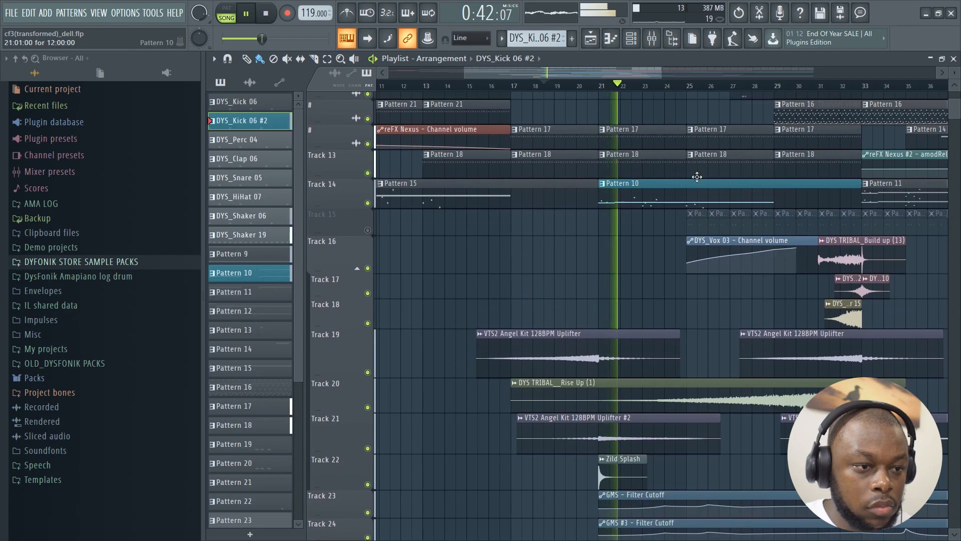
scroll(688, 93, down, 3)
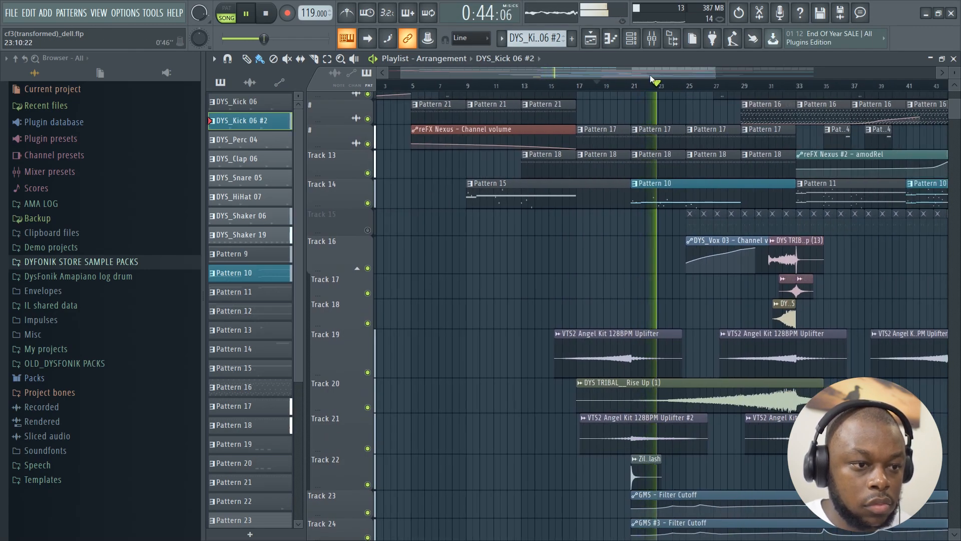
- Stop the playback and set the playhead at the start of bar 21
drag(652, 74, 711, 73)
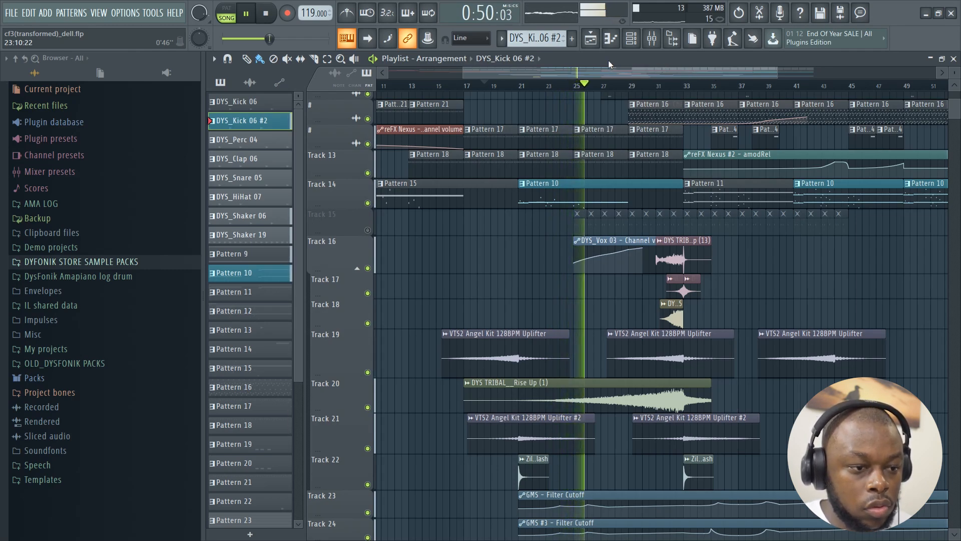
key(space)
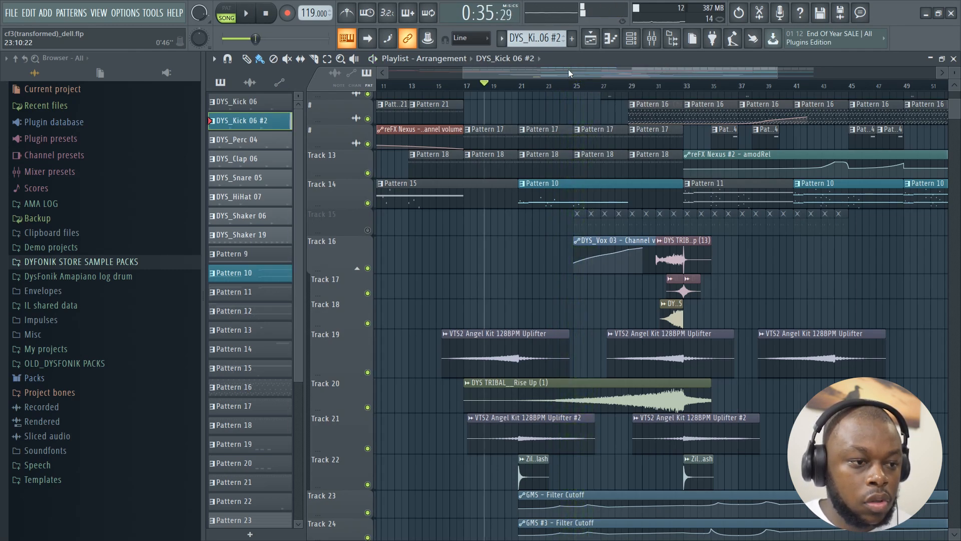
click(521, 87)
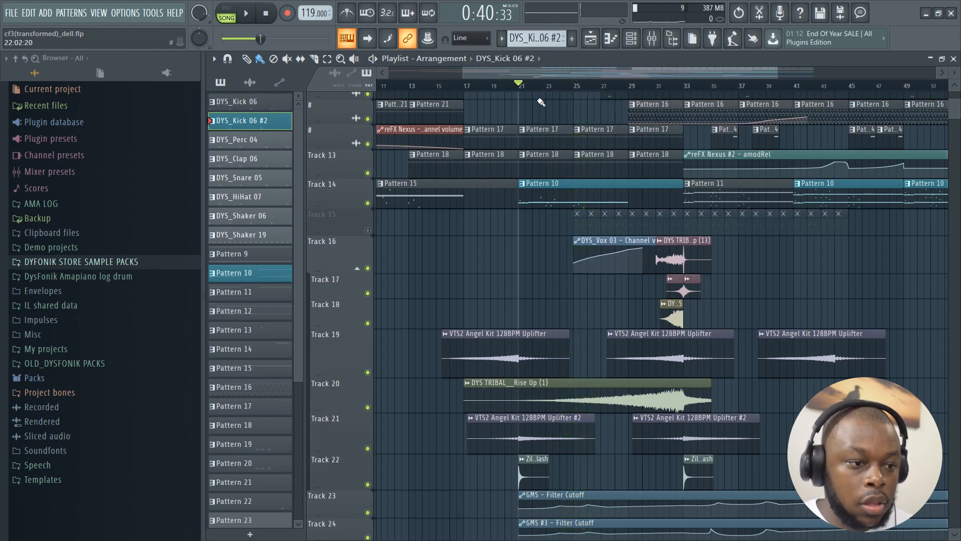
- Select Pattern 10 and examine its GMS and GMS #3 presets along with their Filter Cutoff automation clips starting at bar 21
click(567, 201)
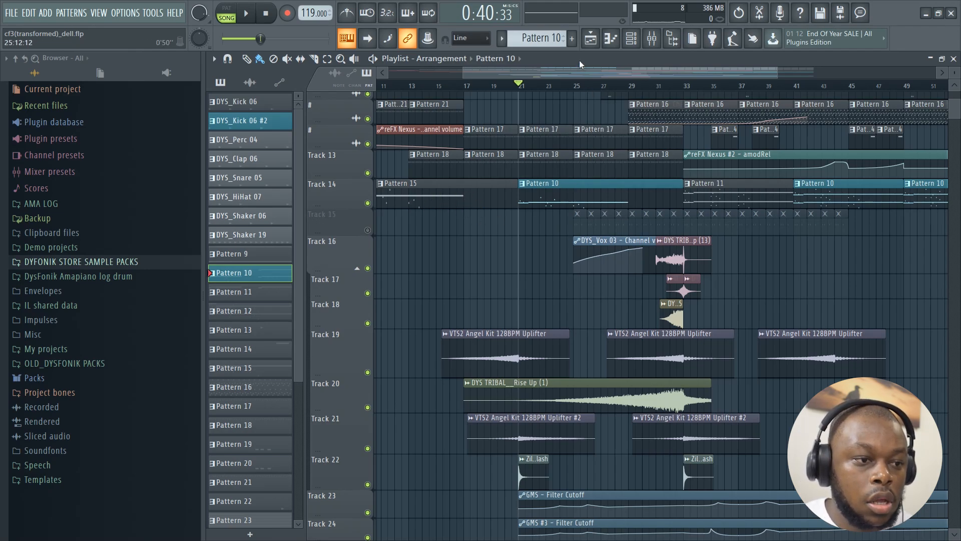
click(639, 41)
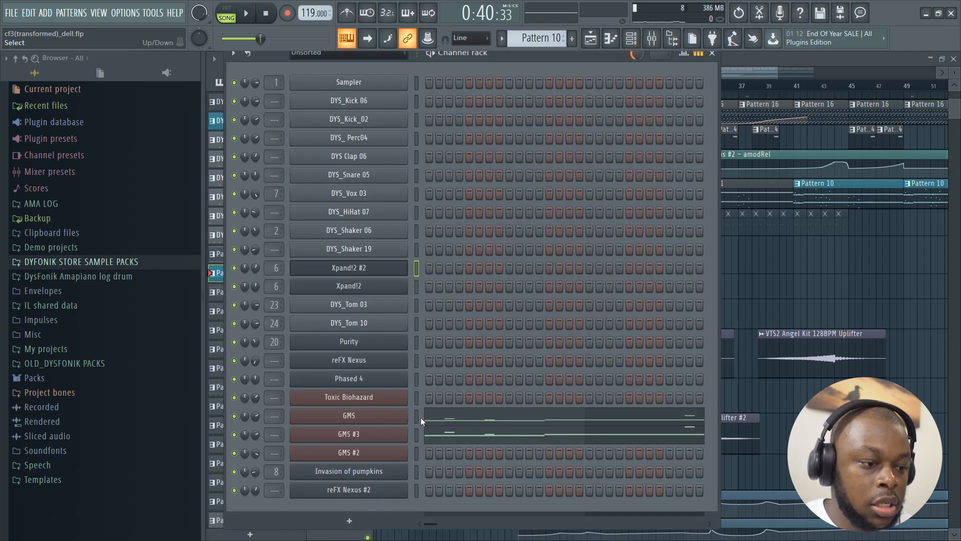
click(400, 420)
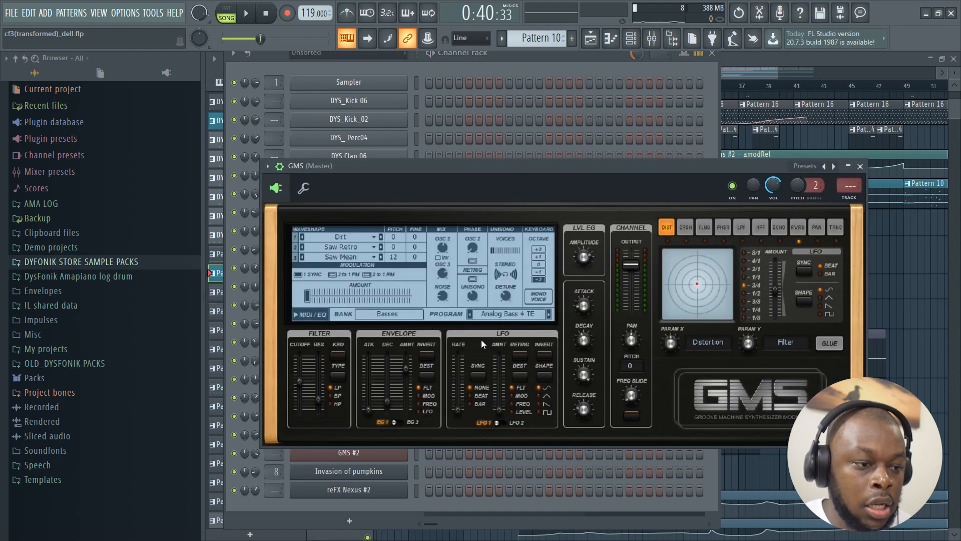
click(529, 135)
click(399, 438)
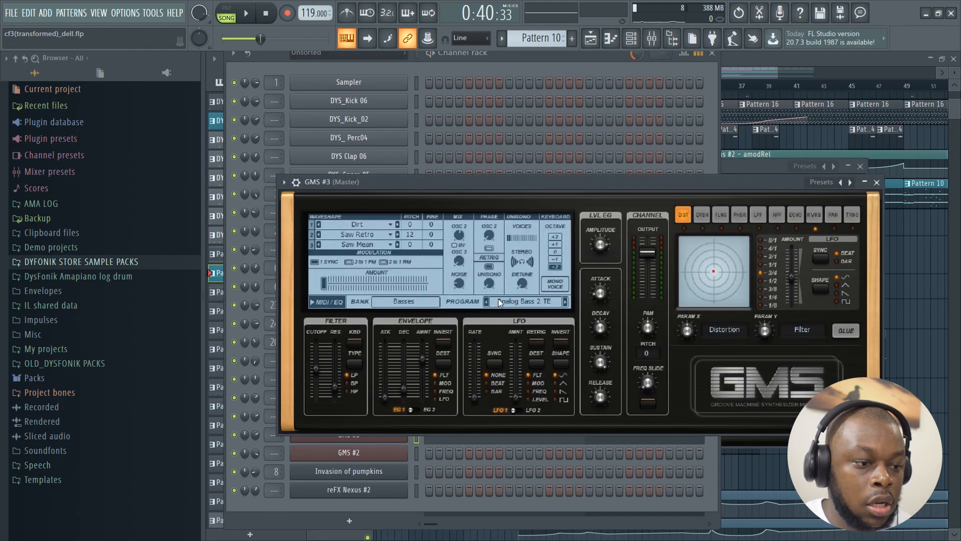
click(908, 334)
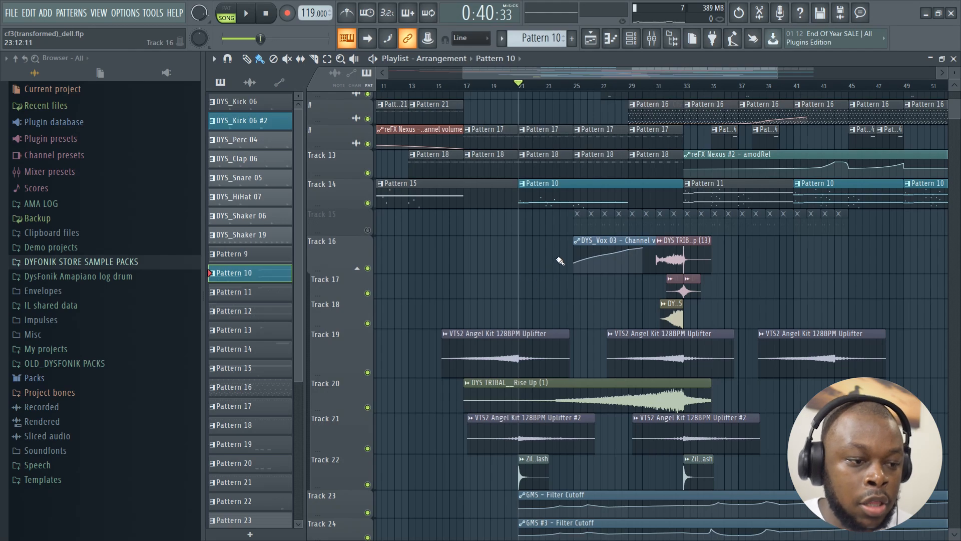
scroll(597, 285, down, 5)
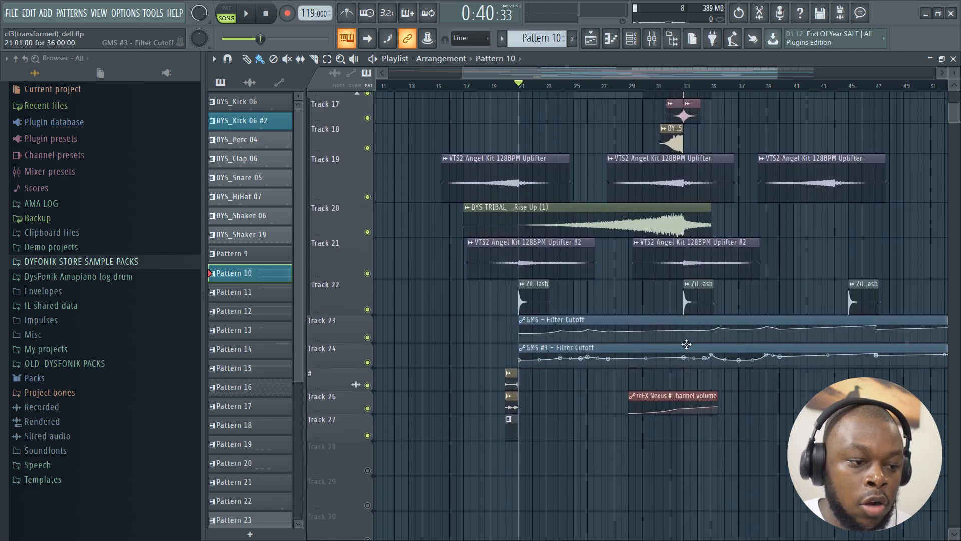
scroll(679, 313, up, 5)
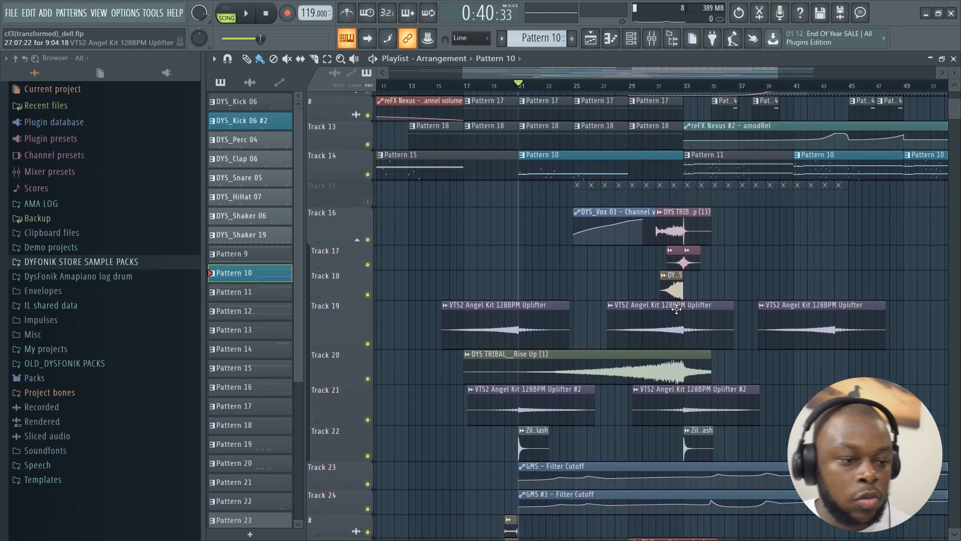
scroll(655, 312, up, 2)
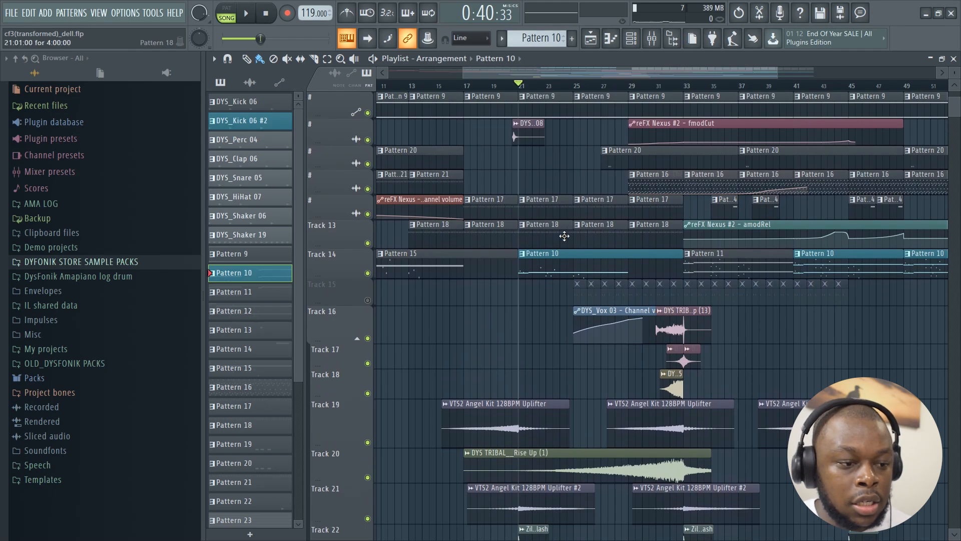
- Play the arrangement from bar 21 and unmute Track 15 with the Pattern 13 clips
key(space)
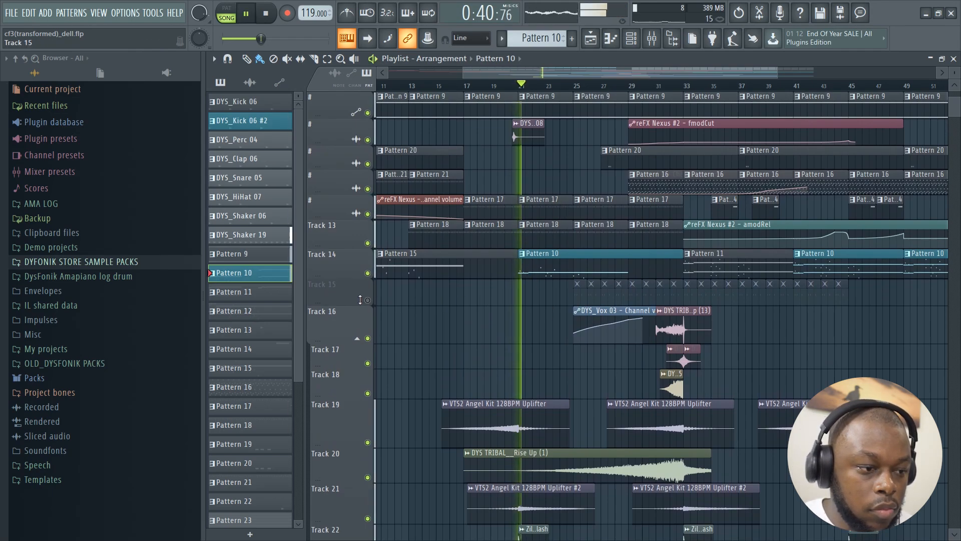
click(367, 300)
ctrl+scroll(594, 96, up, 5)
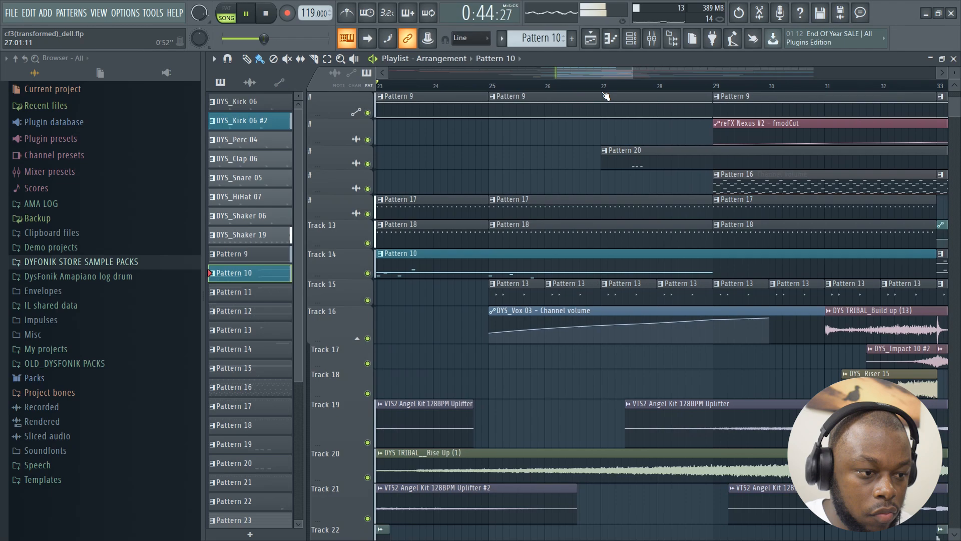
- Select Pattern 13 and view its DYS_Vox 03 steps in the Channel rack during playback, then return to the Playlist
click(523, 294)
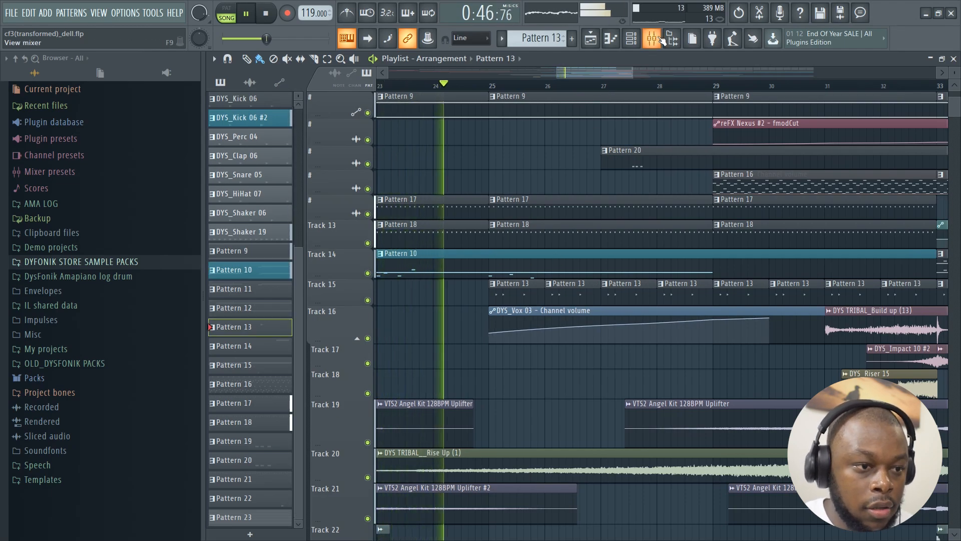
key(F6)
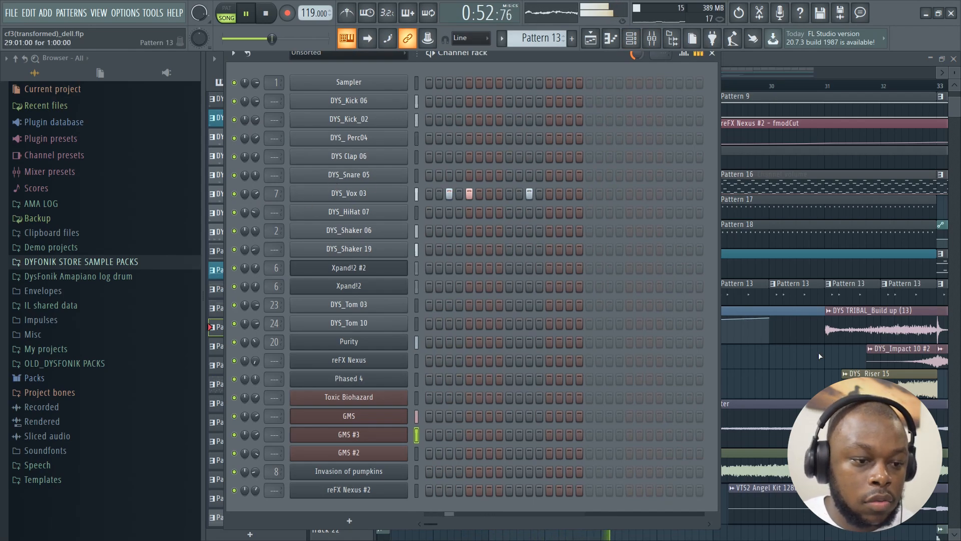
key(F6)
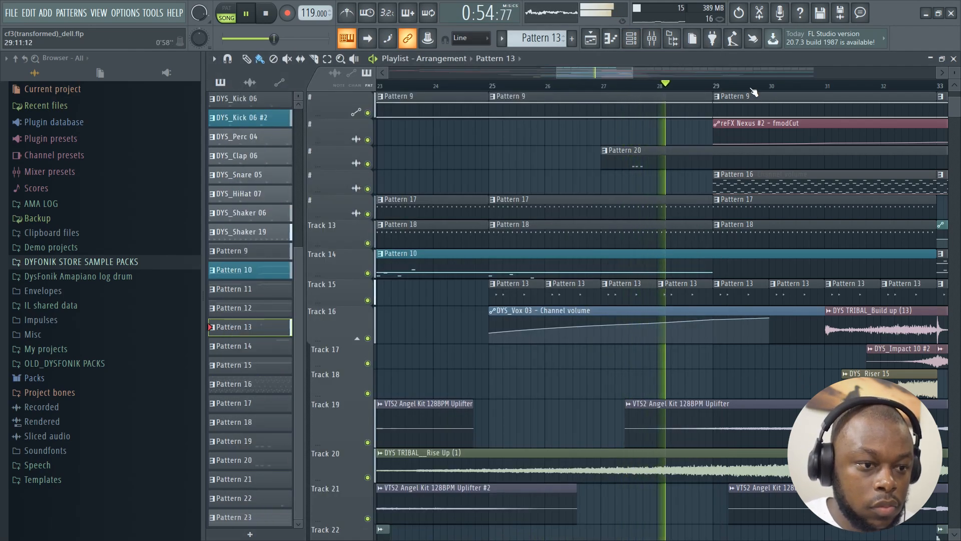
- Follow the playback through the build-up, riser and impact clips leading into bar 33, and place the stopped playhead at bar 33
scroll(752, 97, down, 4)
drag(639, 75, 704, 75)
scroll(734, 272, down, 4)
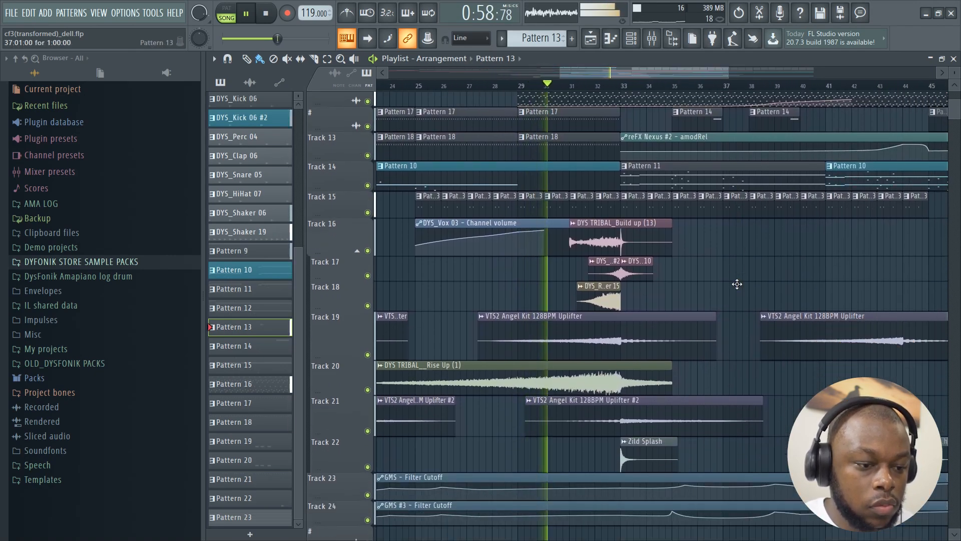
scroll(736, 282, up, 3)
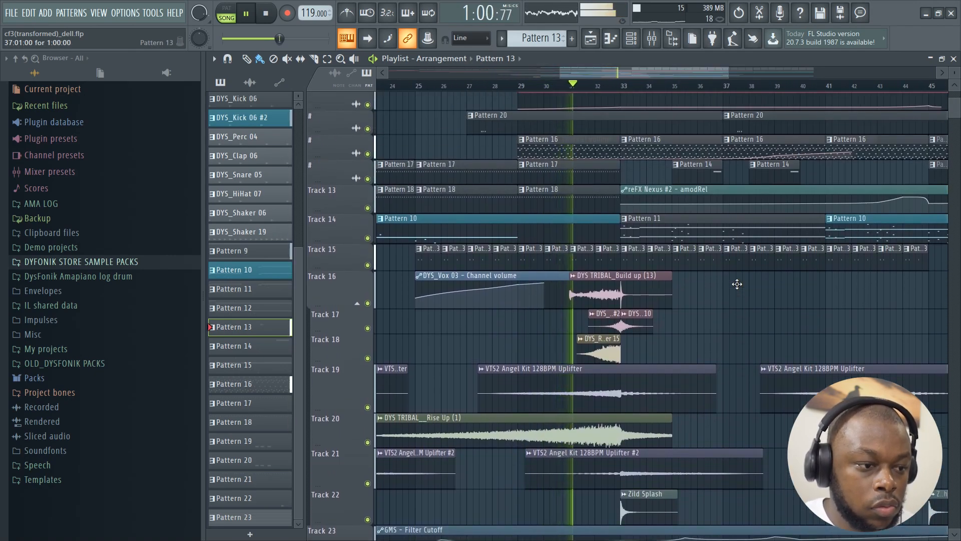
scroll(711, 276, up, 3)
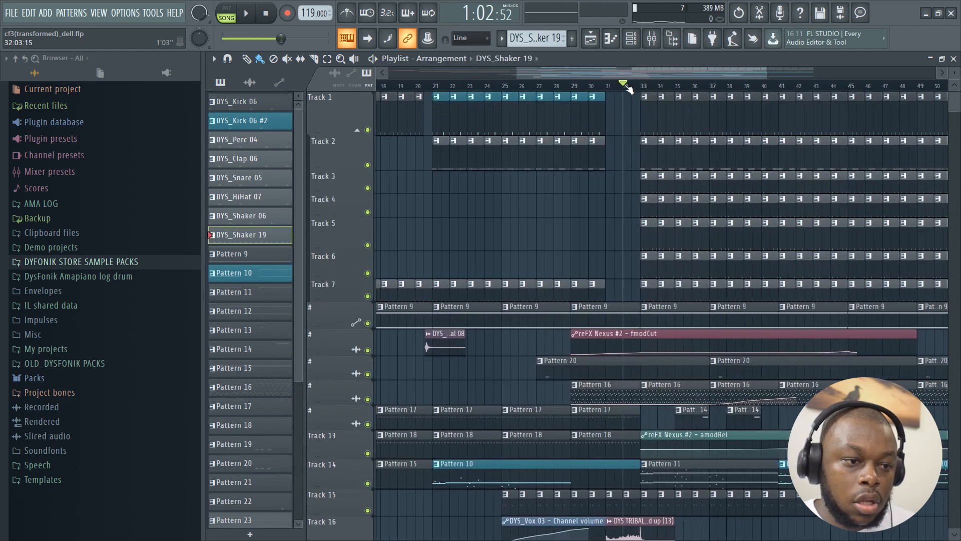
click(659, 90)
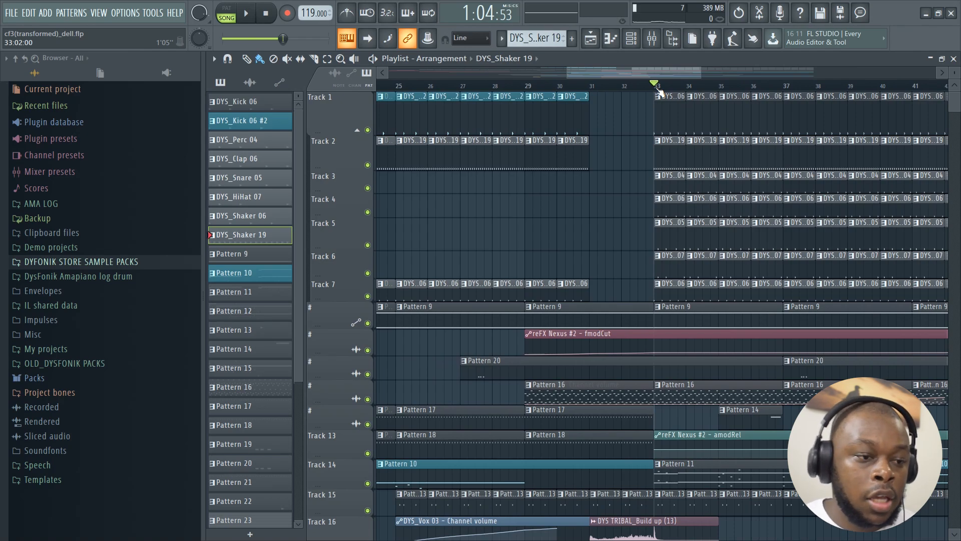
- Play the kick and shaker section briefly from midway through bar 23, then stop it
scroll(659, 92, down, 4)
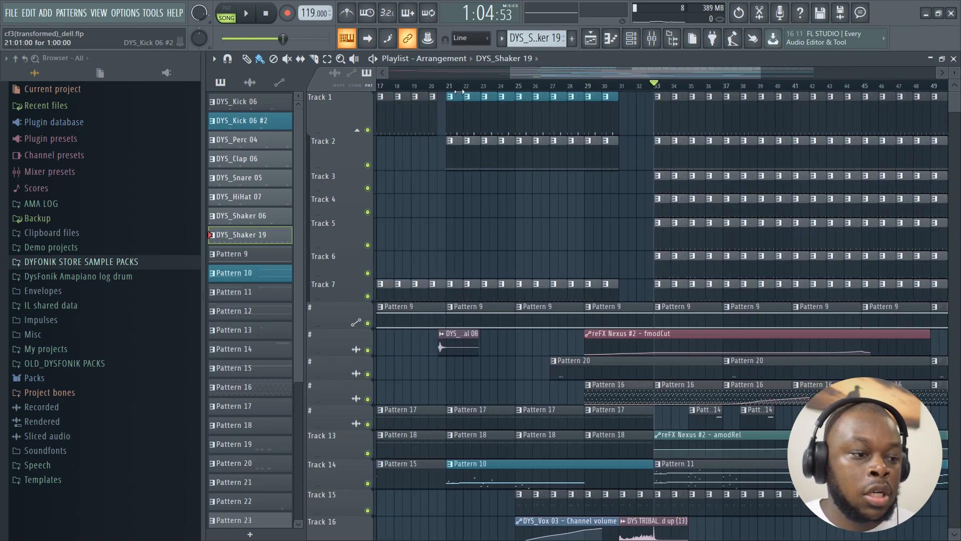
click(491, 85)
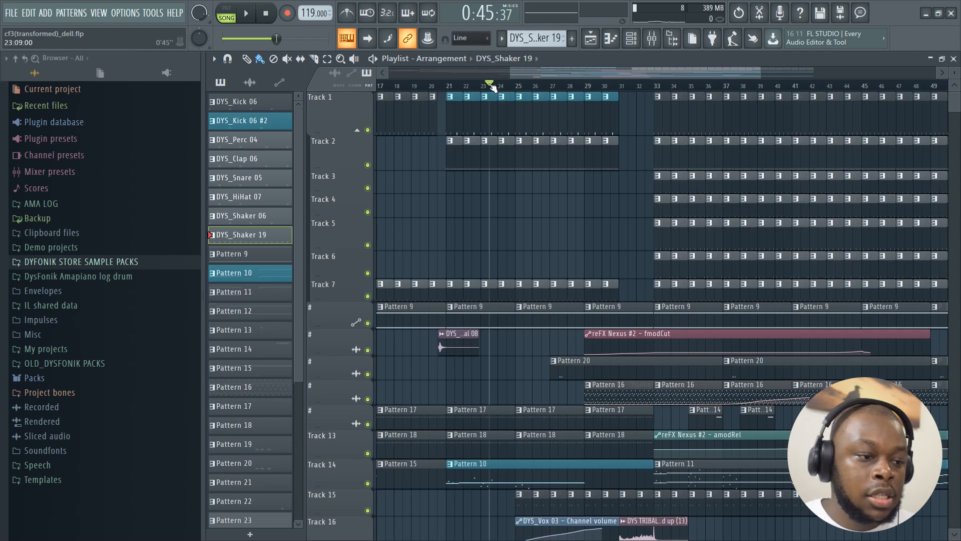
key(space)
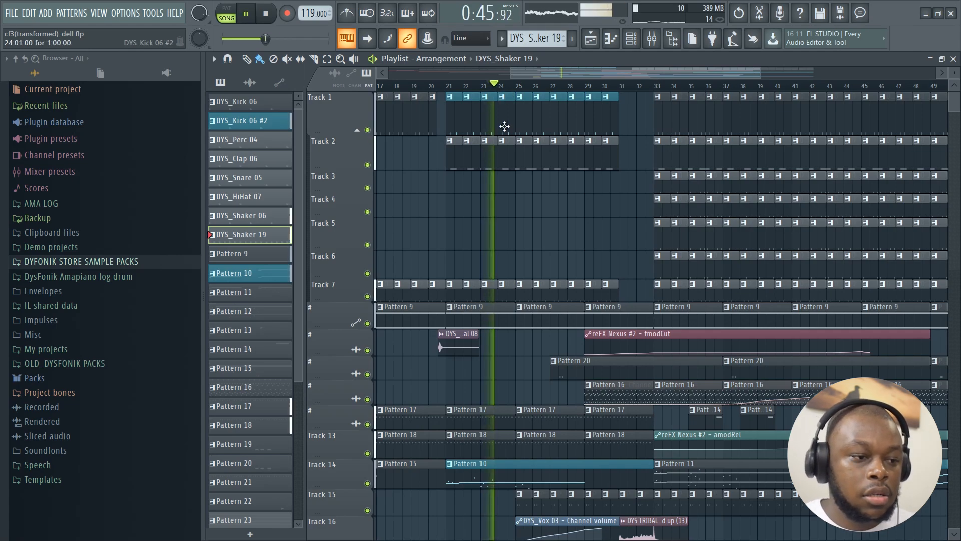
key(space)
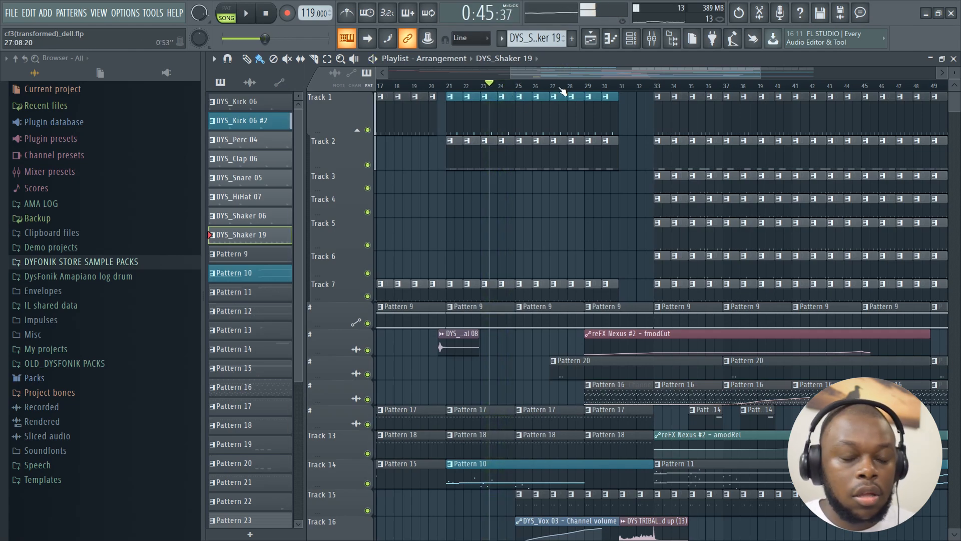
- Set the playhead at the start of bar 33 and examine the kick, shaker, percussion, clap, snare and hi-hat clips starting there
scroll(592, 90, down, 3)
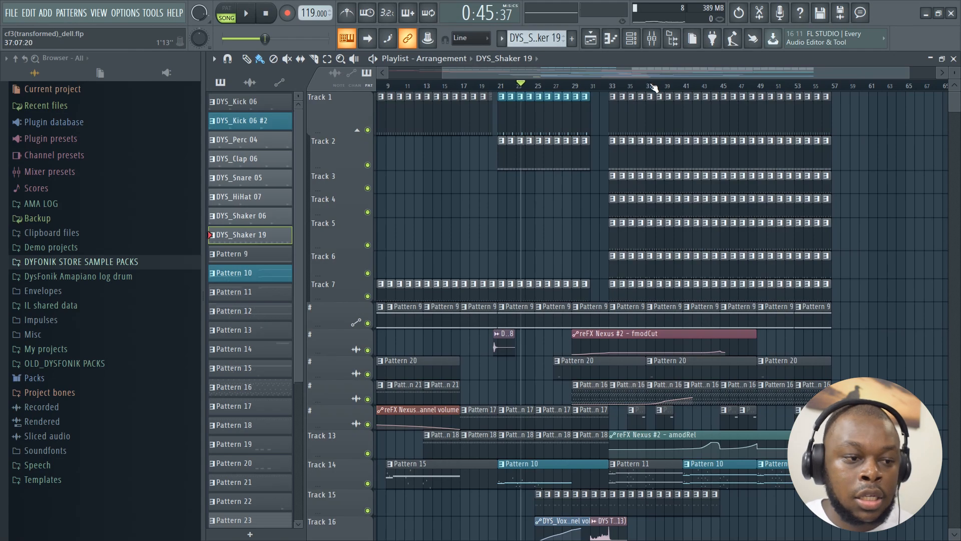
click(610, 85)
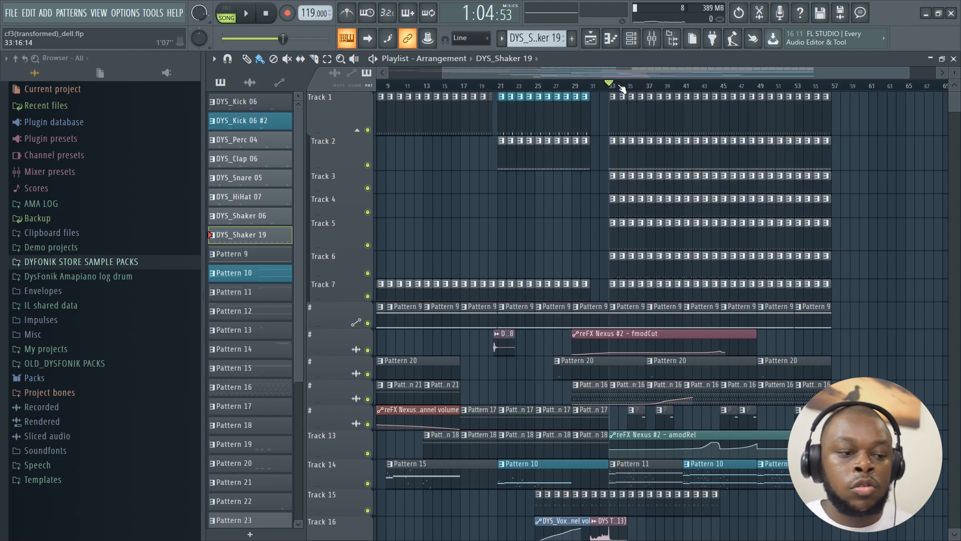
scroll(622, 88, up, 4)
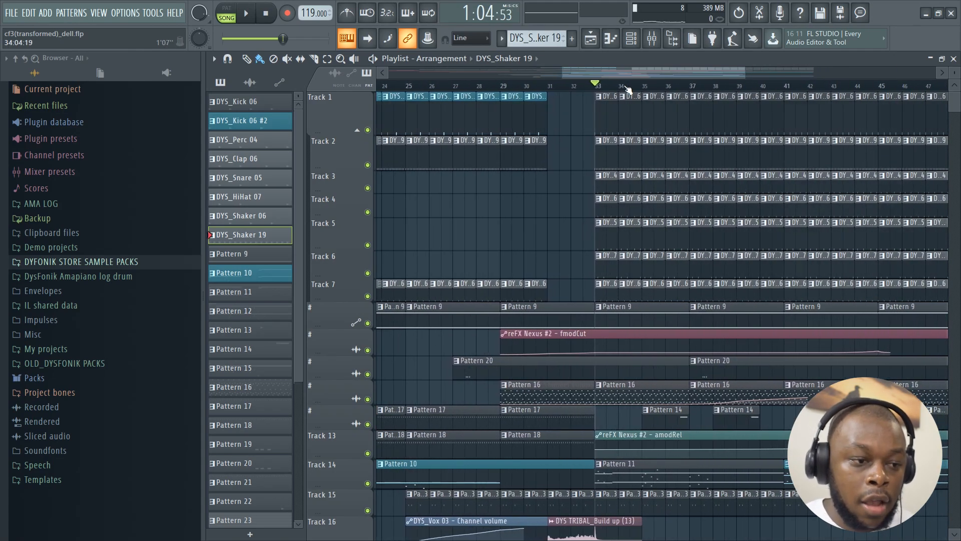
scroll(627, 89, up, 2)
scroll(627, 92, up, 2)
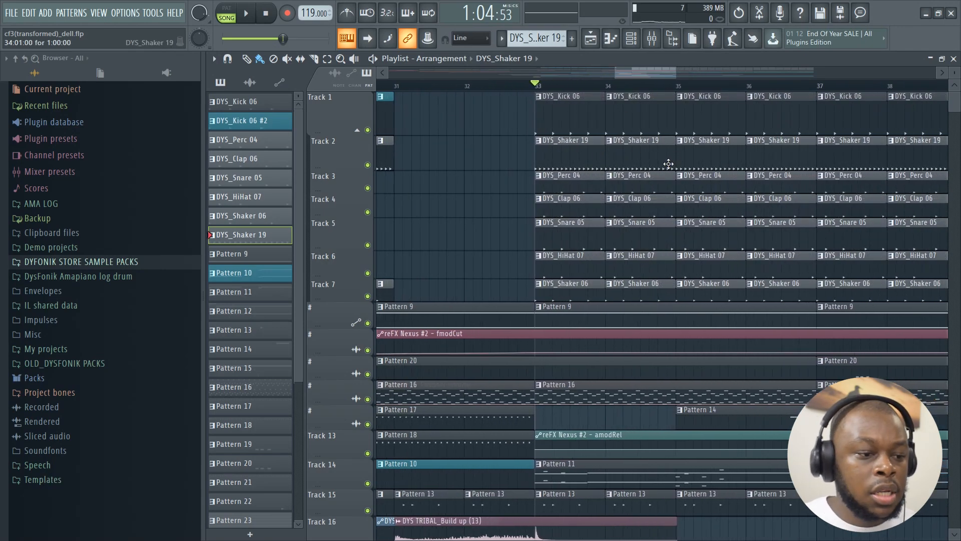
scroll(606, 243, down, 1)
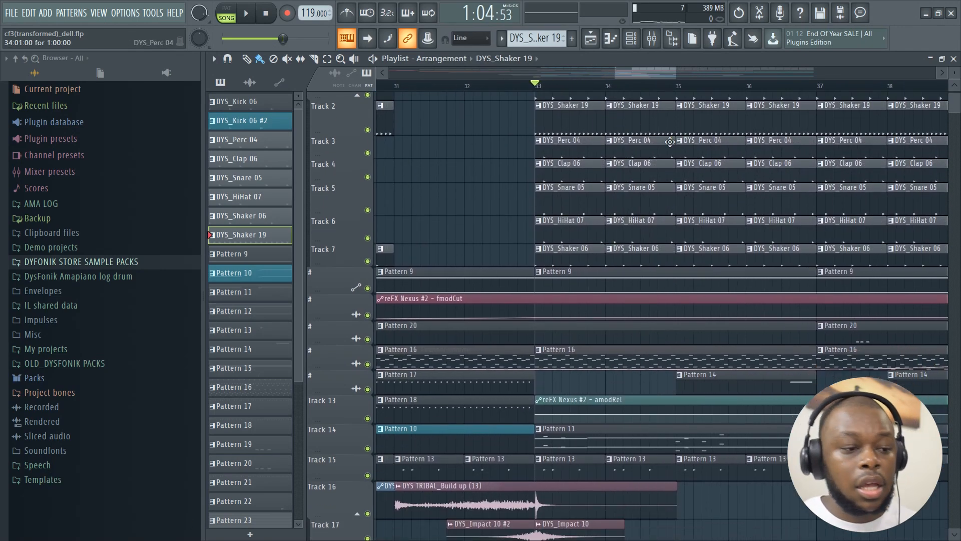
scroll(678, 92, down, 5)
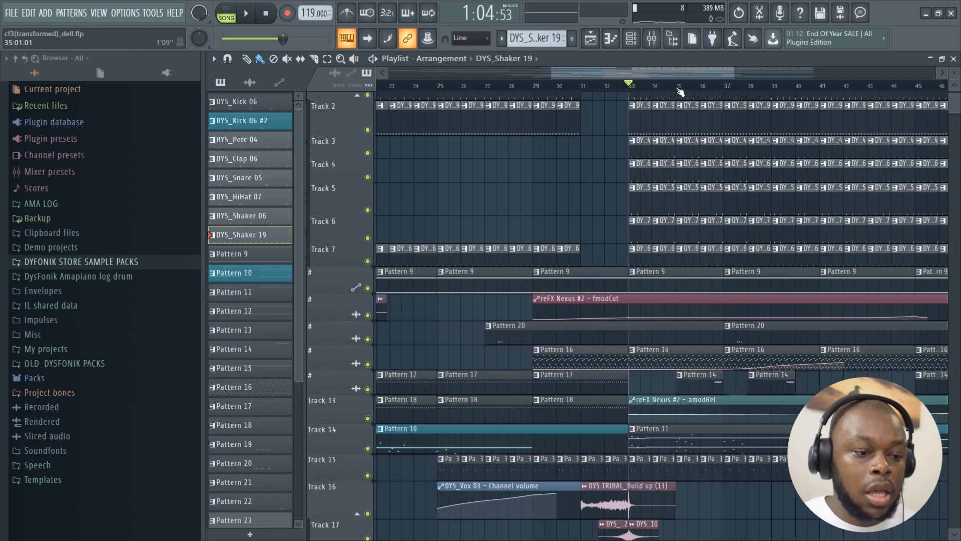
- Examine the melodic, automation and transition clips around bar 33 and select Pattern 11 on Track 14
scroll(675, 178, down, 4)
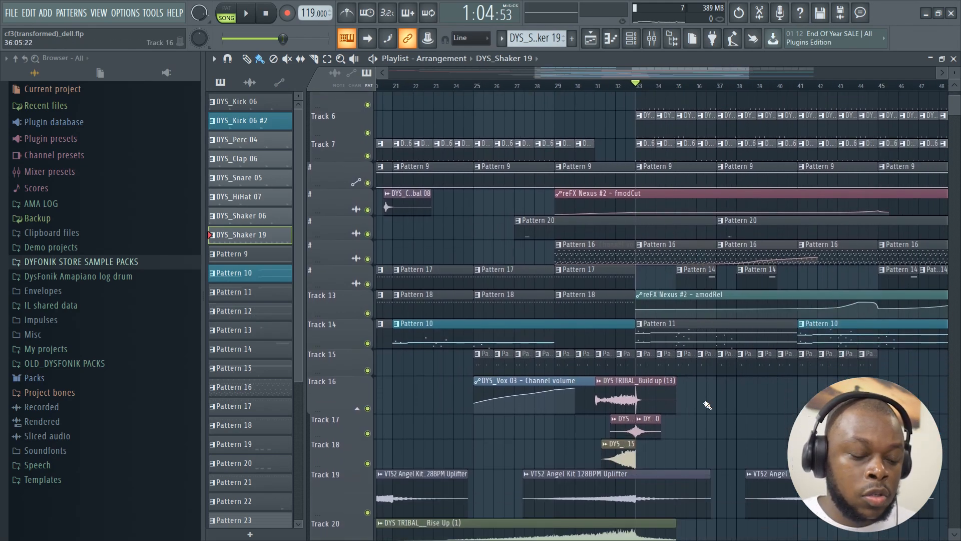
scroll(707, 404, down, 2)
scroll(705, 396, up, 5)
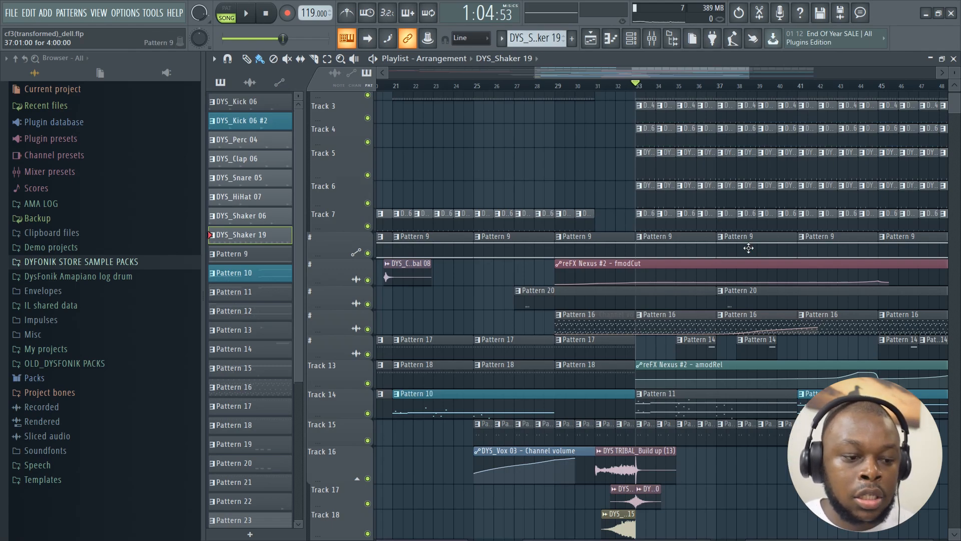
scroll(748, 247, down, 4)
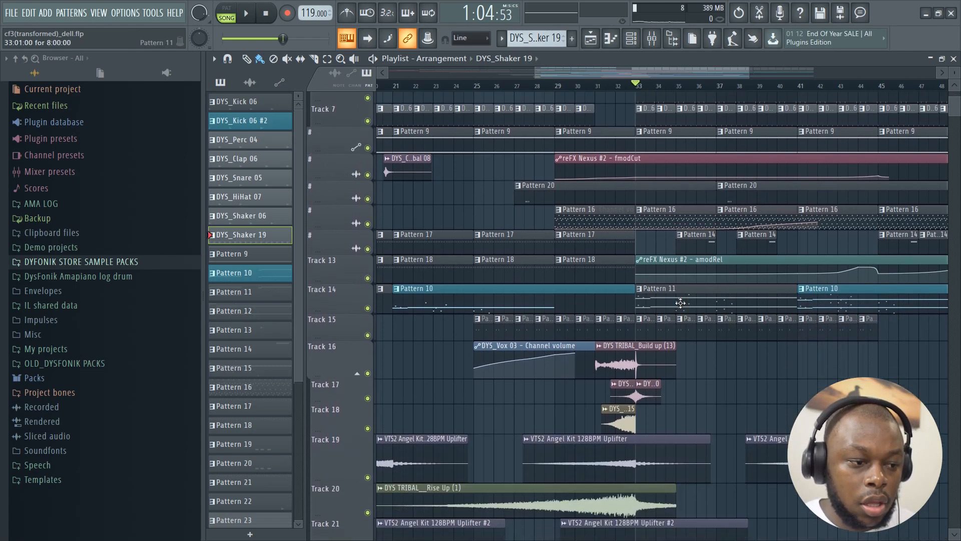
click(679, 302)
scroll(686, 320, down, 8)
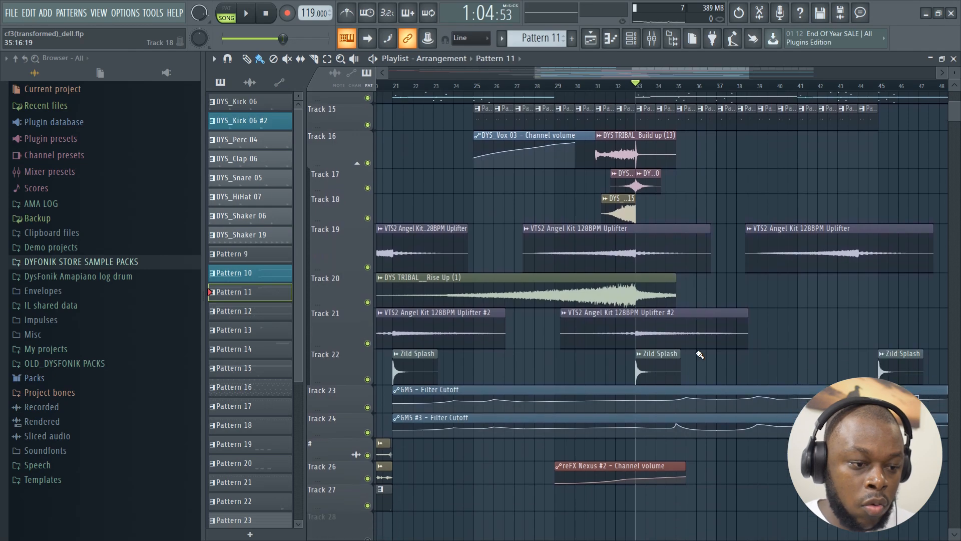
scroll(698, 350, up, 12)
scroll(698, 351, up, 3)
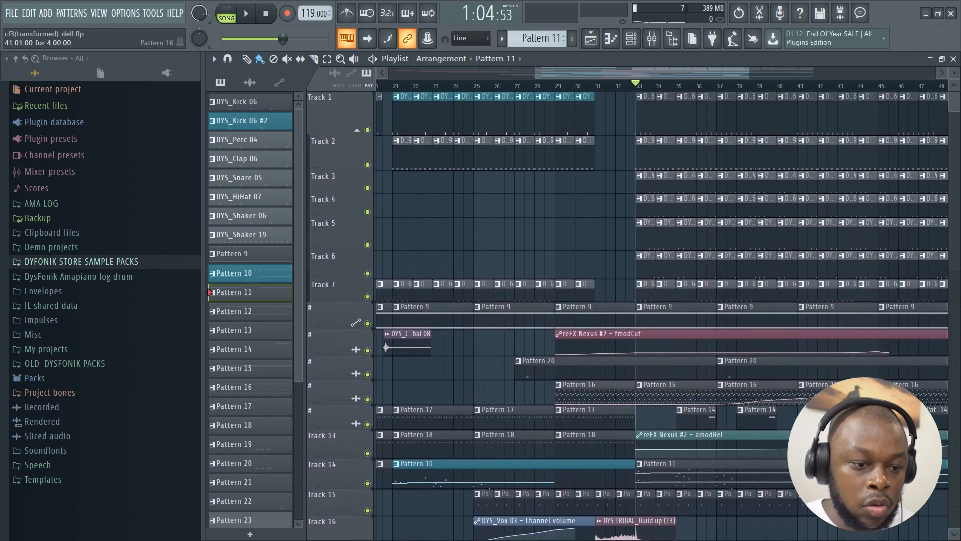
- Play Pattern 16 on its own from the Channel rack, listening to Phased 4 and reFX Nexus #2 separately by muting each in turn
click(845, 391)
click(631, 39)
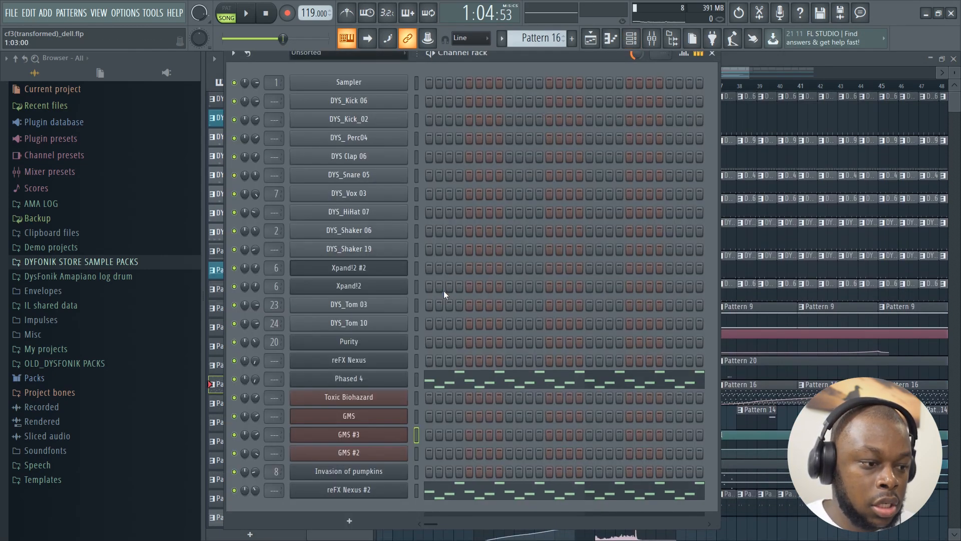
click(233, 16)
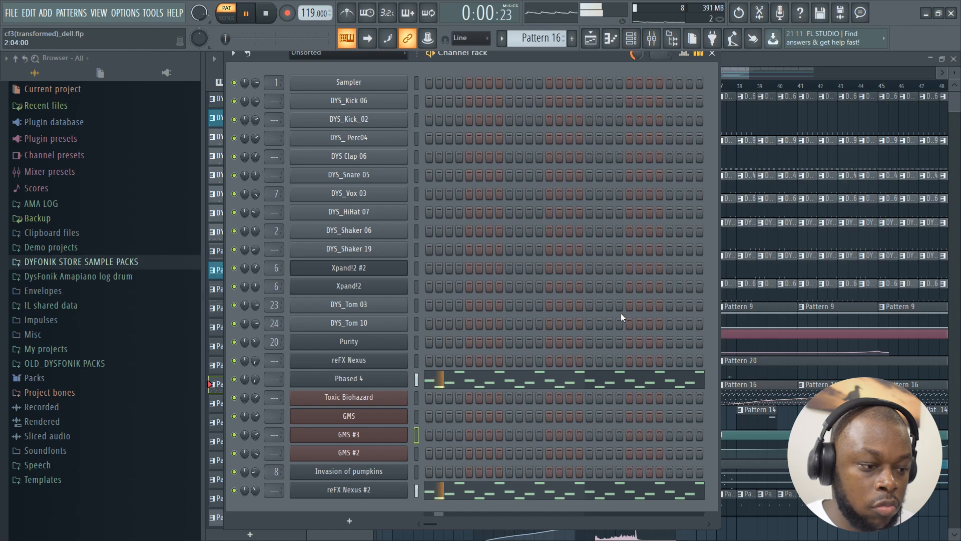
click(234, 489)
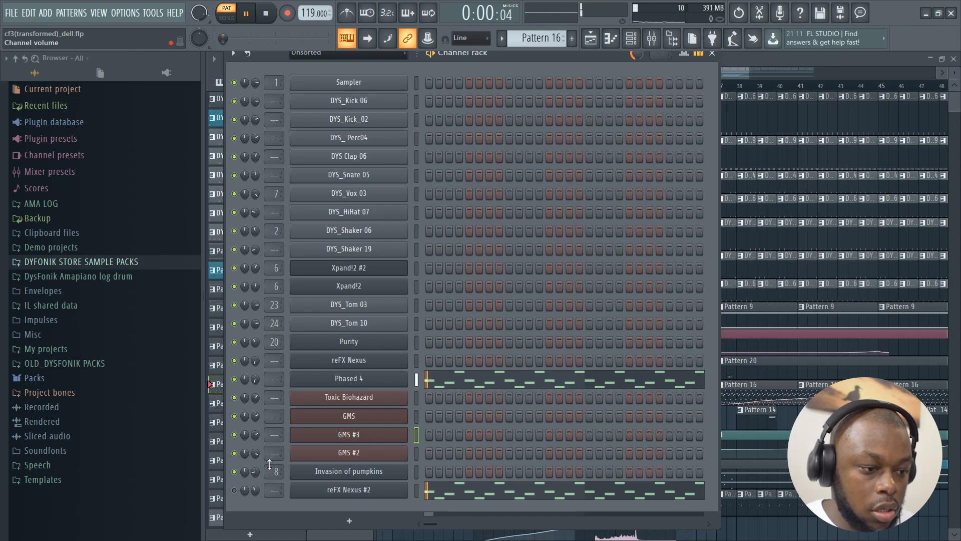
click(234, 379)
key(space)
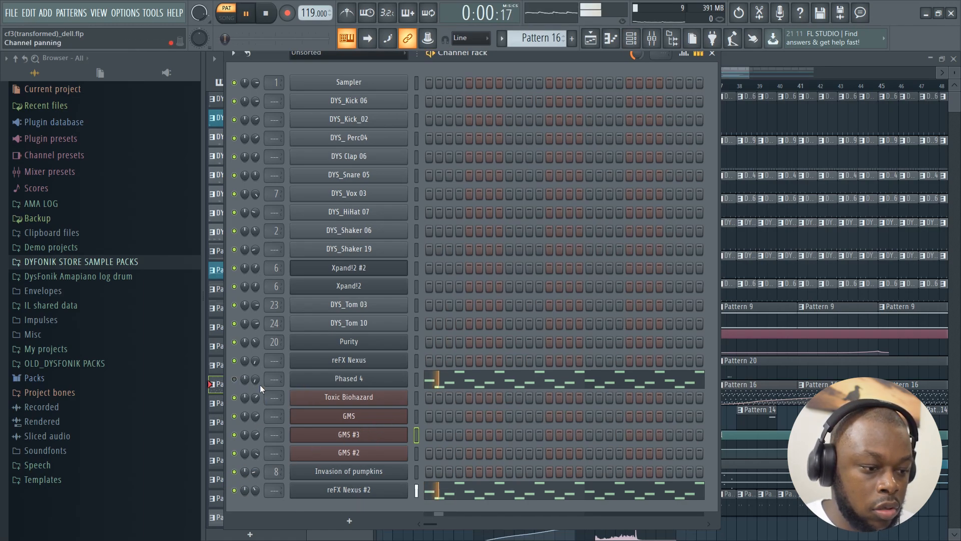
- Inspect the reFX Nexus #2 instrument and its Pattern 16 notes in the Piano roll, return to the Playlist and stop playback
click(395, 493)
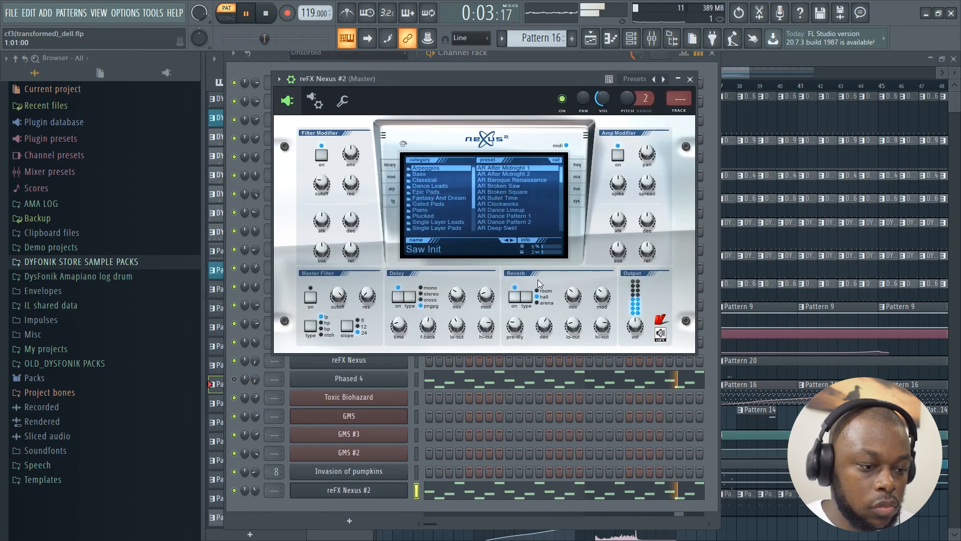
click(527, 482)
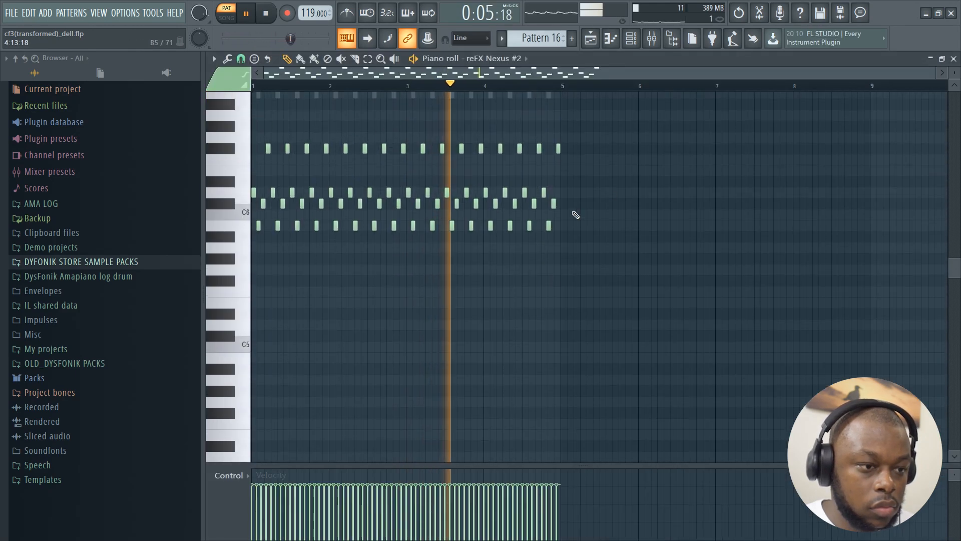
drag(911, 72, 729, 83)
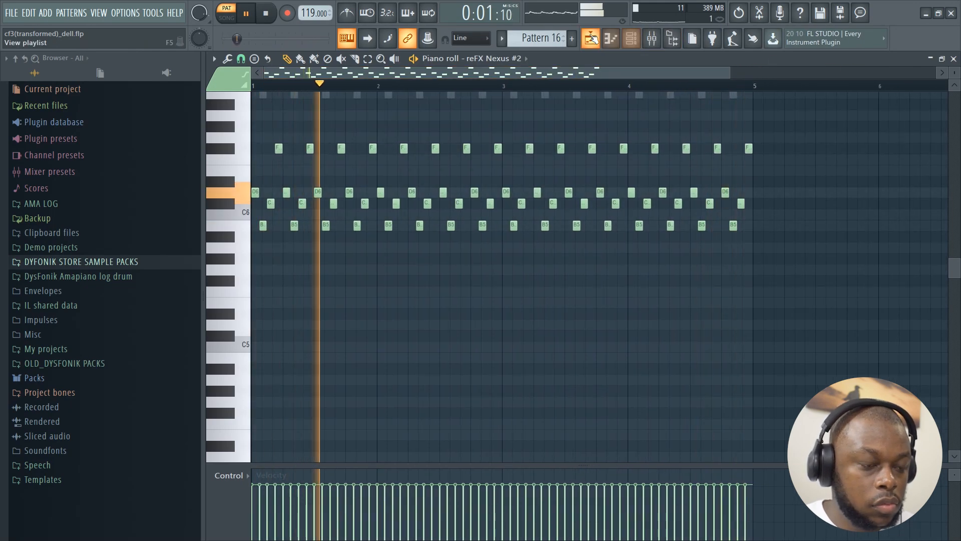
click(610, 39)
key(space)
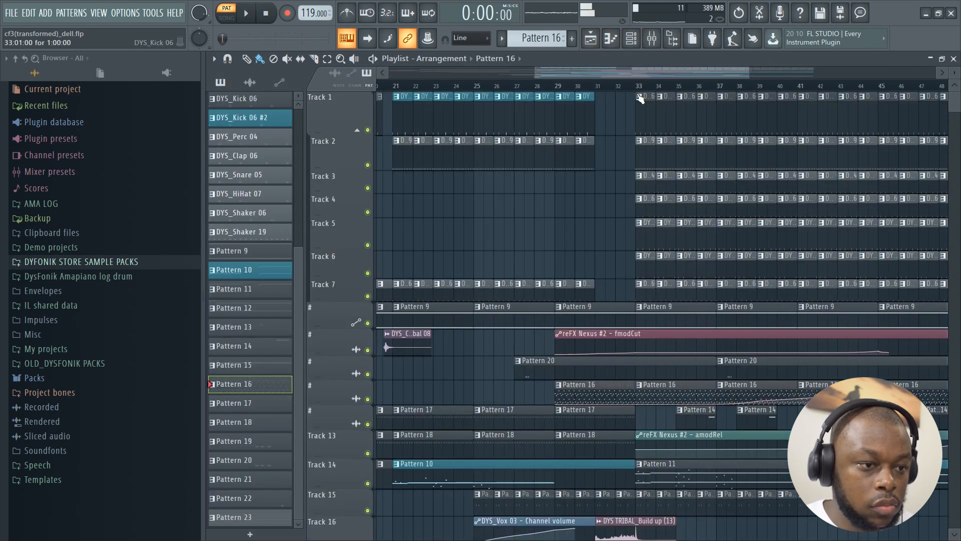
- Unmute Phased 4, play both layers of Pattern 16 together briefly, and close the Channel rack
click(631, 39)
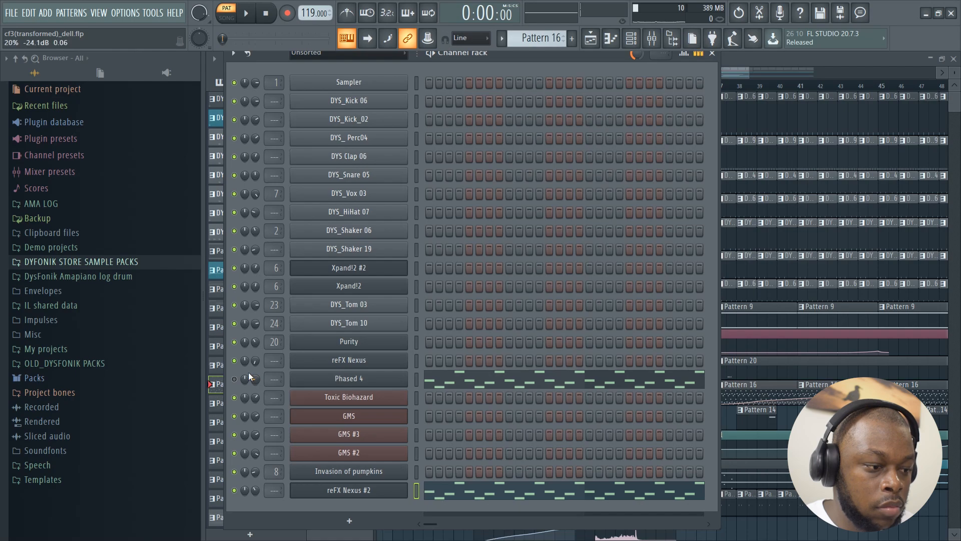
key(space)
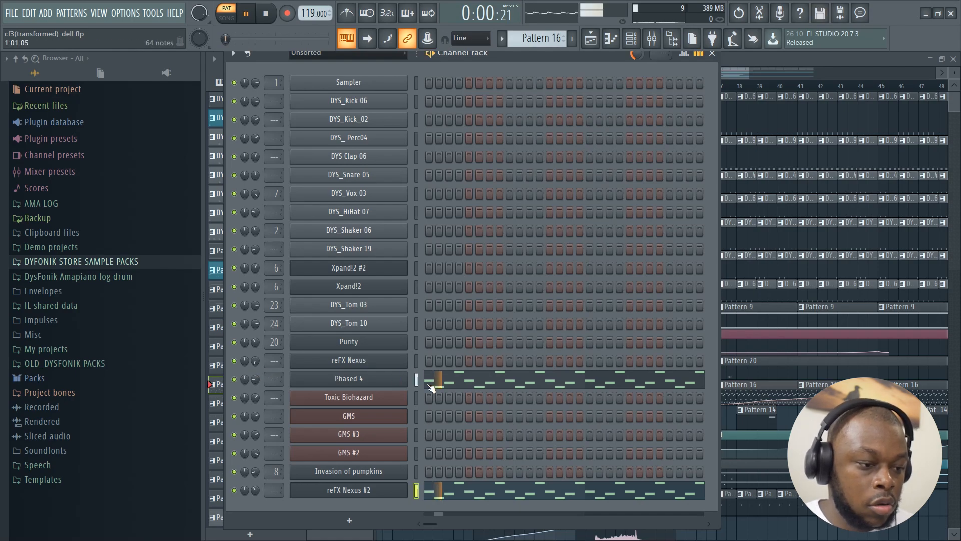
key(space)
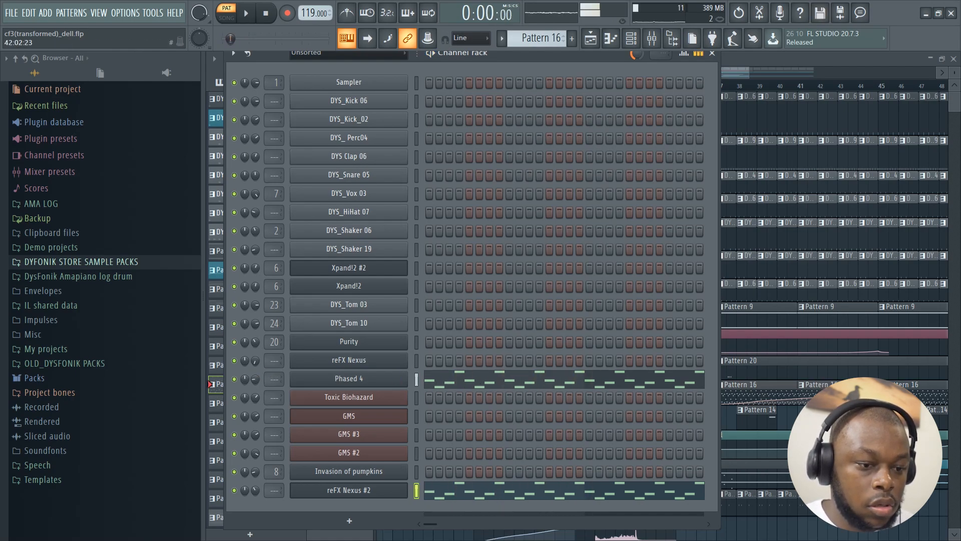
key(F6)
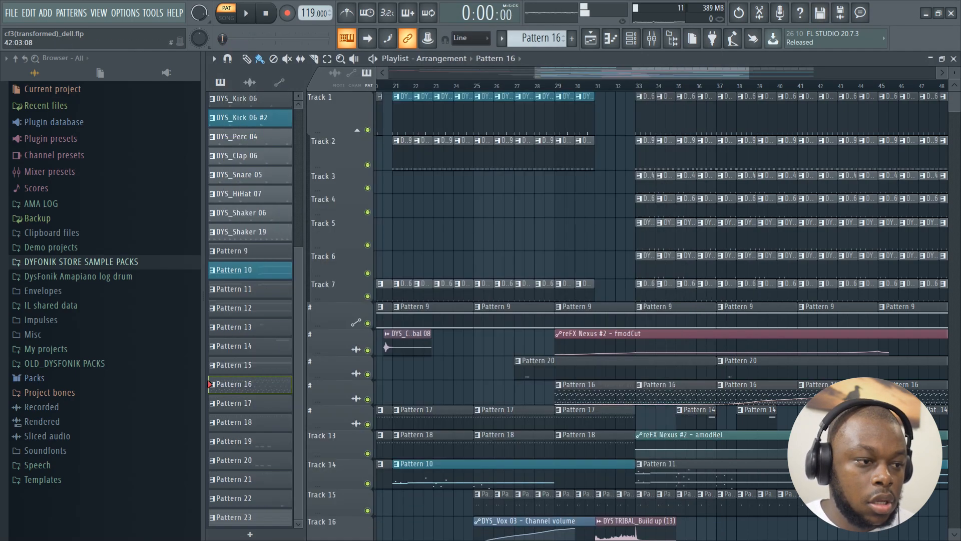
- Switch to song playback and play the arrangement from the start of bar 31, just before the drop
click(635, 87)
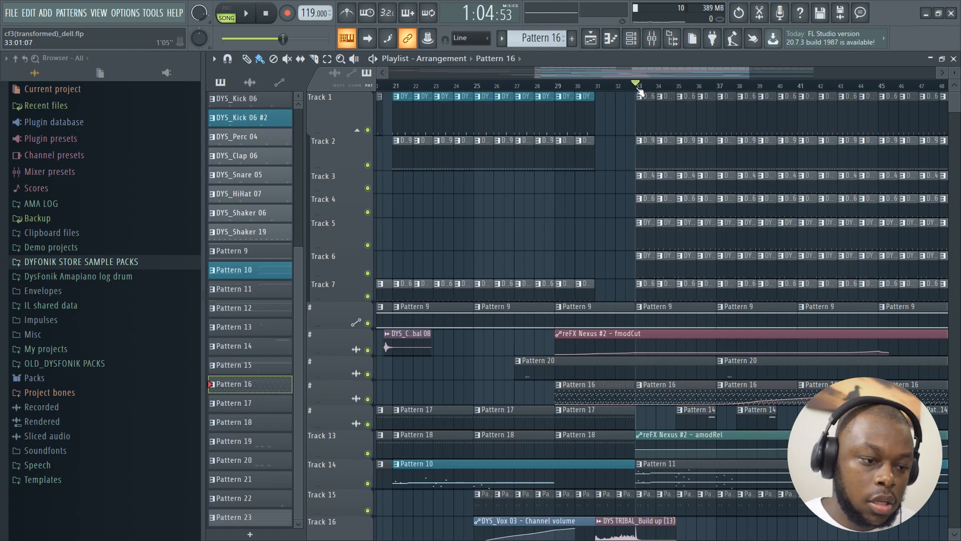
scroll(639, 90, down, 3)
scroll(637, 95, down, 3)
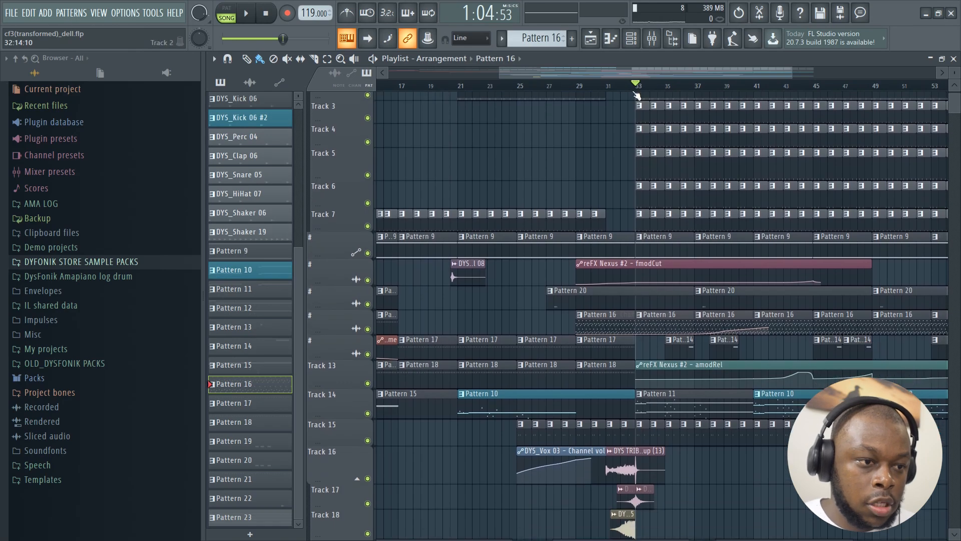
click(623, 87)
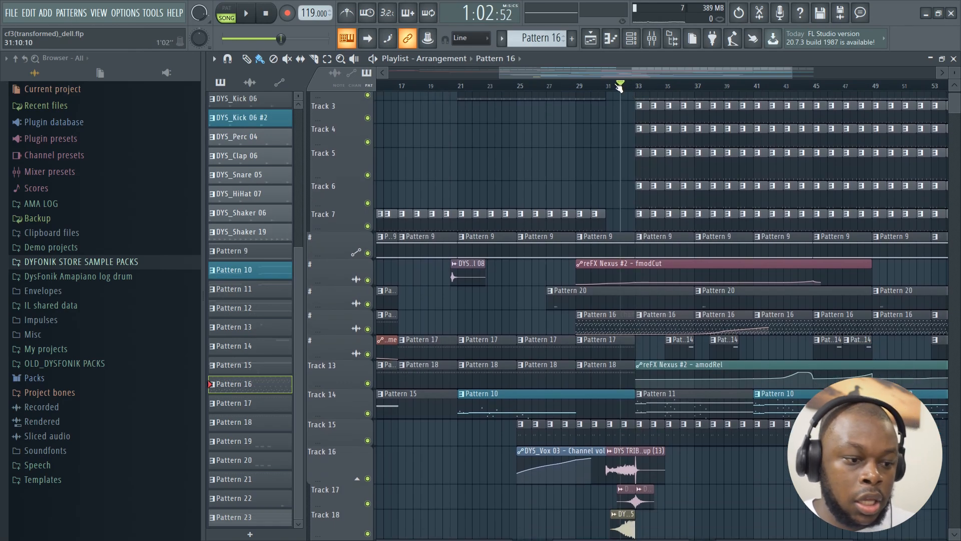
click(616, 86)
scroll(755, 197, up, 3)
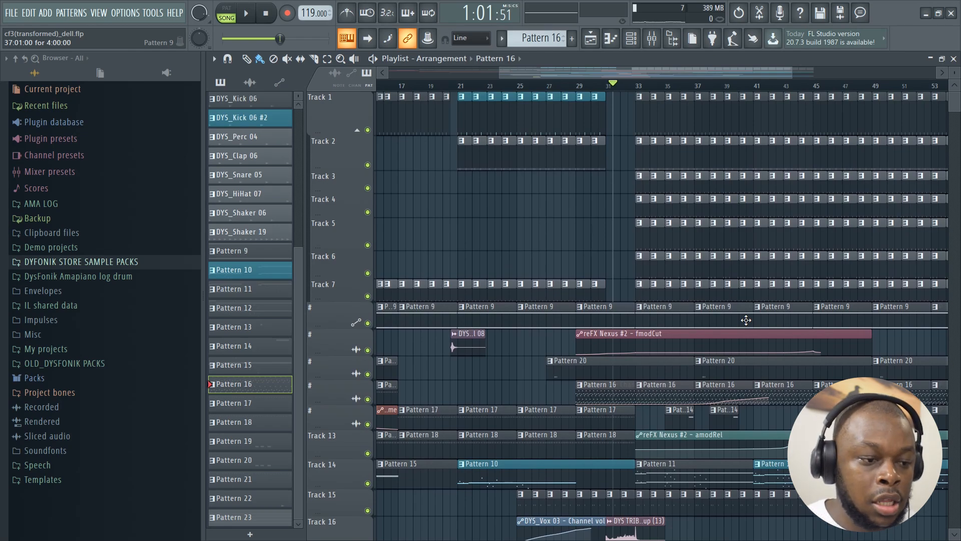
key(space)
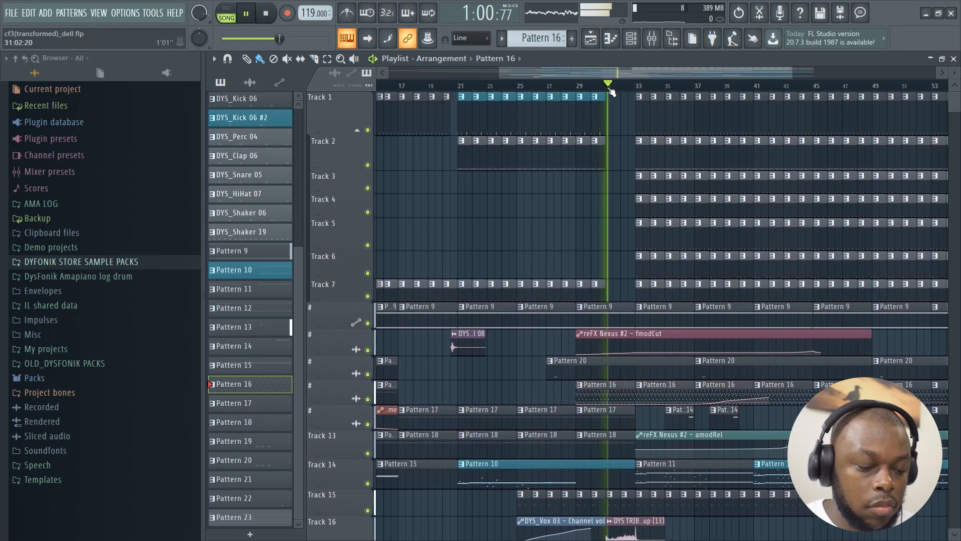
- Follow the playback through the drop and its automation clips to near the end of bar 56, then stop it
scroll(633, 160, down, 3)
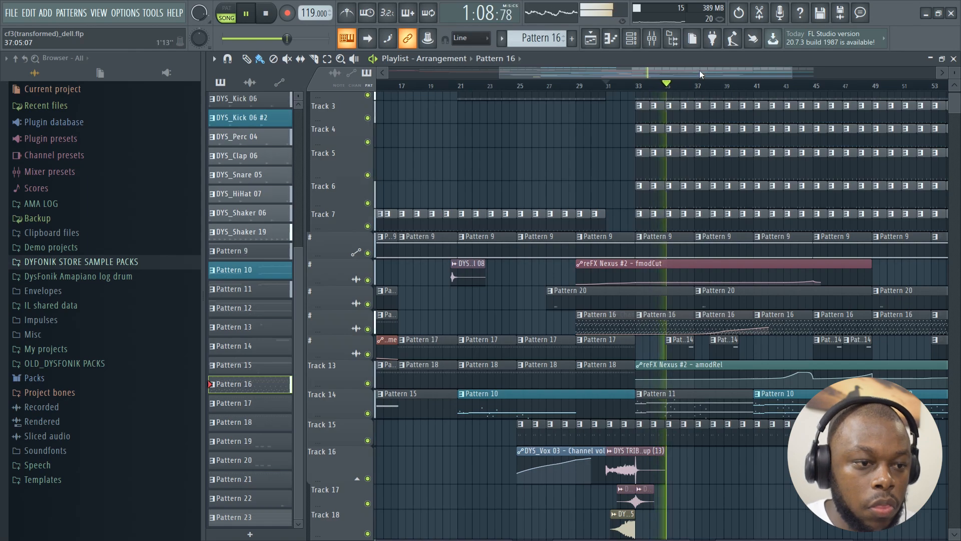
scroll(699, 71, up, 5)
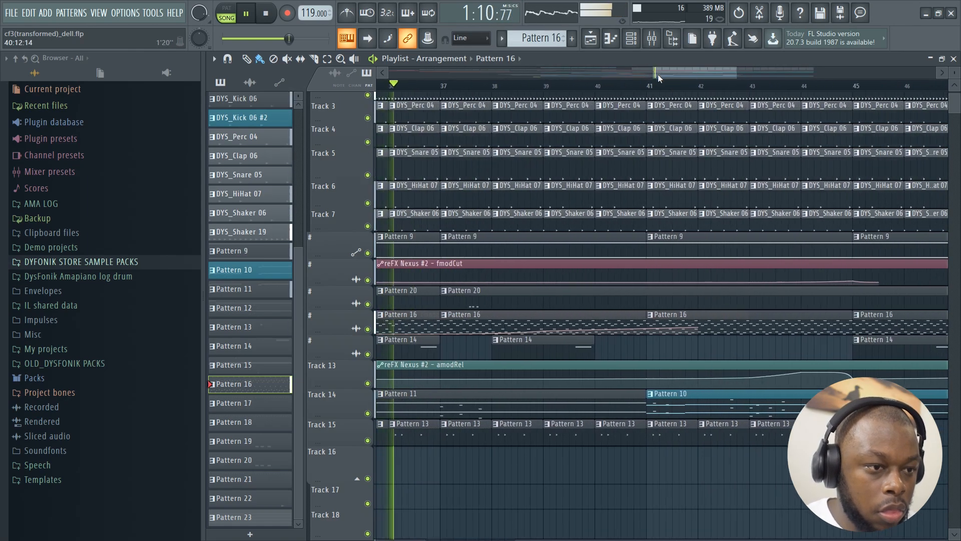
drag(667, 73, 650, 72)
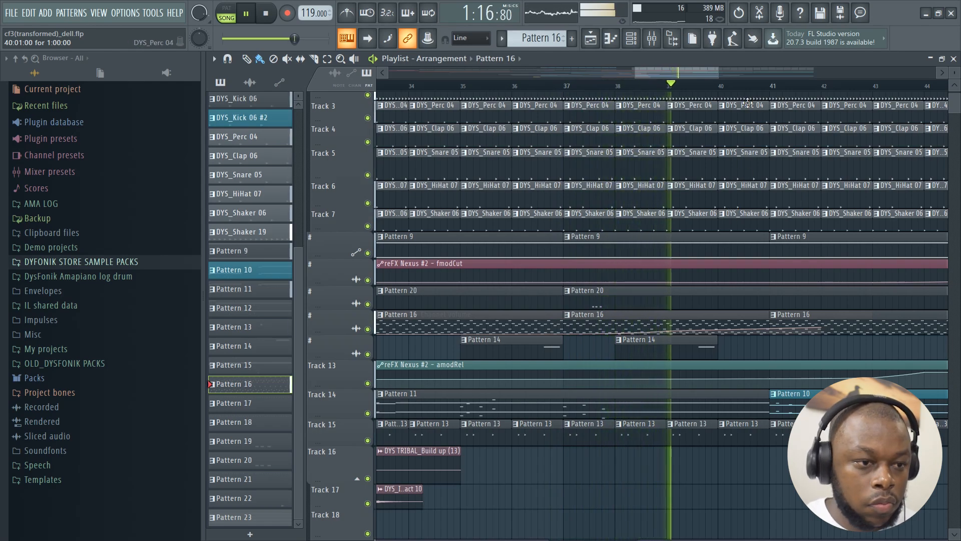
scroll(747, 89, down, 4)
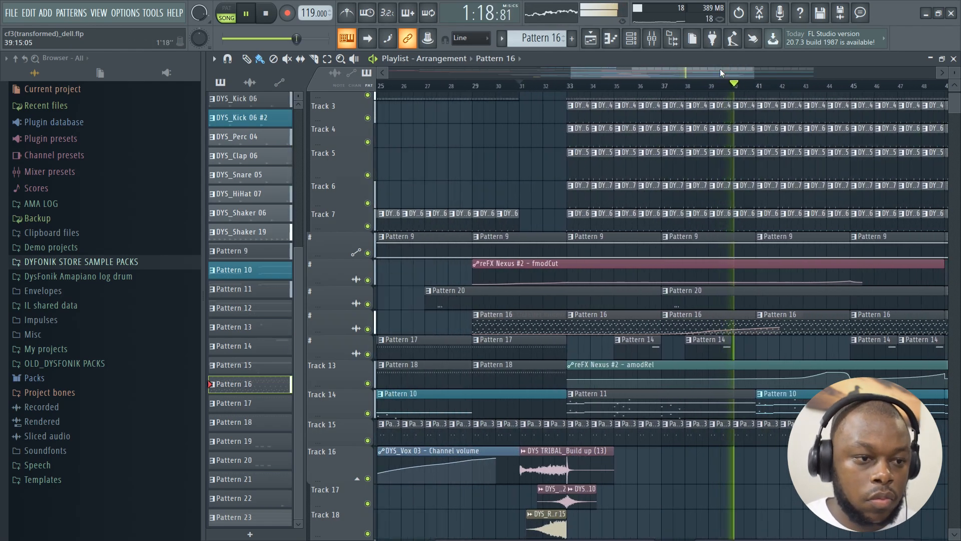
drag(721, 72, 740, 71)
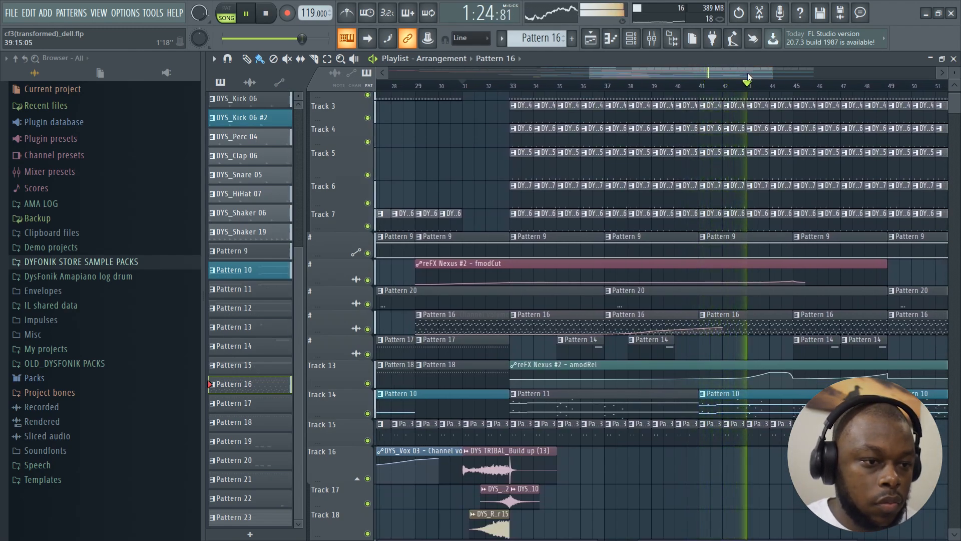
drag(742, 71, 758, 74)
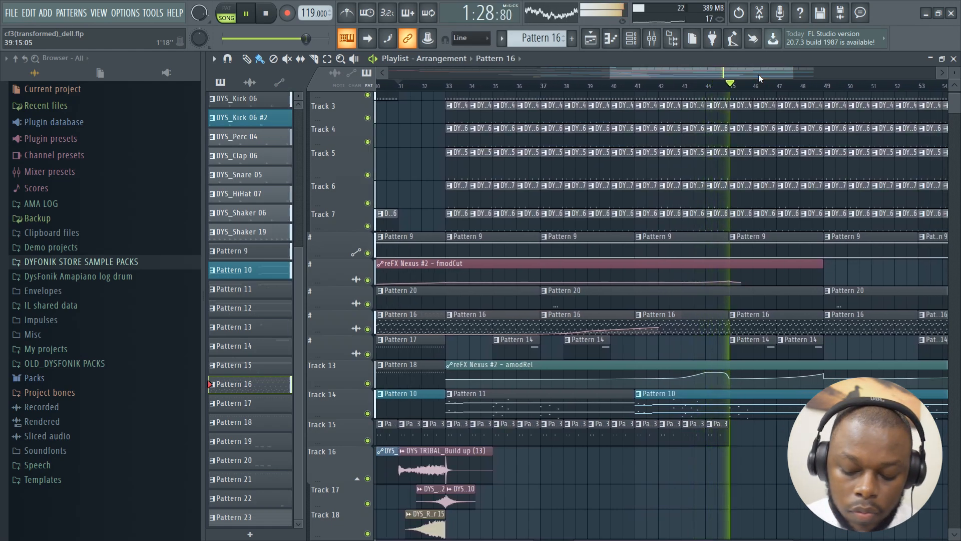
drag(761, 76, 785, 73)
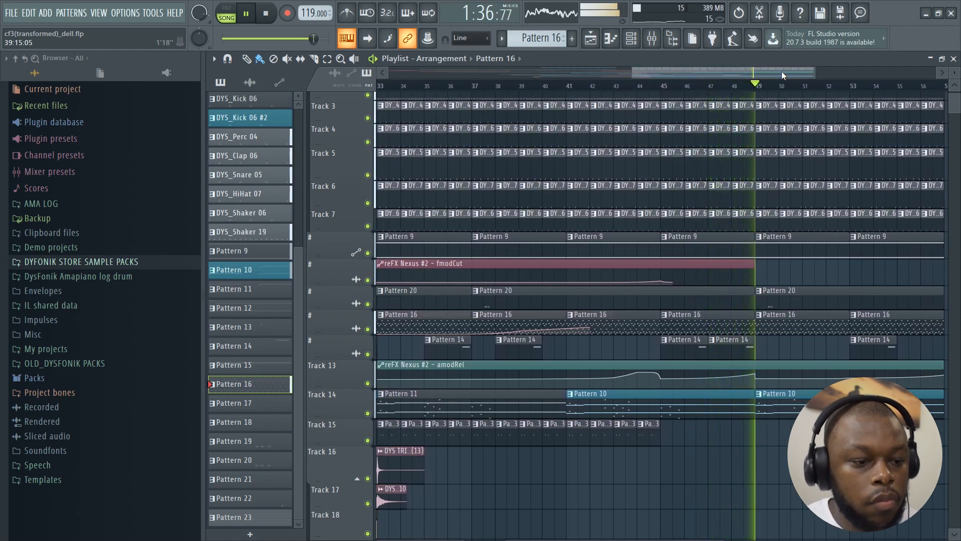
drag(781, 71, 799, 74)
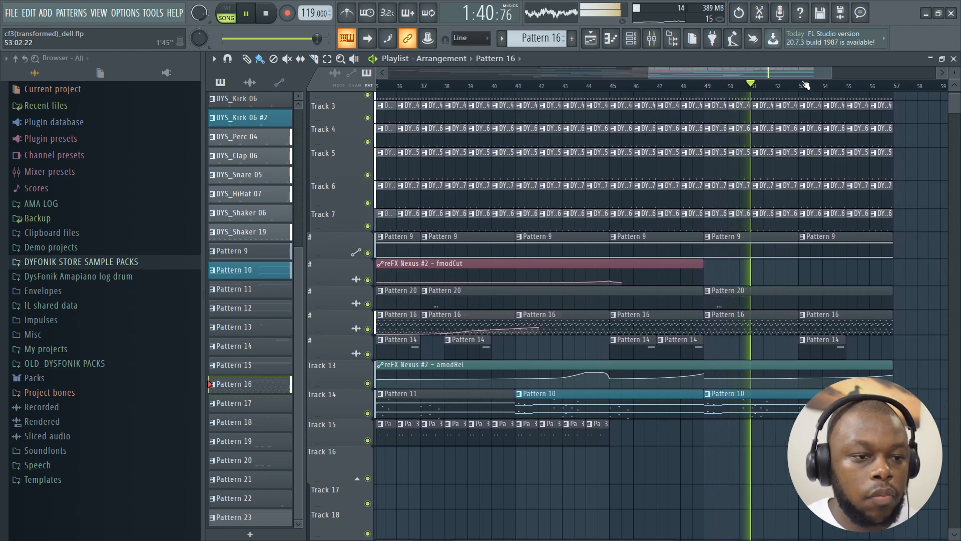
scroll(801, 80, down, 4)
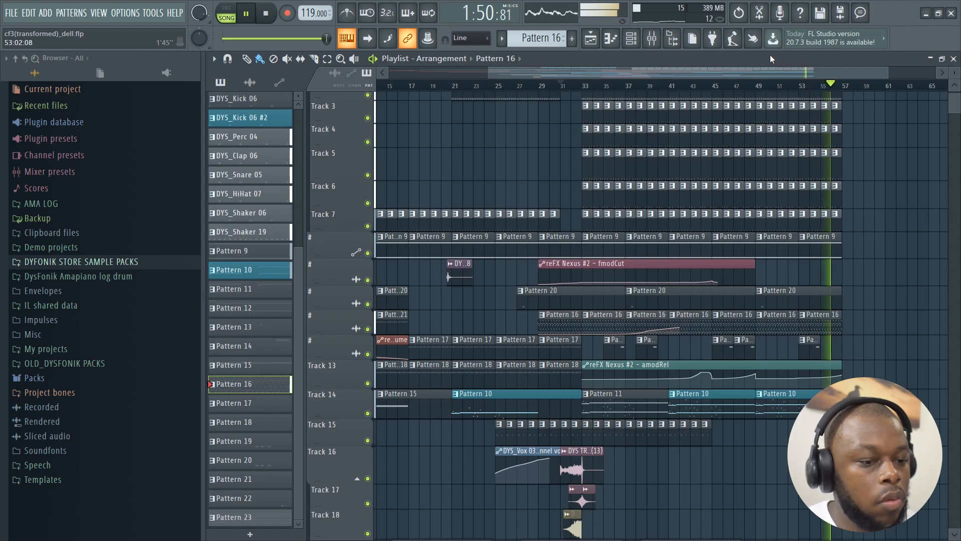
key(space)
- Select the Pattern 14 clip at bar 38 and check which channel it uses in the Channel rack
scroll(706, 86, up, 5)
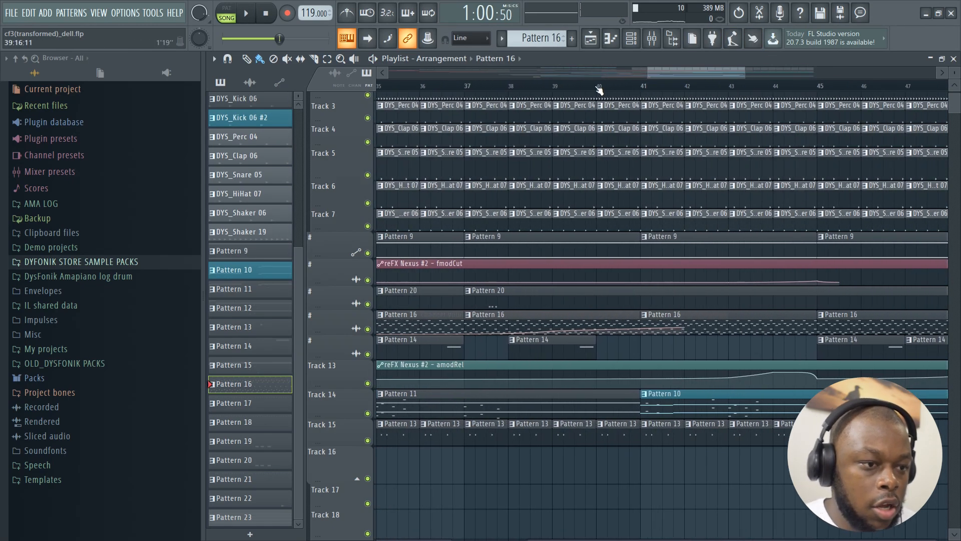
scroll(597, 86, up, 2)
click(559, 346)
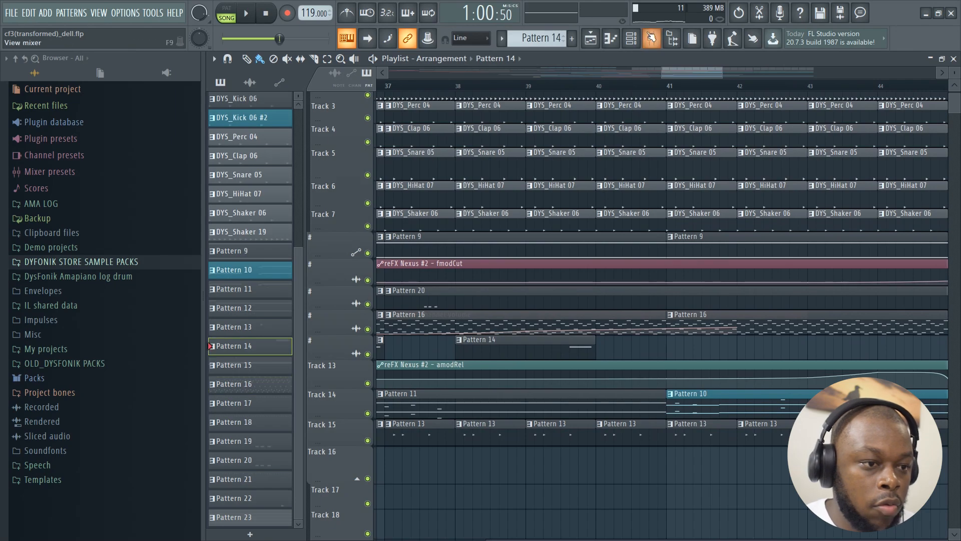
click(632, 40)
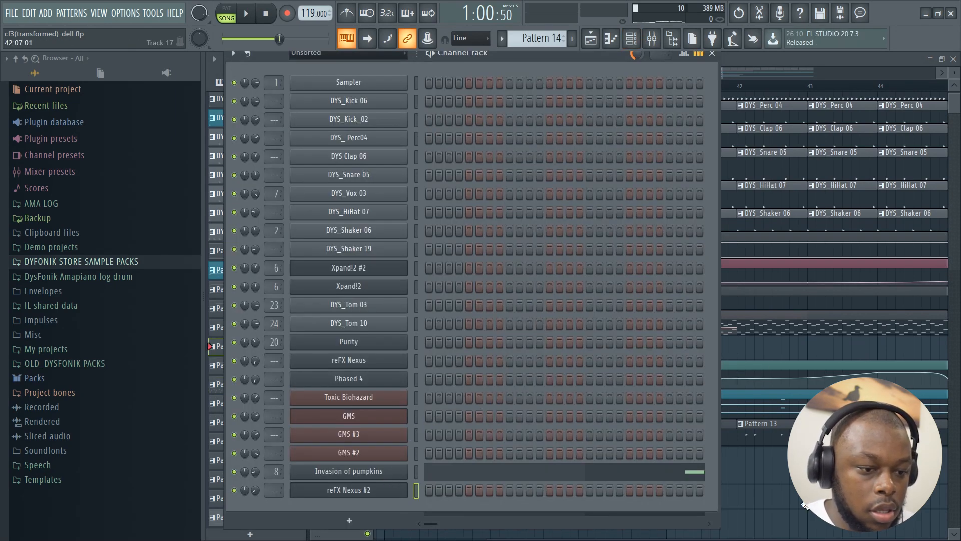
key(F6)
- Play briefly from midway through bar 39, solo the track holding Pattern 14, and play the same spot again
click(570, 95)
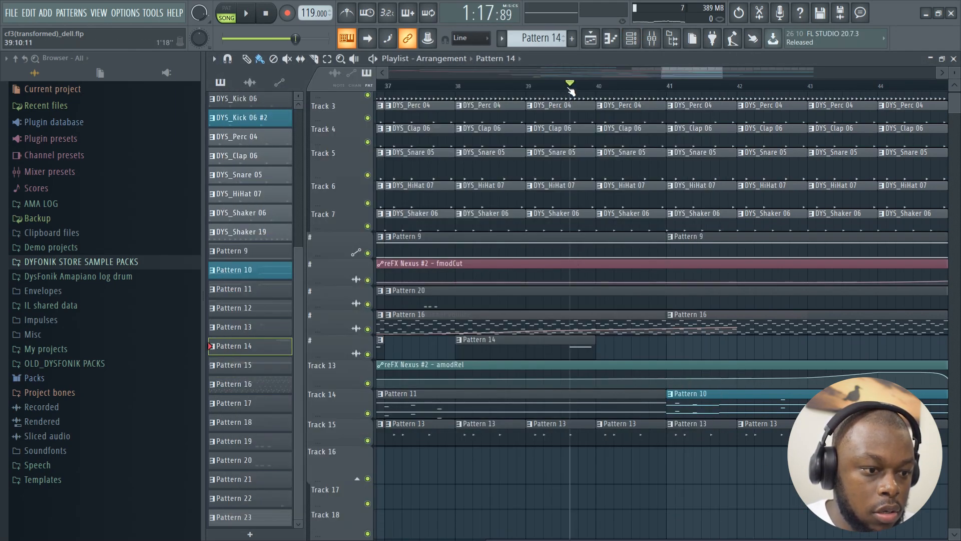
click(564, 91)
key(space)
key(space)
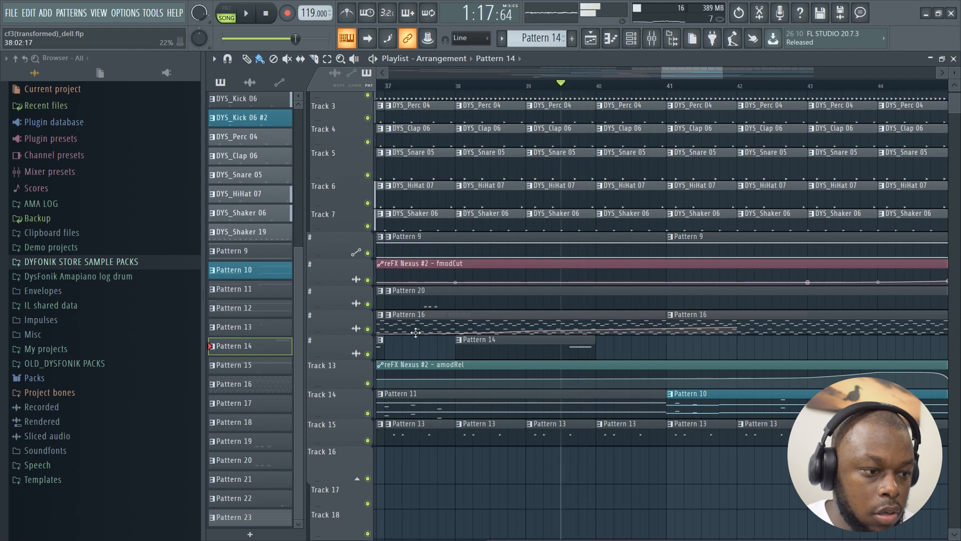
ctrl+click(368, 353)
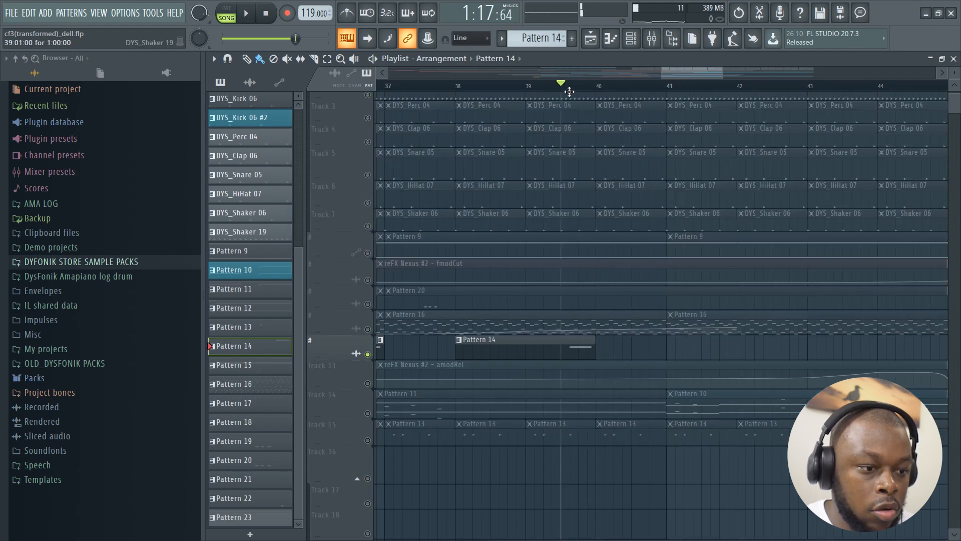
key(space)
key(space)
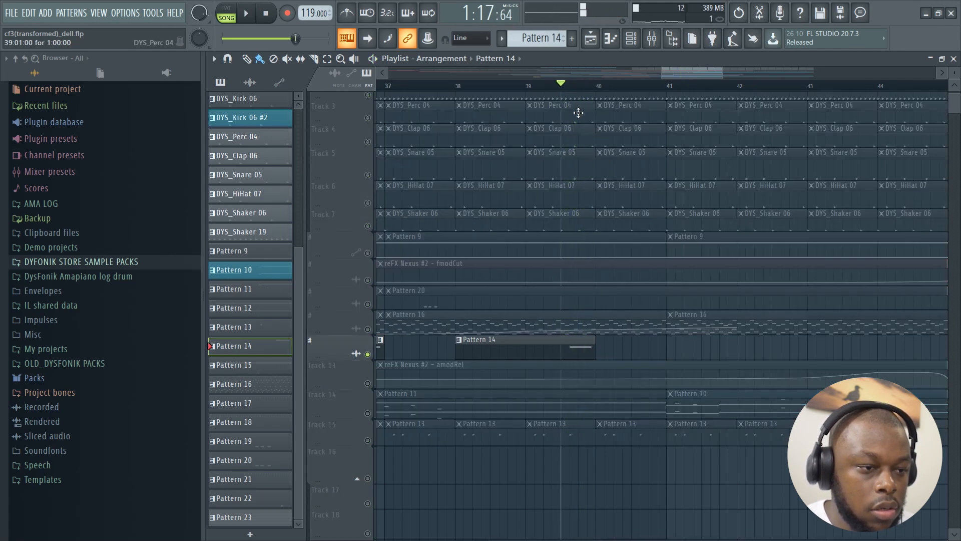
- Open the Invasion of pumpkins instrument used by Pattern 14 from the Channel rack
click(631, 40)
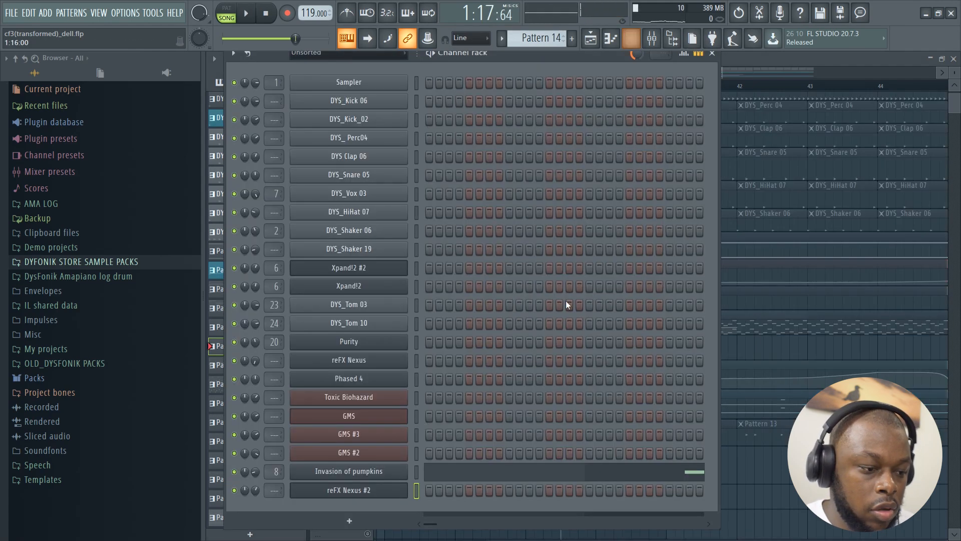
click(404, 472)
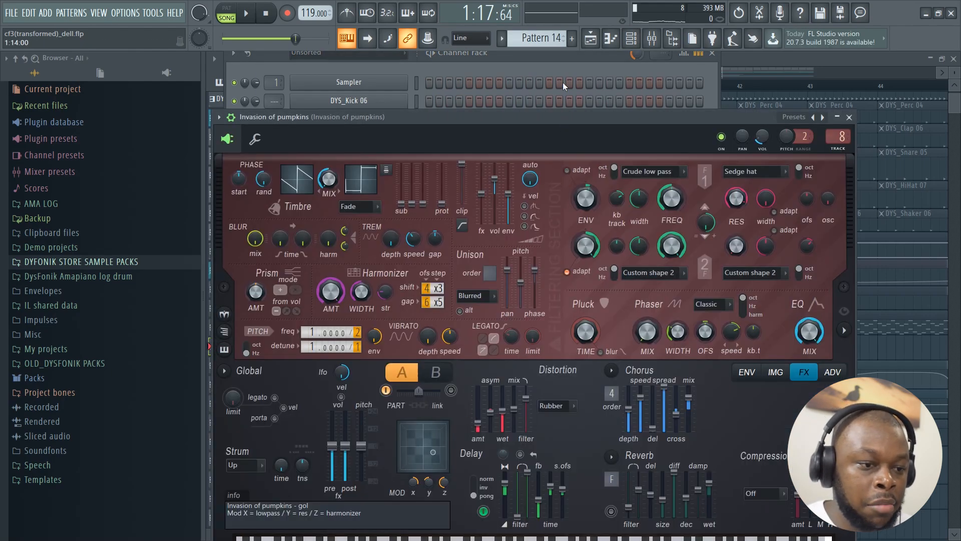
- Close the Invasion of pumpkins instrument and the Channel rack, then briefly play the soloed Pattern 14 clip from midway through bar 39
drag(449, 120, 486, 104)
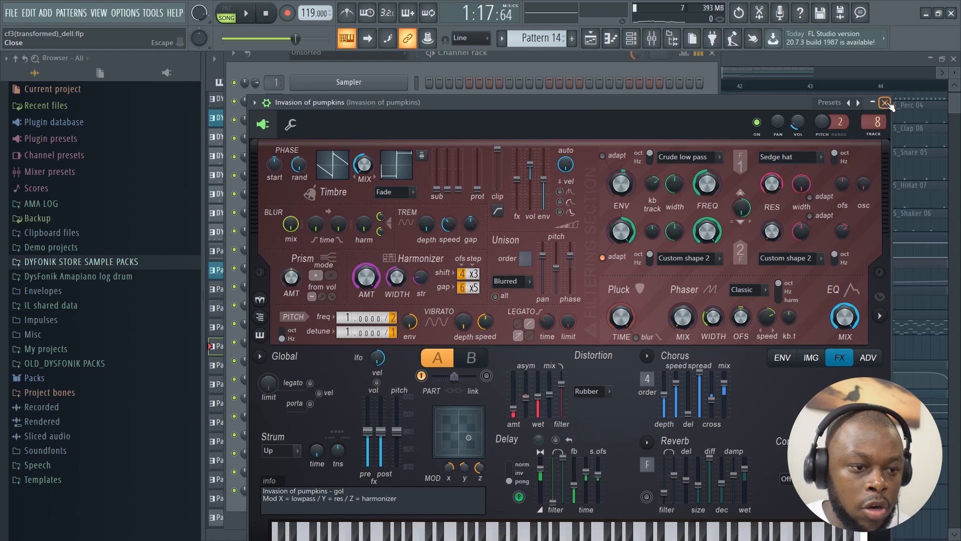
click(885, 103)
key(F6)
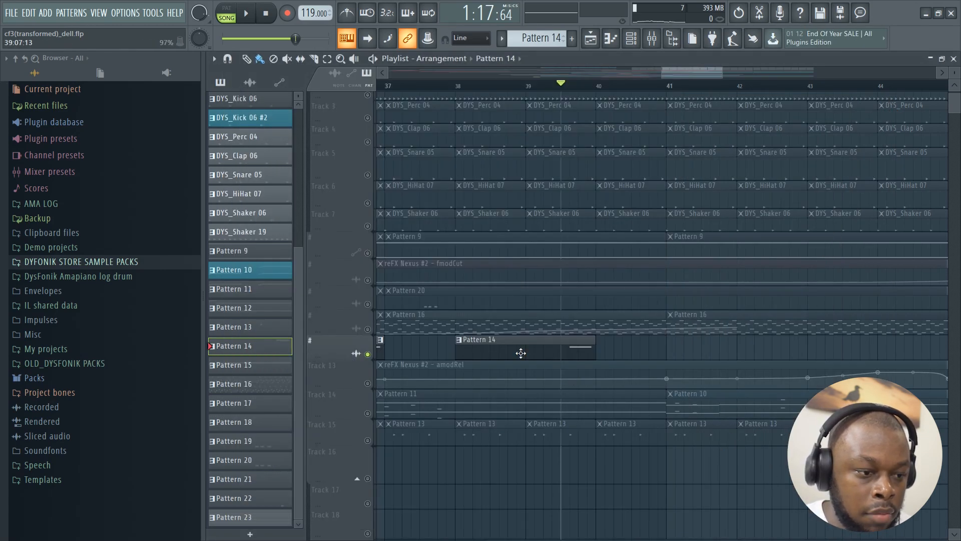
key(space)
key(space)
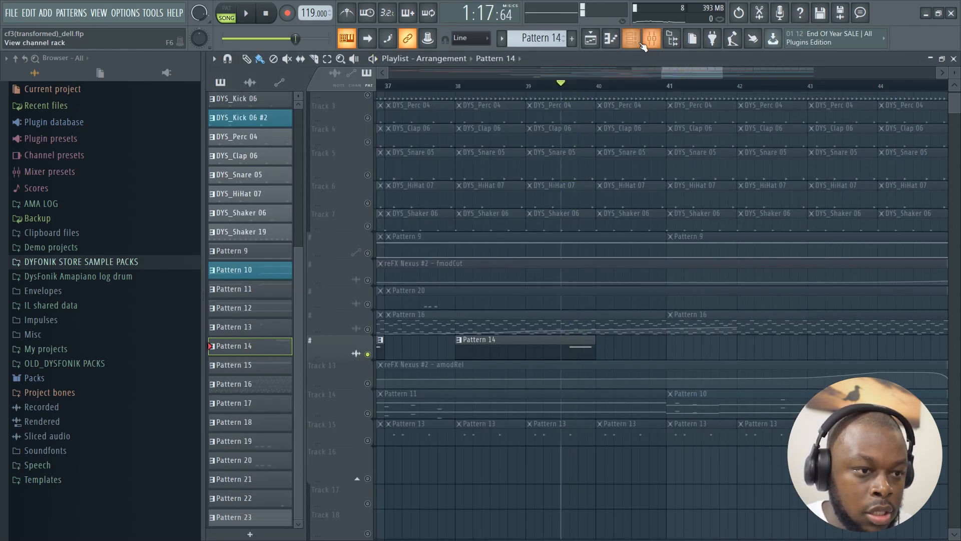
- Open Pattern 14's Invasion of pumpkins channel in the Piano roll and look through its octaves for the notes
click(632, 40)
click(591, 472)
scroll(621, 185, up, 1)
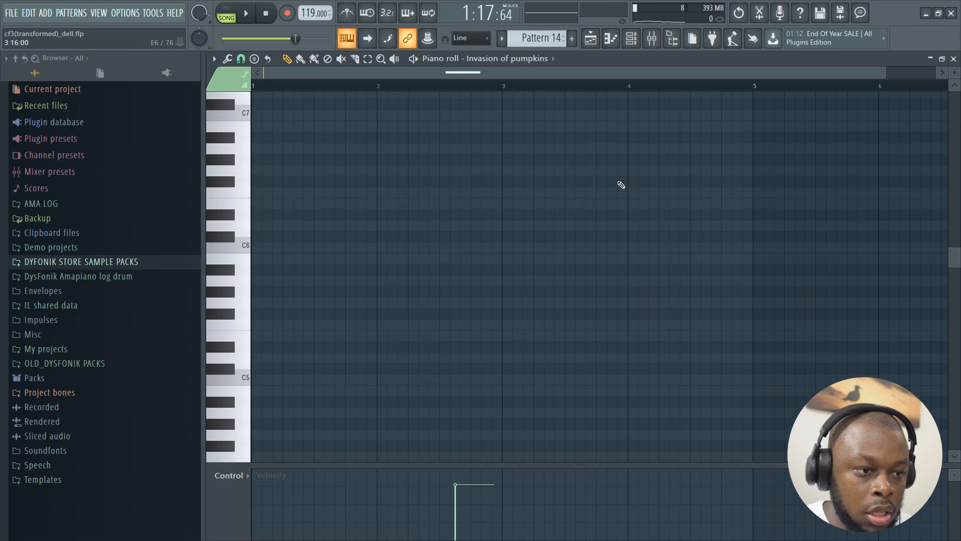
scroll(615, 94, down, 1)
scroll(620, 289, down, 5)
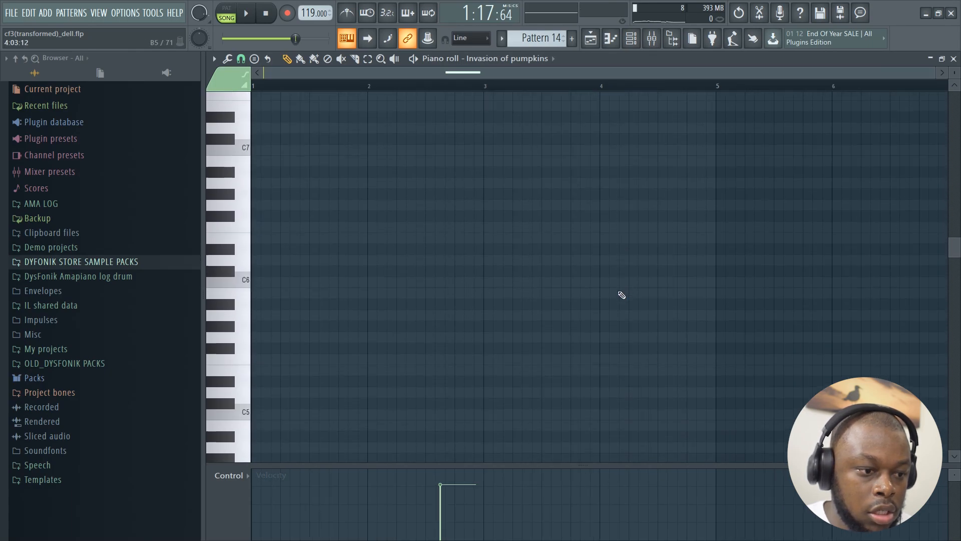
scroll(614, 301, down, 1)
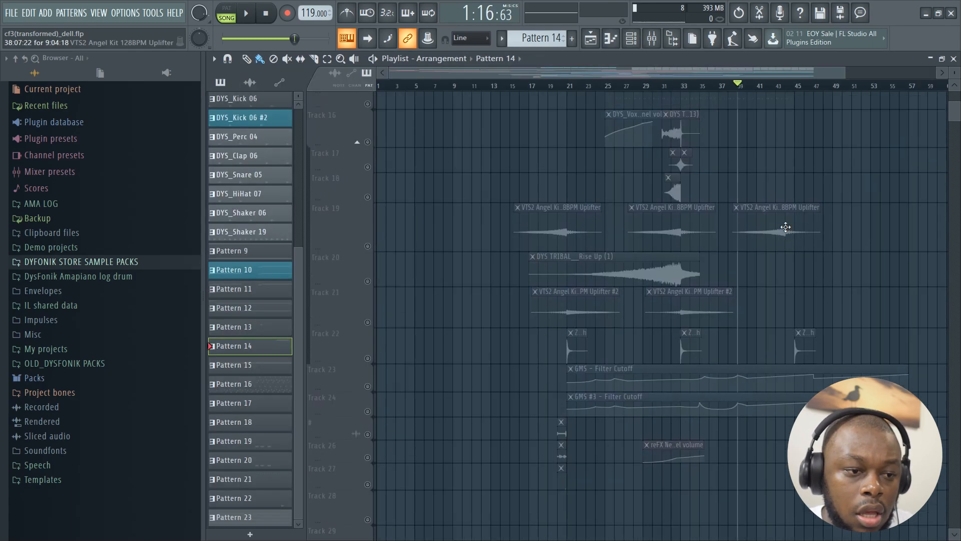
- Review the whole arrangement in the Playlist, from the drum tracks down to the uplifters and the filter cutoff automation
scroll(785, 227, up, 4)
scroll(785, 227, up, 6)
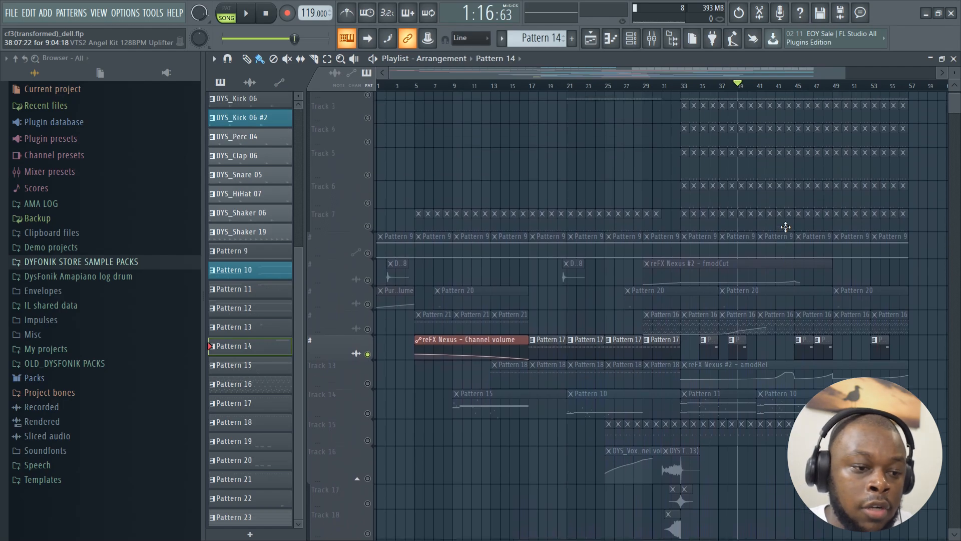
scroll(785, 227, down, 6)
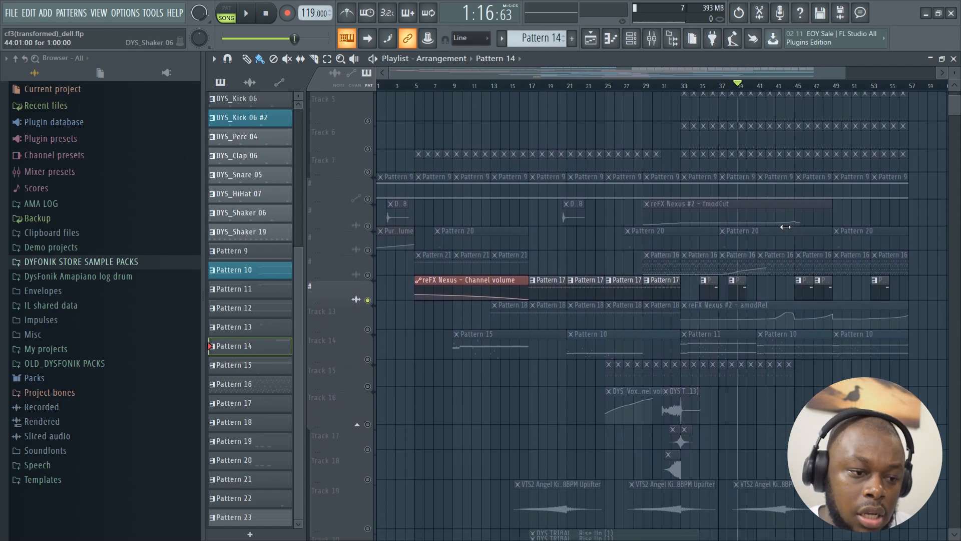
scroll(786, 227, up, 9)
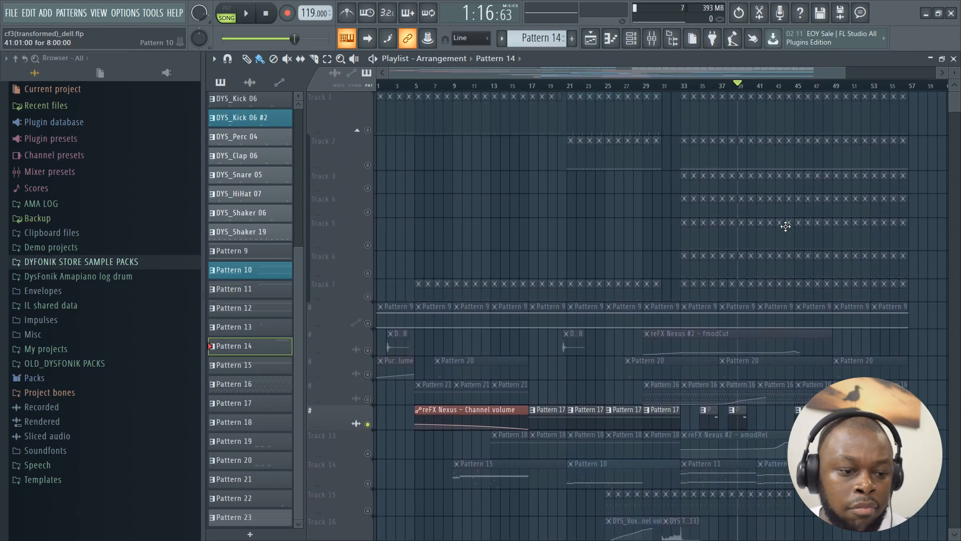
scroll(785, 226, down, 11)
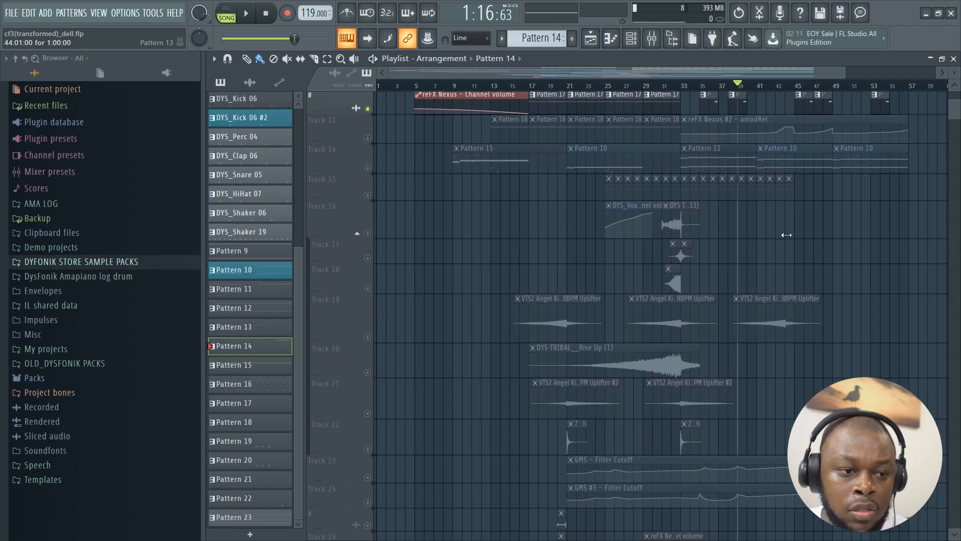
scroll(786, 235, up, 8)
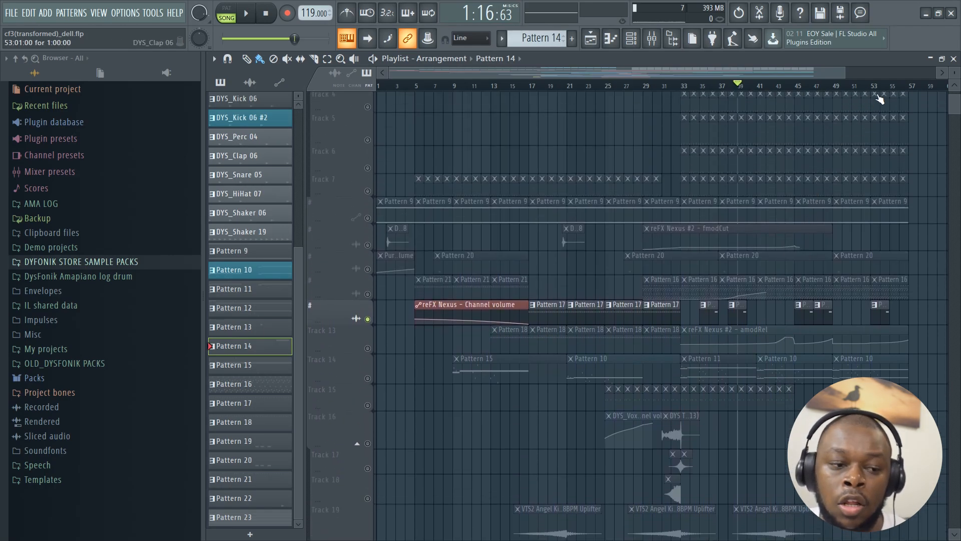
mouse_move(846, 70)
mouse_down()
mouse_move(825, 72)
mouse_move(858, 75)
mouse_up()
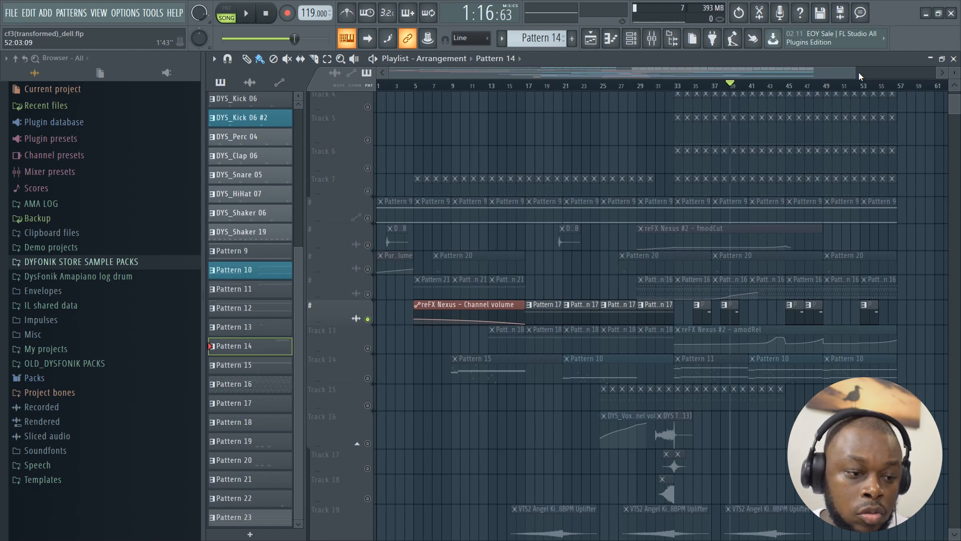
scroll(852, 331, down, 3)
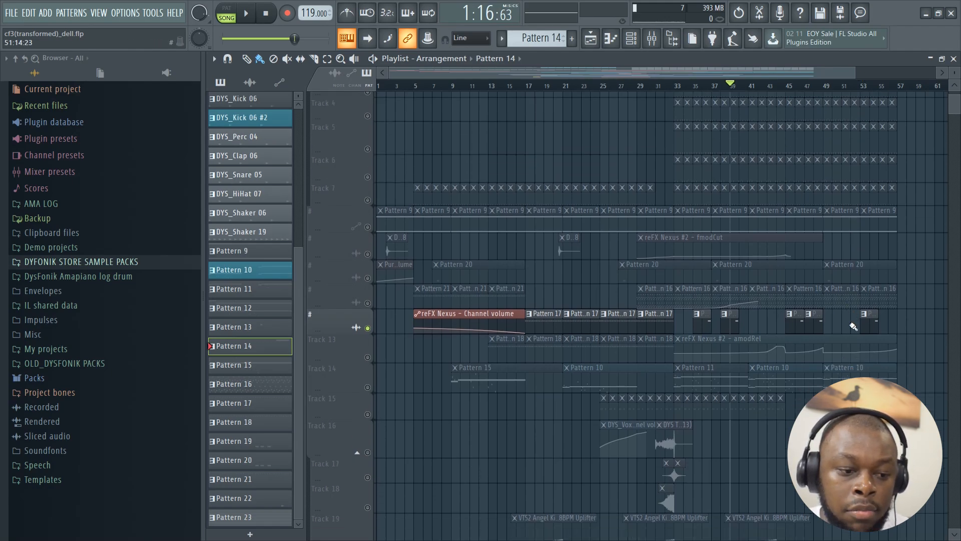
scroll(761, 281, up, 8)
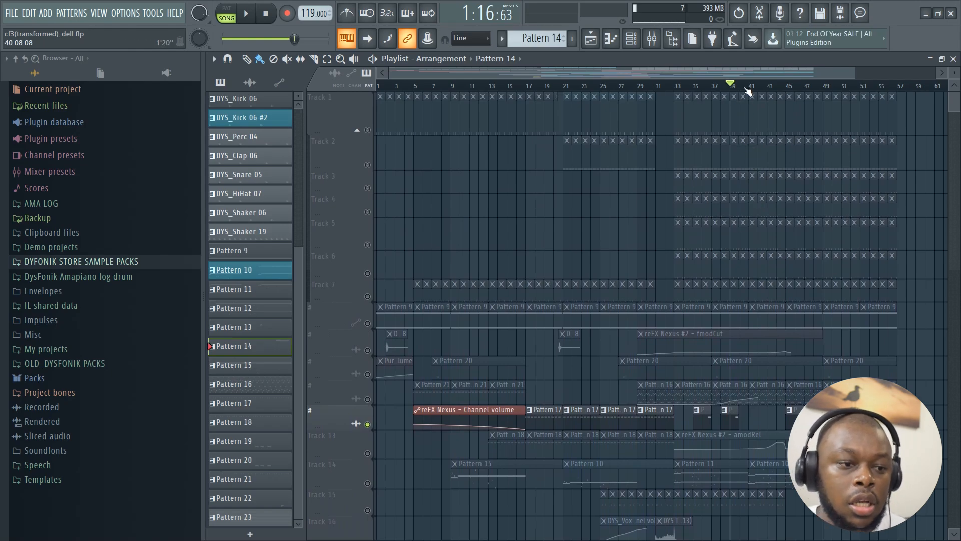
scroll(747, 91, up, 6)
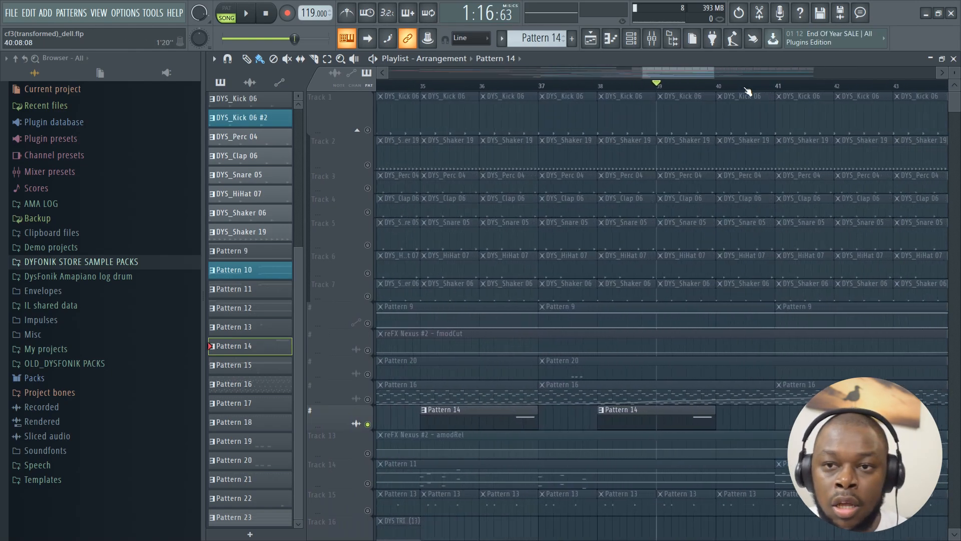
scroll(748, 91, up, 1)
scroll(747, 93, down, 1)
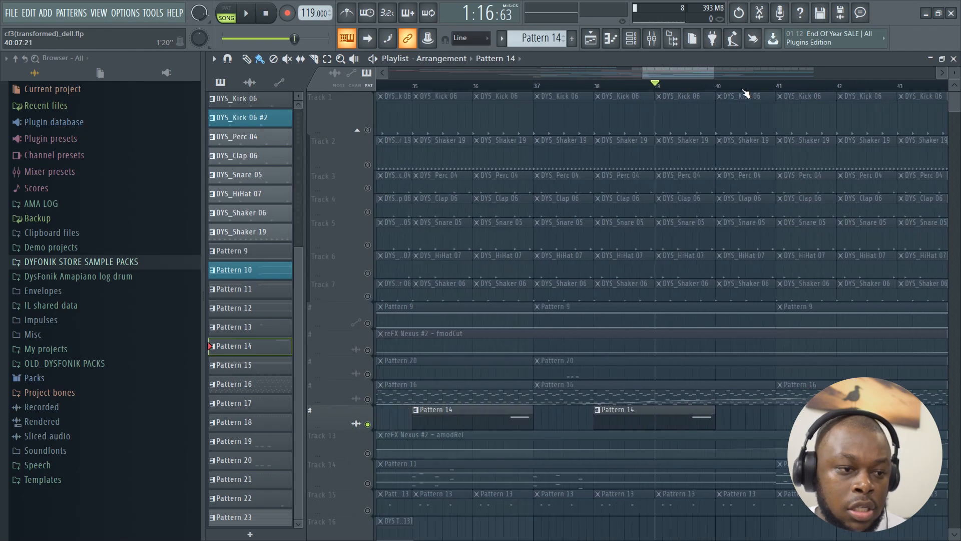
scroll(745, 92, down, 5)
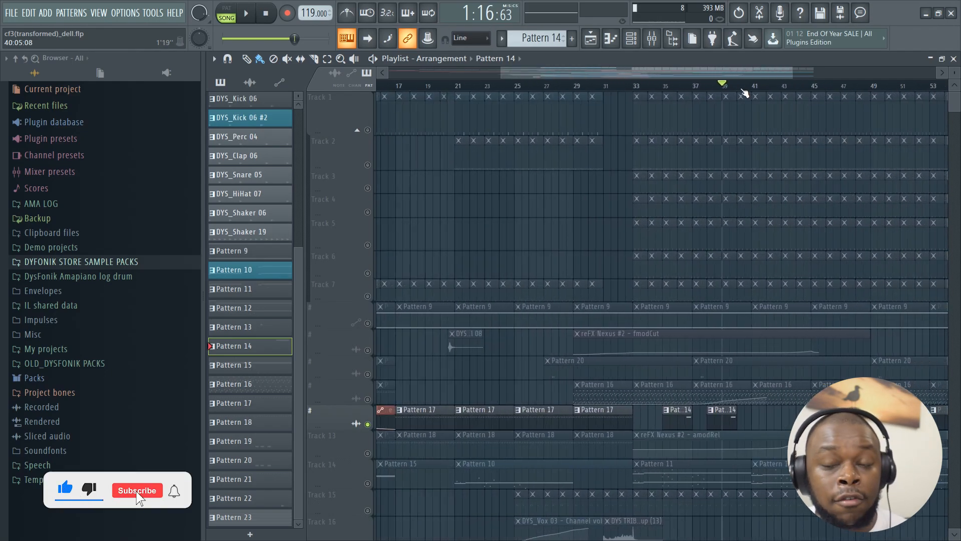
scroll(744, 93, down, 1)
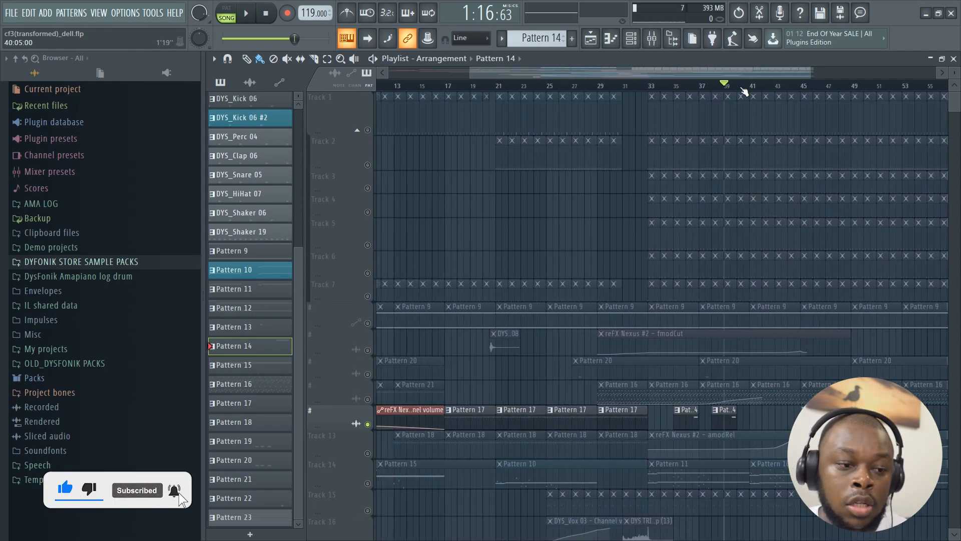
scroll(744, 91, up, 5)
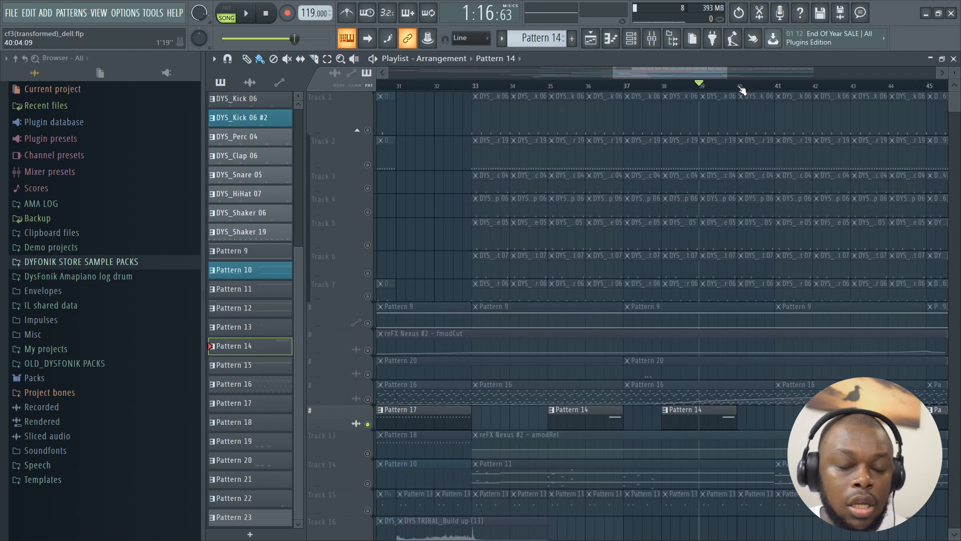
scroll(739, 90, up, 2)
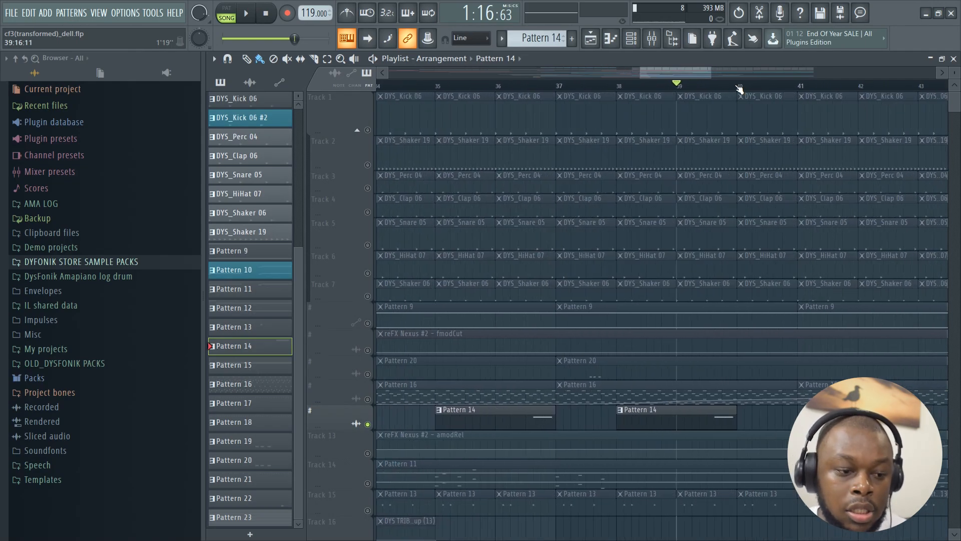
scroll(739, 89, down, 4)
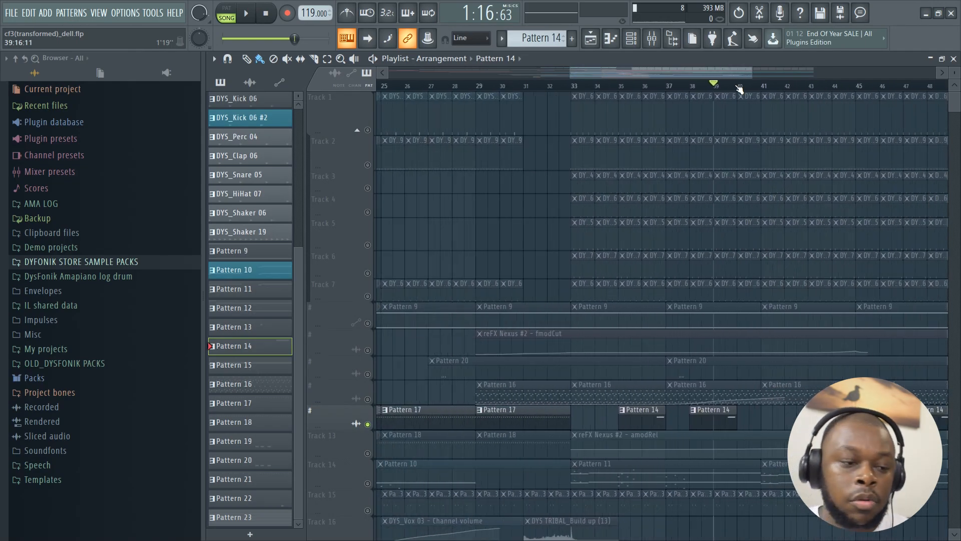
scroll(739, 89, down, 2)
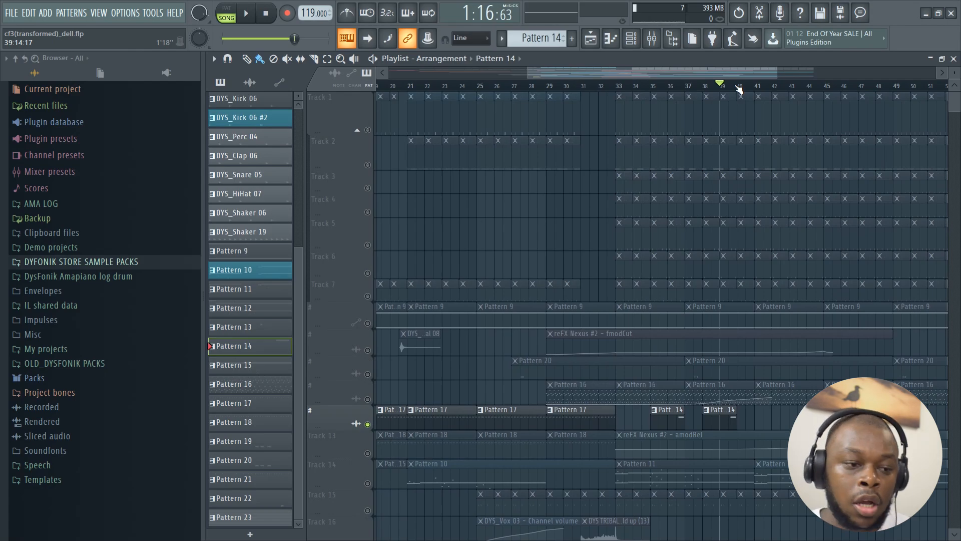
scroll(739, 89, down, 3)
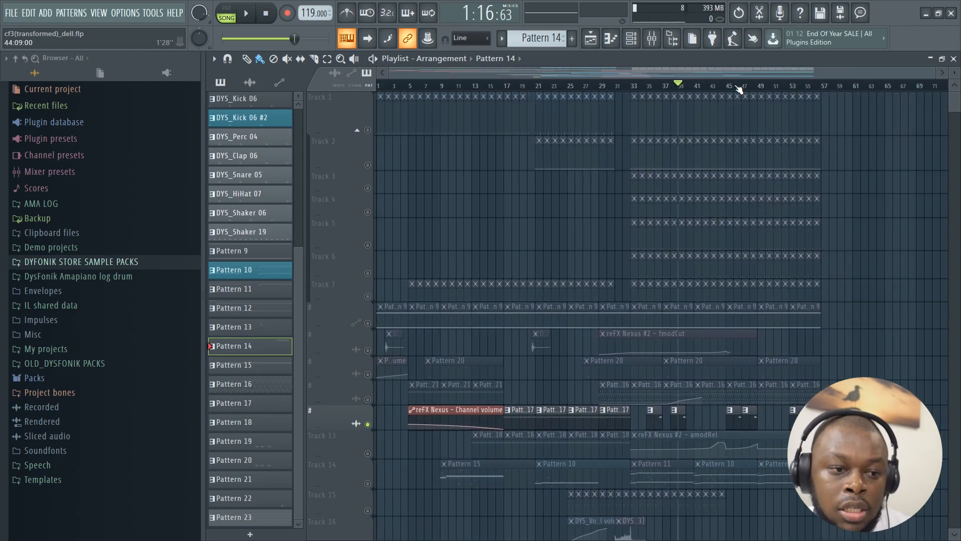
- Fit the full song length in the Playlist and look over the transition effects and automation clips on tracks 15 to 27
drag(937, 76, 898, 88)
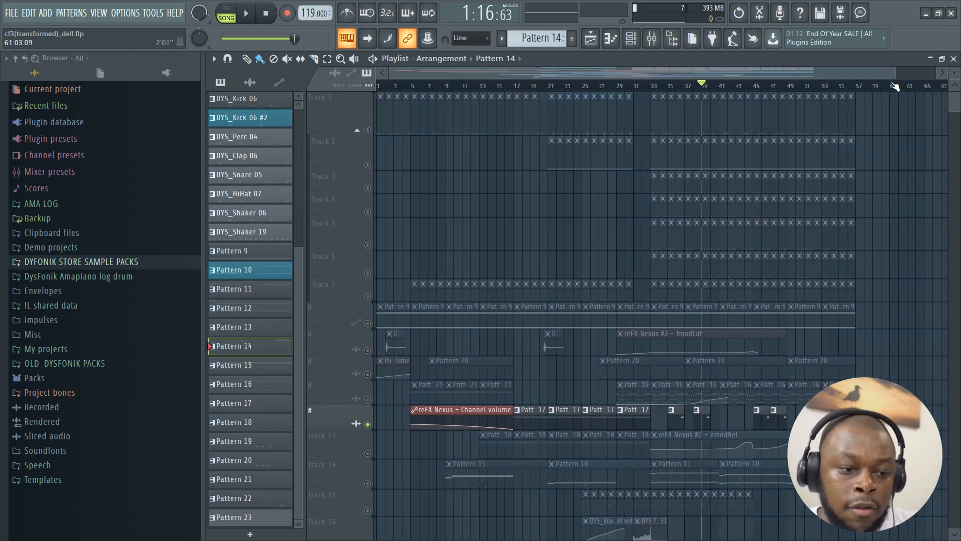
scroll(865, 251, down, 10)
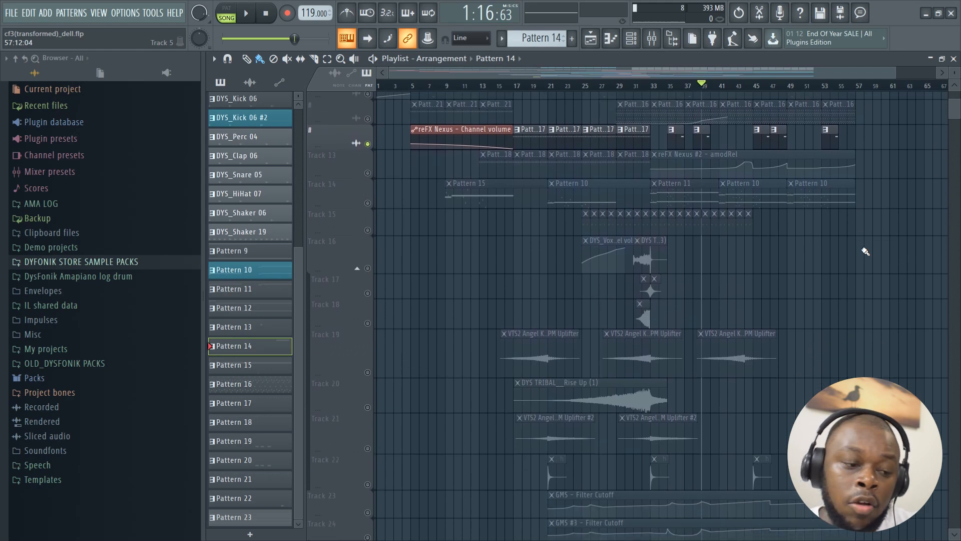
scroll(865, 251, down, 2)
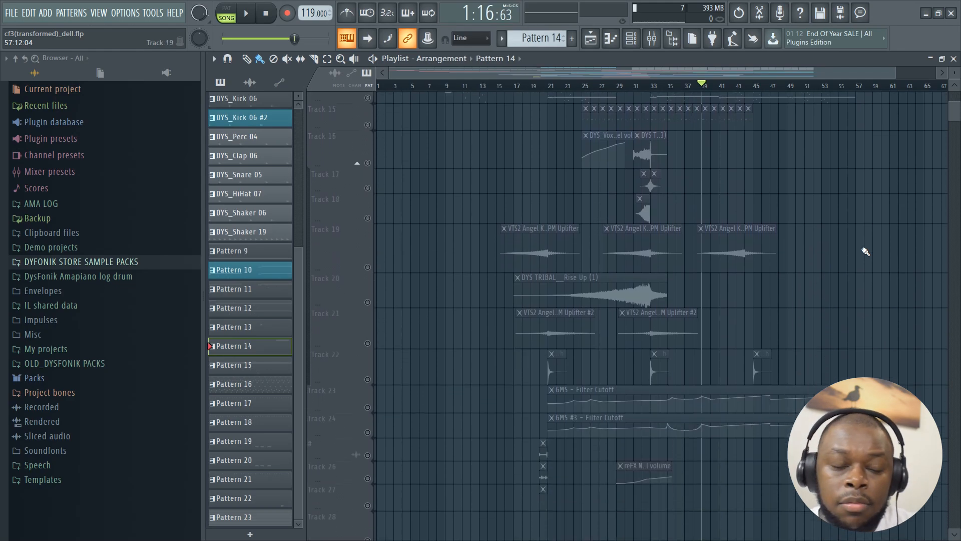